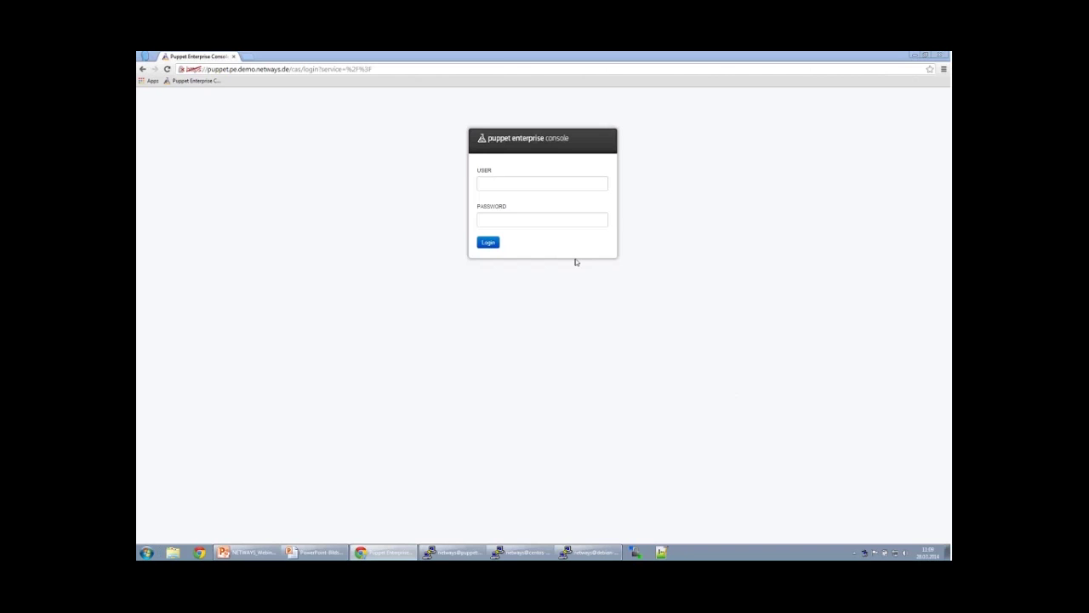
# Enter the admin e-mail user name and password in the login form and submit it.
pyautogui.click(545, 187)
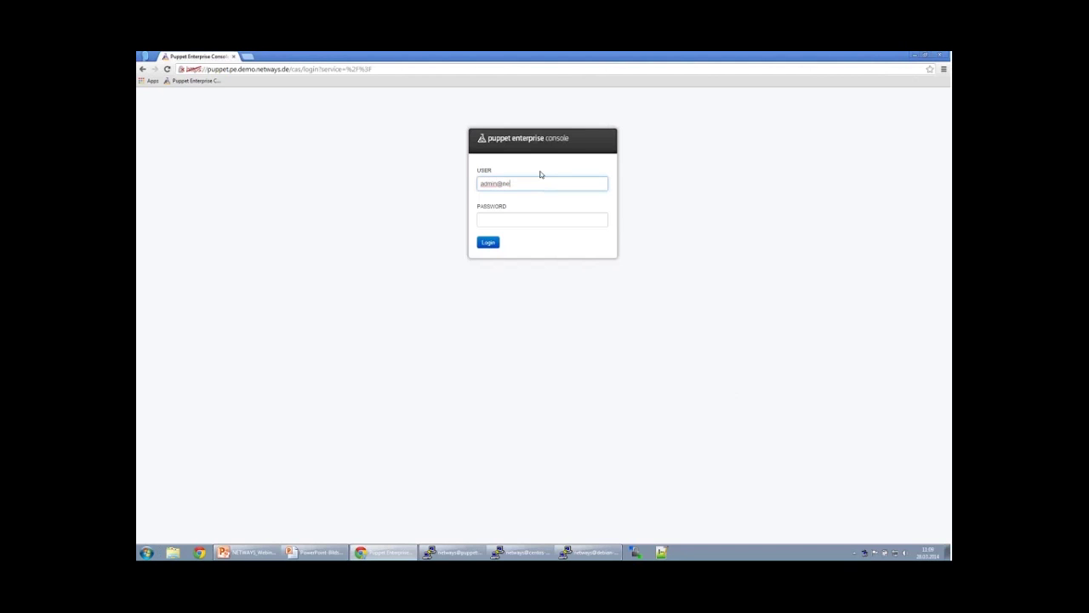
pyautogui.press('Tab')
pyautogui.write('***')
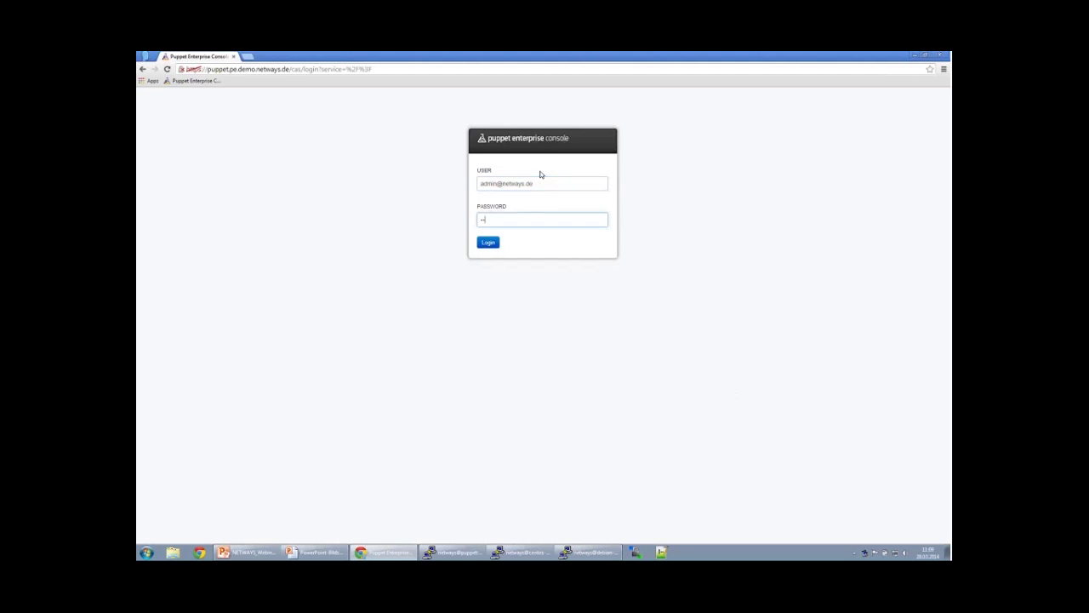
pyautogui.press('Return')
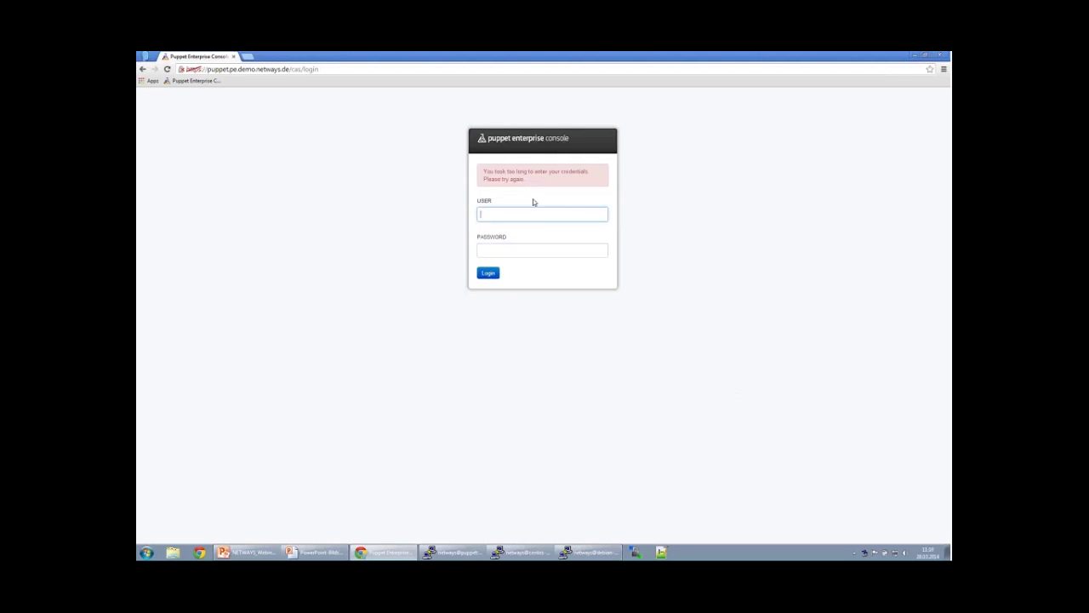
# After the timeout message, re-enter the admin user name and password to log in.
pyautogui.press('Tab')
pyautogui.write('********')
pyautogui.press('Return')
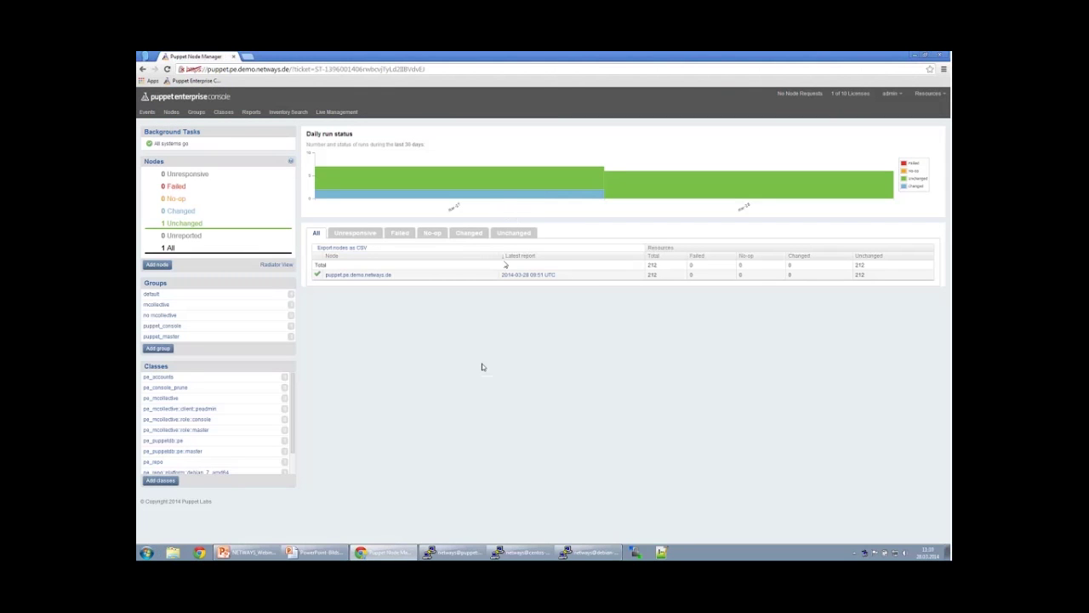
pyautogui.click(454, 553)
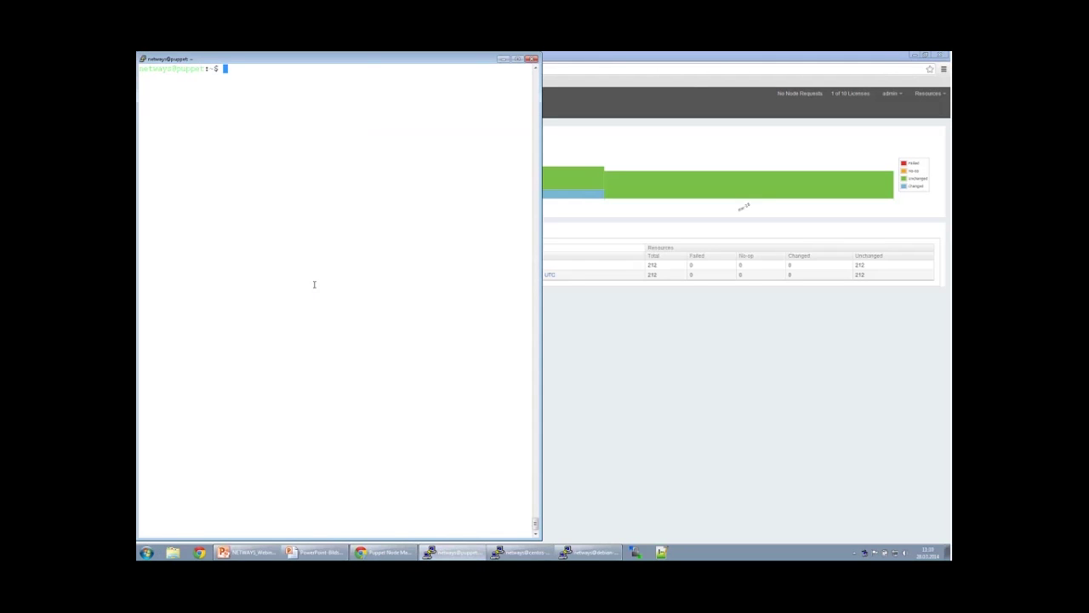
pyautogui.hotkey('alt', 'Tab')
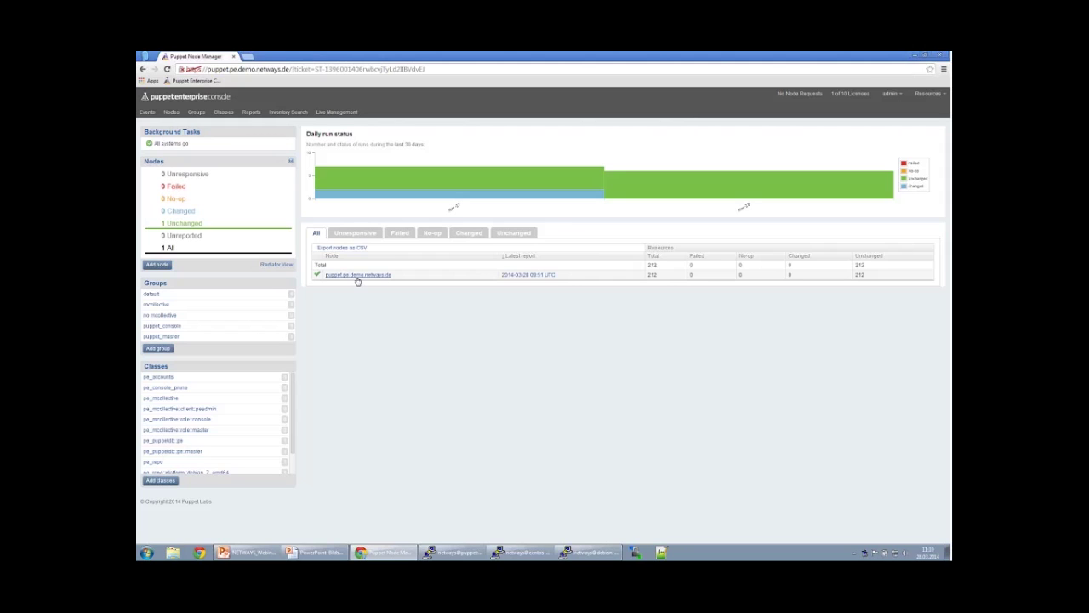
# Scroll through the puppet.pe.demo.netways.de node page, then switch to the Nodes overview listing five groups.
pyautogui.click(357, 278)
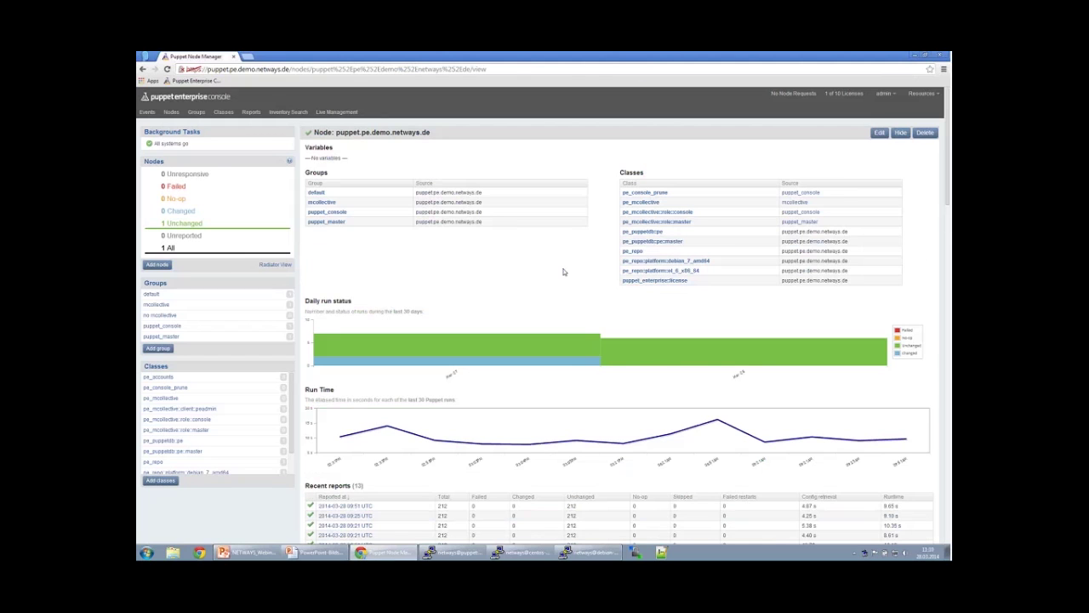
pyautogui.scroll(-5, 545, 274)
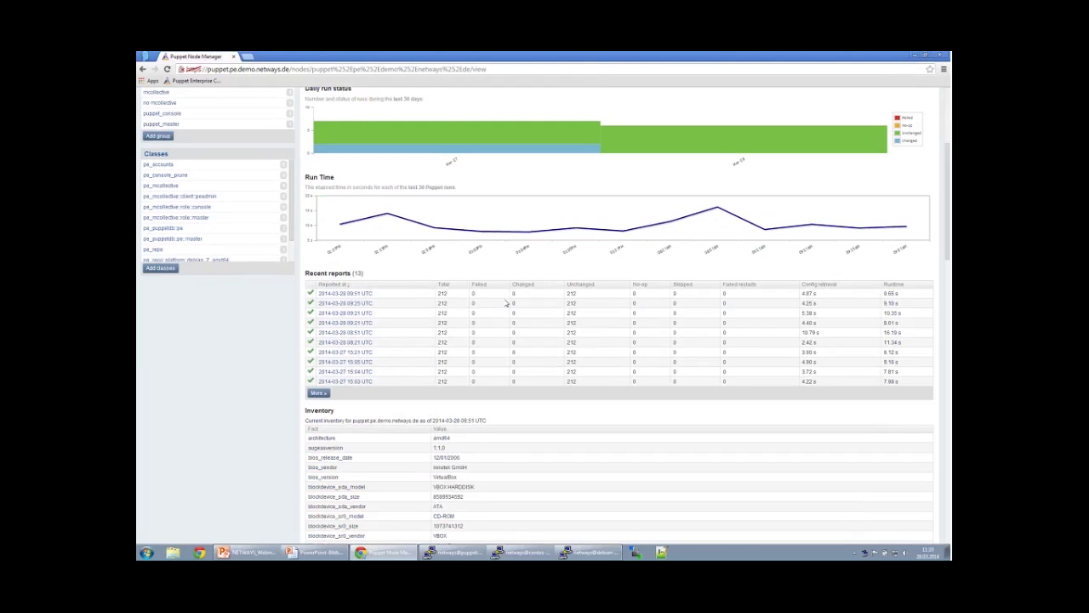
pyautogui.scroll(5, 358, 298)
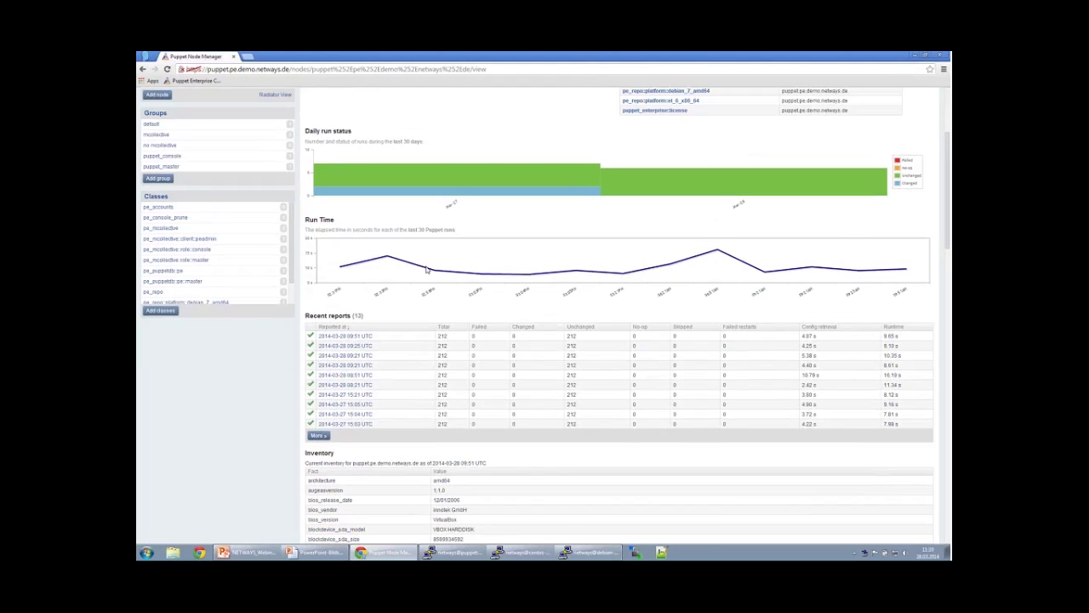
pyautogui.click(172, 112)
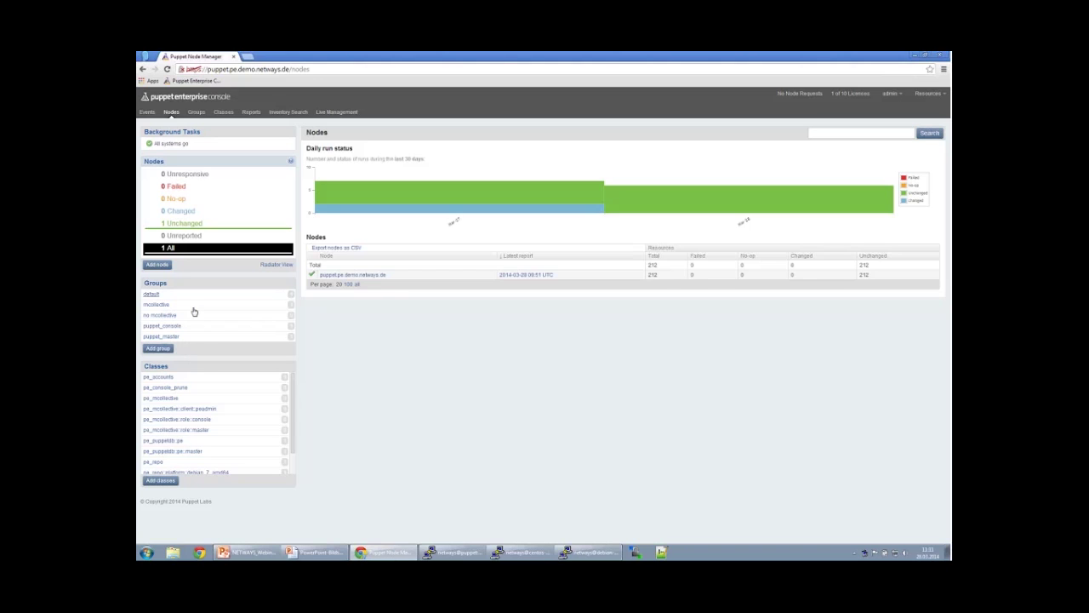
pyautogui.scroll(-1, 230, 395)
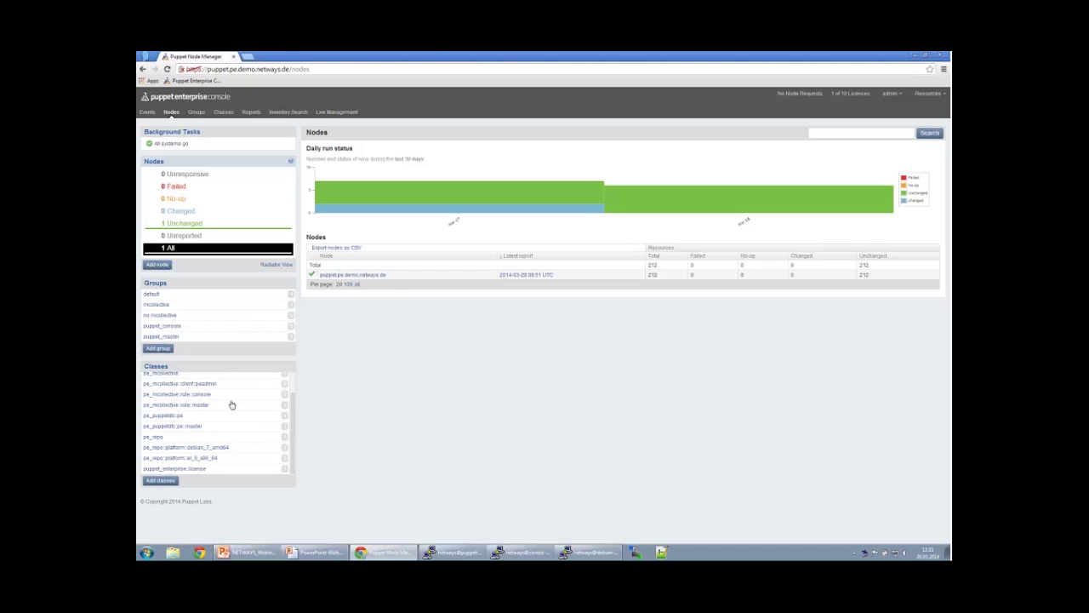
pyautogui.scroll(1, 198, 422)
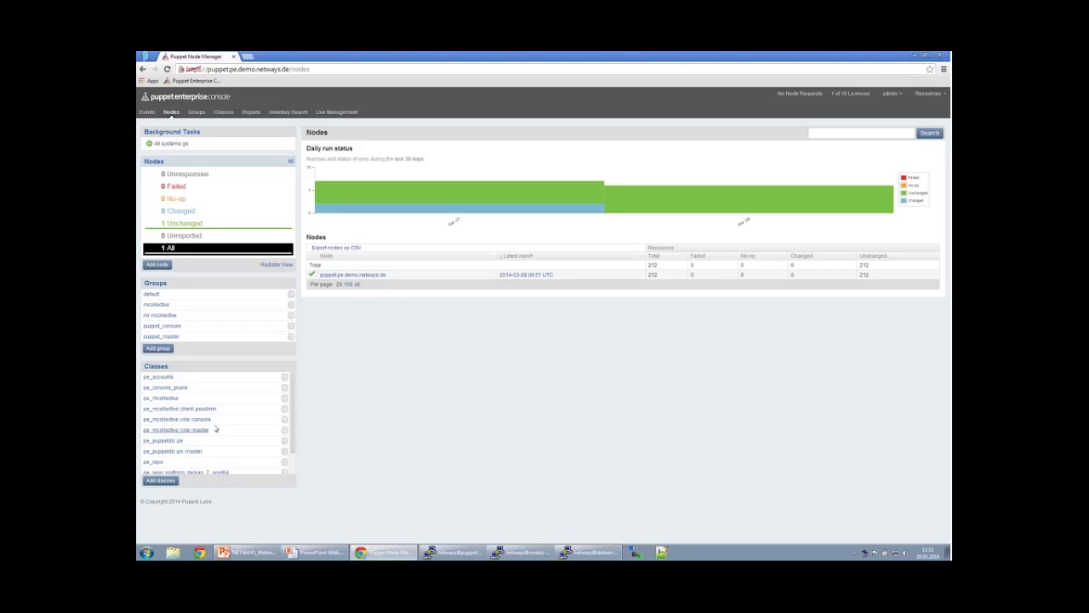
pyautogui.scroll(-1, 213, 430)
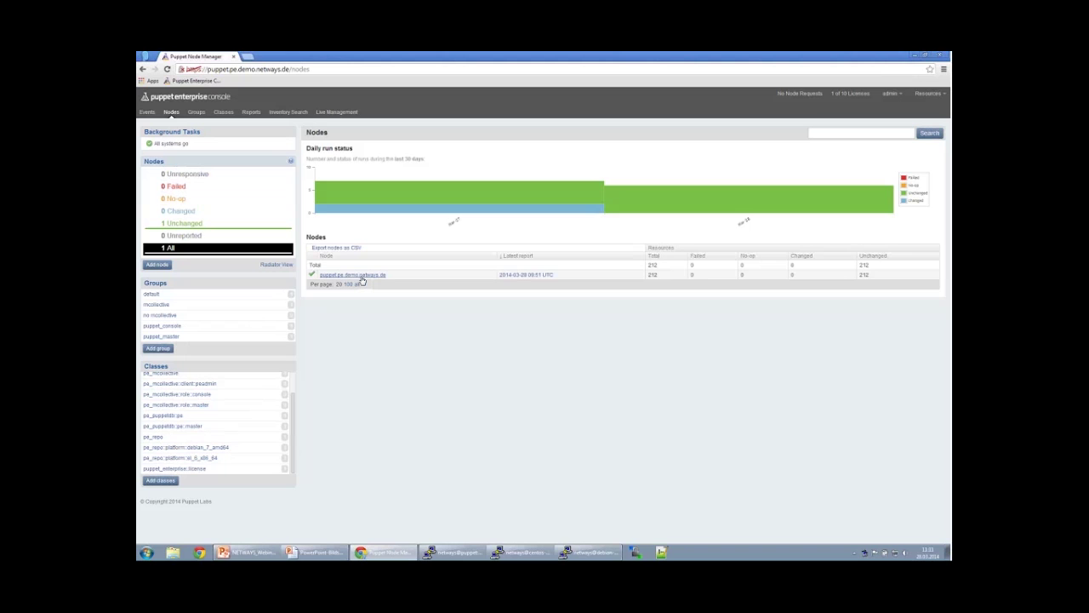
# Open the puppet.pe.demo.netways.de page, check its Groups table, and scroll down to Recent reports and Inventory.
pyautogui.click(362, 276)
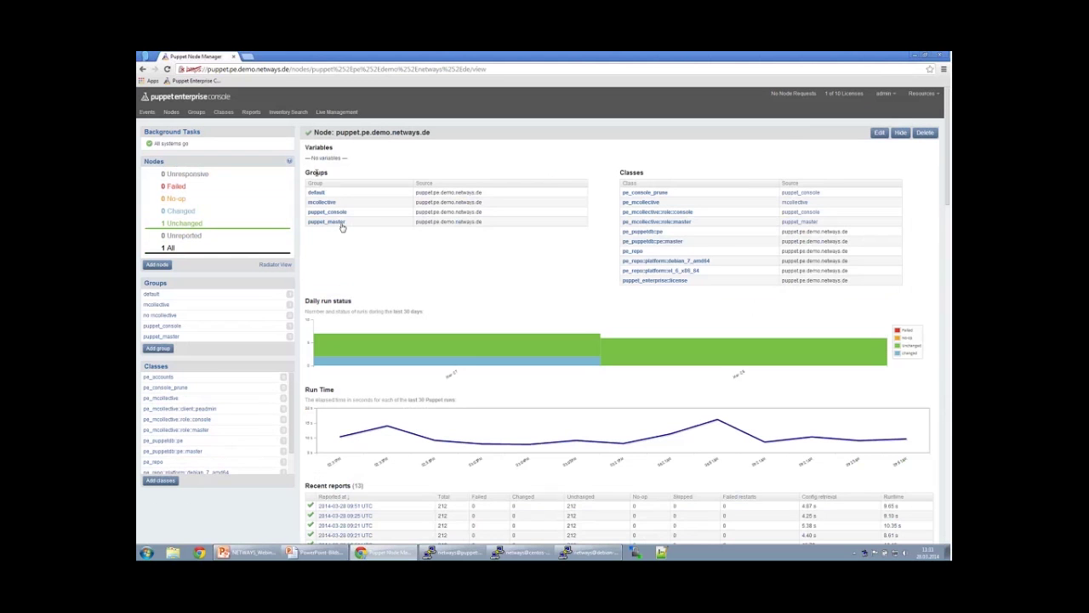
pyautogui.moveTo(311, 170); pyautogui.dragTo(464, 235)
pyautogui.click(464, 236)
pyautogui.scroll(-1, 742, 256)
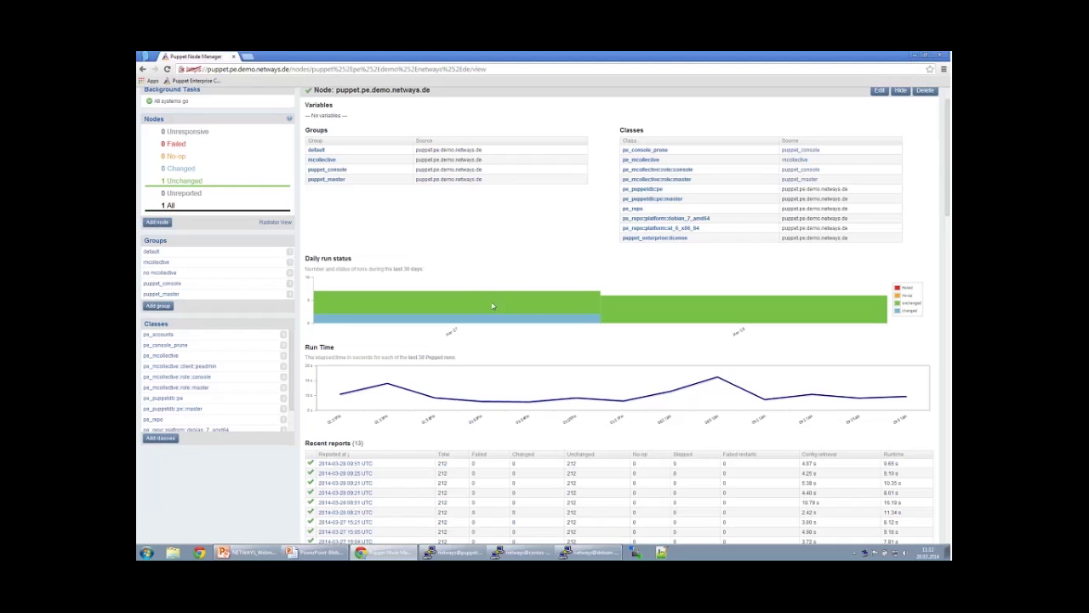
pyautogui.scroll(-1, 637, 328)
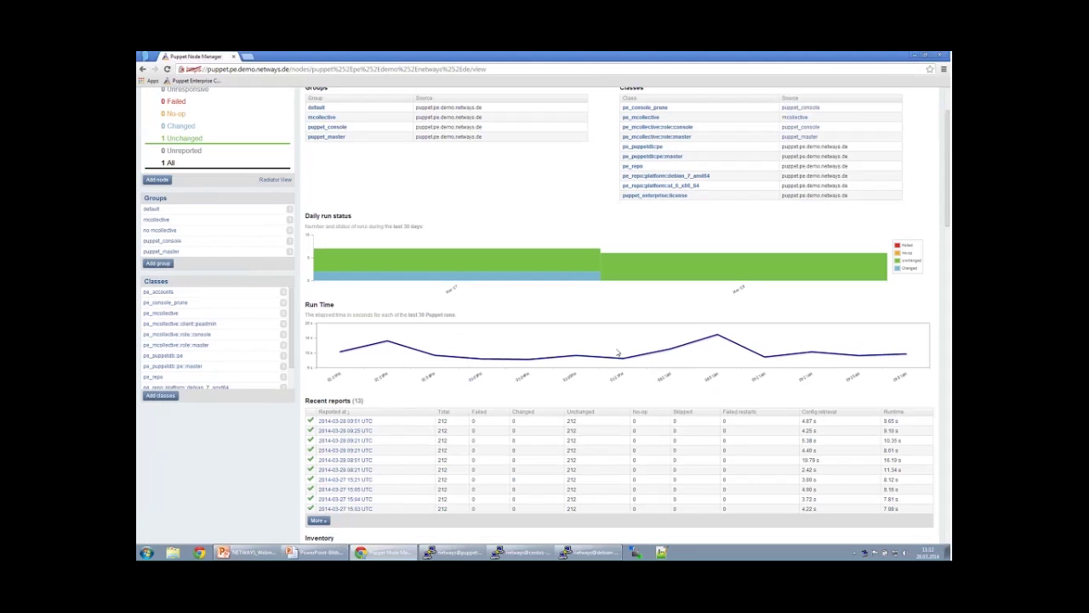
pyautogui.scroll(-1, 791, 358)
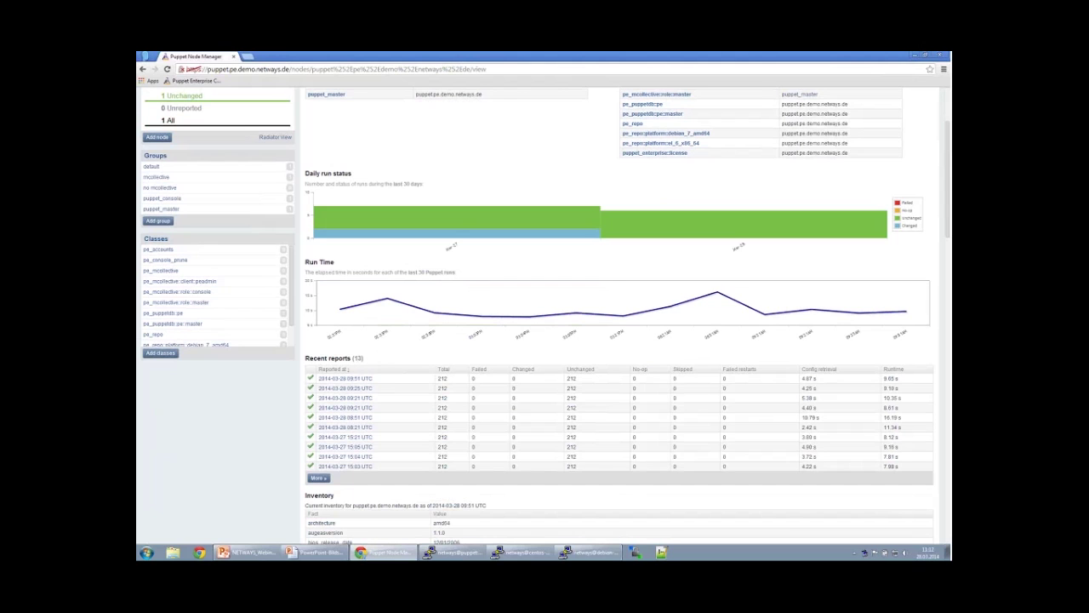
pyautogui.scroll(-1, 366, 378)
pyautogui.scroll(-1, 370, 367)
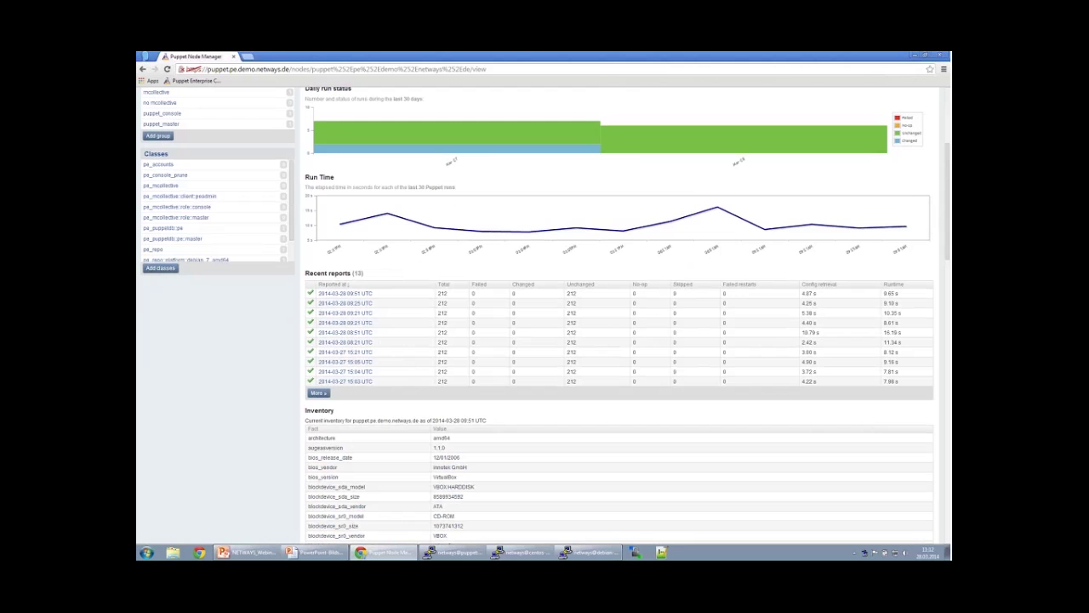
pyautogui.scroll(-5, 409, 400)
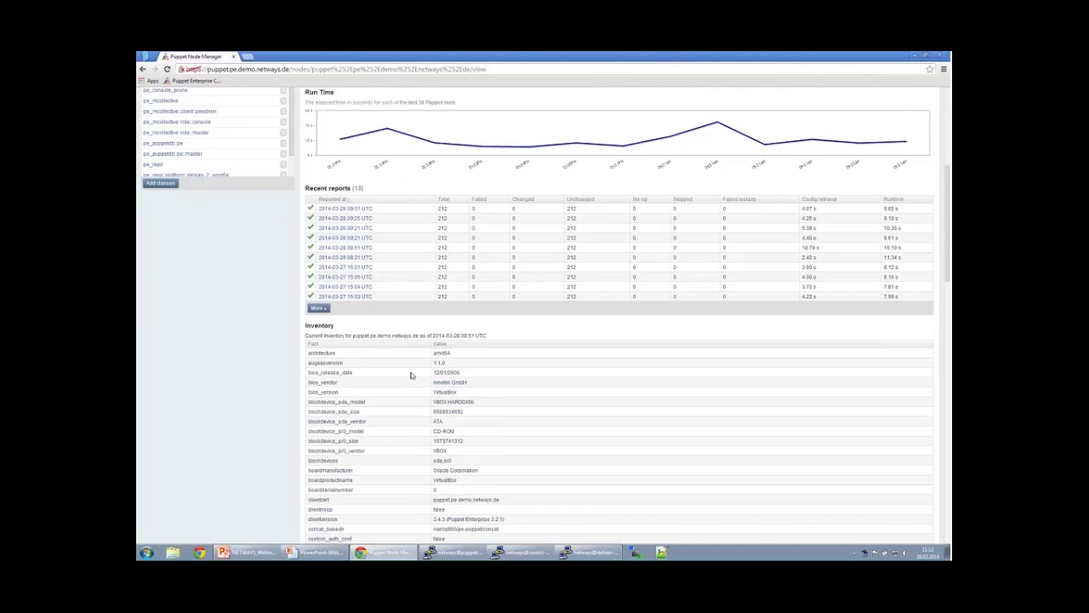
# Inspect the bios_version, blockdevice_sda_model, boardmanufacturer and clientversion inventory facts.
pyautogui.scroll(-2, 412, 369)
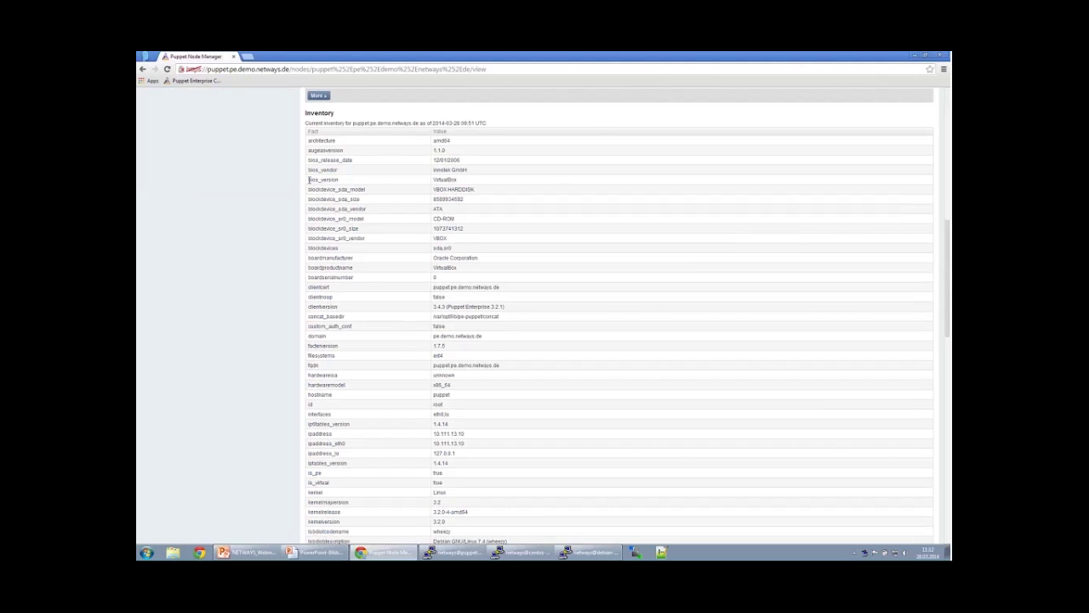
pyautogui.moveTo(309, 179); pyautogui.dragTo(460, 182)
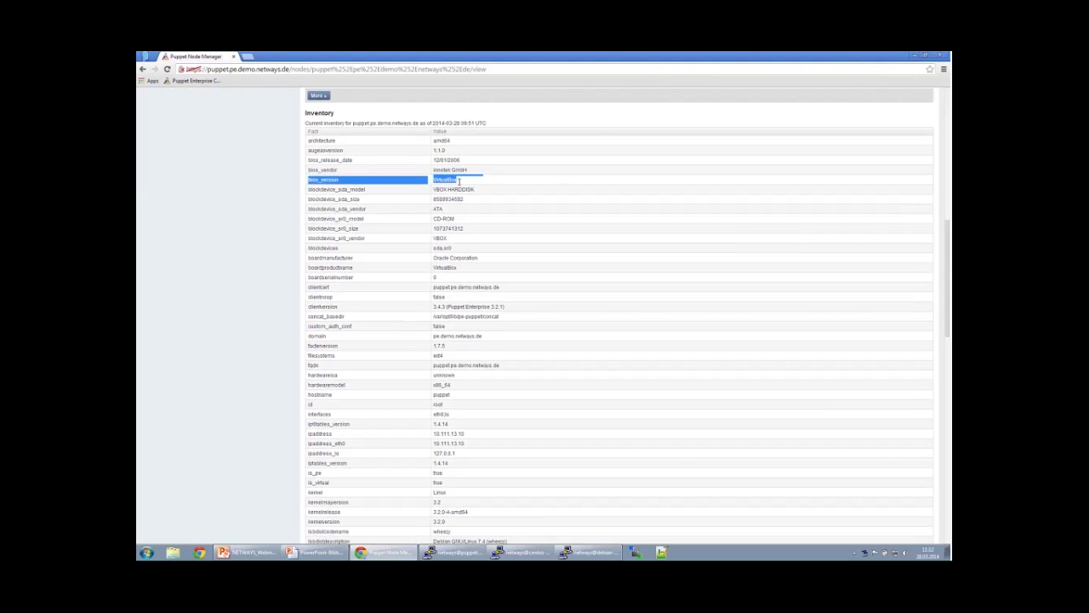
pyautogui.click(461, 184)
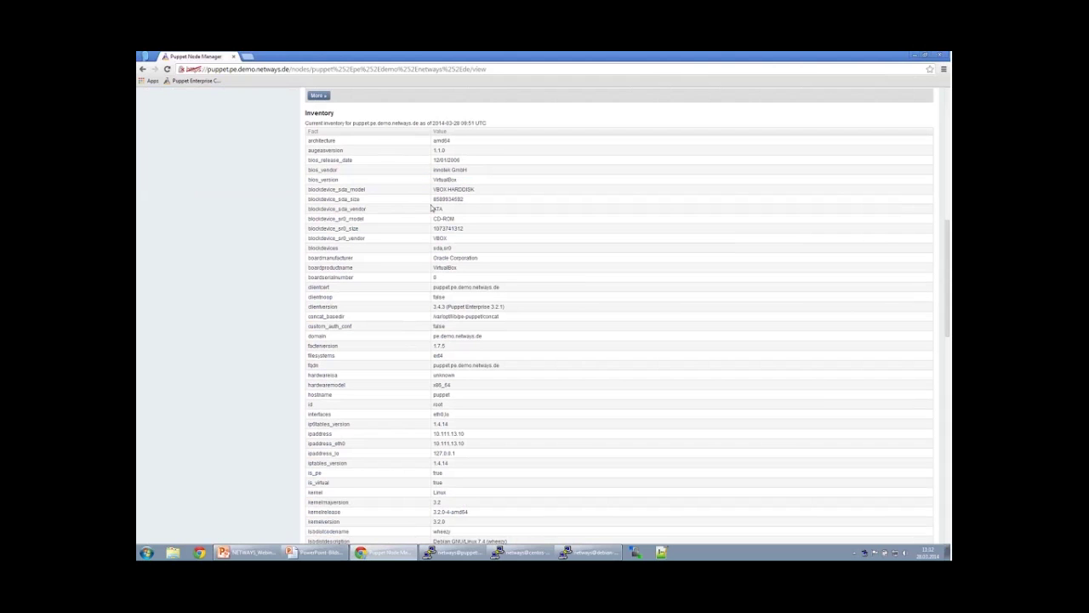
pyautogui.moveTo(344, 189); pyautogui.dragTo(353, 219)
pyautogui.click(359, 189)
pyautogui.moveTo(460, 189); pyautogui.dragTo(437, 209)
pyautogui.click(341, 257)
pyautogui.doubleClick(342, 258)
pyautogui.tripleClick(327, 259)
pyautogui.moveTo(497, 261); pyautogui.dragTo(353, 259)
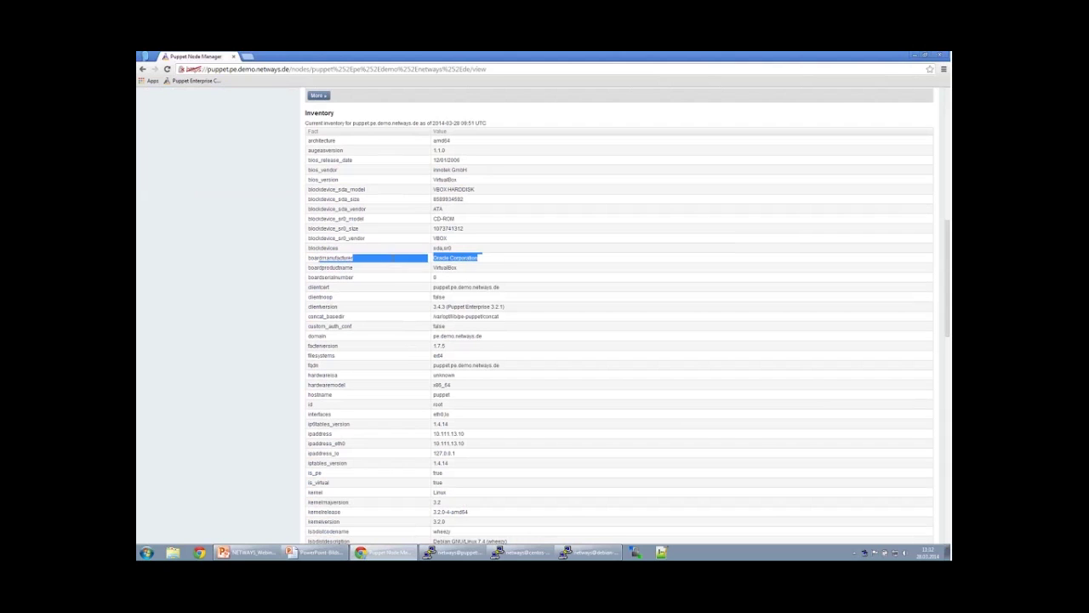
pyautogui.click(434, 278)
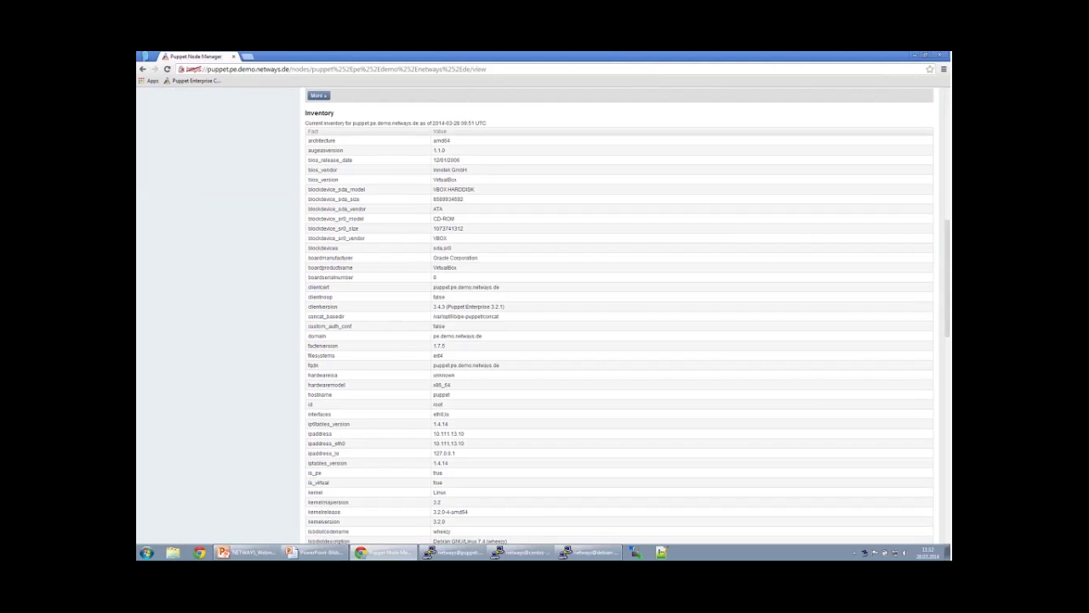
pyautogui.moveTo(321, 308); pyautogui.dragTo(472, 308)
pyautogui.click(505, 313)
# Continue through the iptables_version, kernel, lsbdist and memory facts, then scroll back toward Recent reports.
pyautogui.scroll(-2, 440, 357)
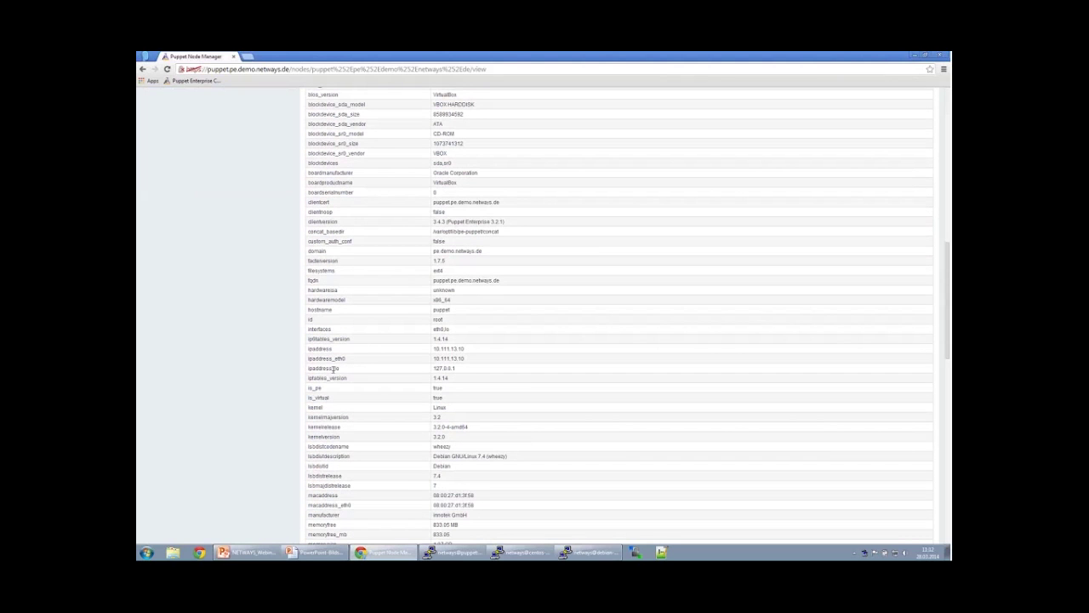
pyautogui.moveTo(316, 339); pyautogui.dragTo(351, 340)
pyautogui.scroll(-2, 353, 444)
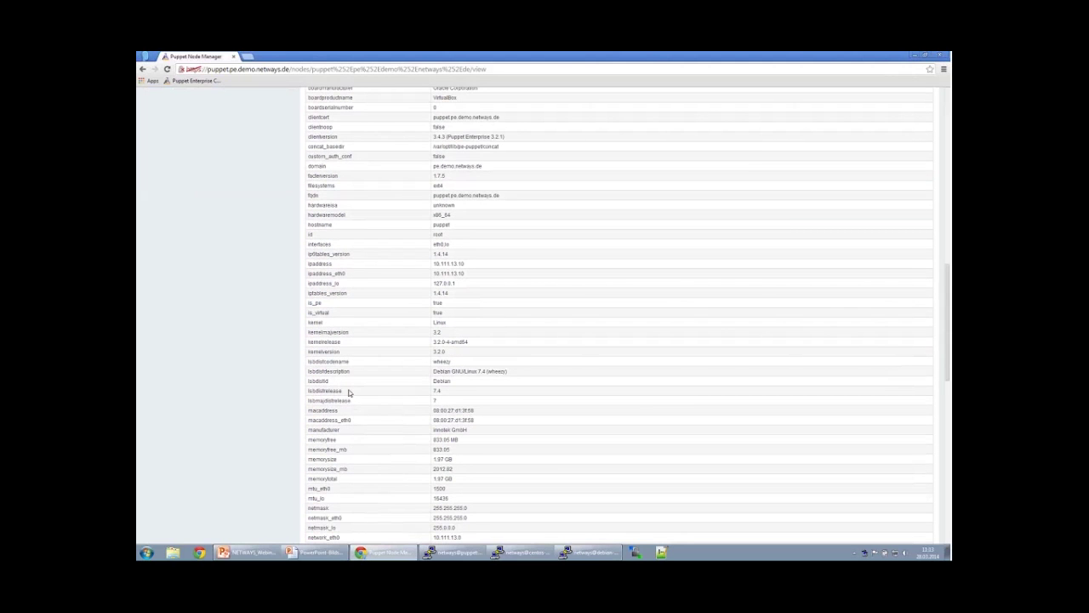
pyautogui.moveTo(461, 354); pyautogui.dragTo(460, 389)
pyautogui.click(460, 389)
pyautogui.scroll(-1, 444, 436)
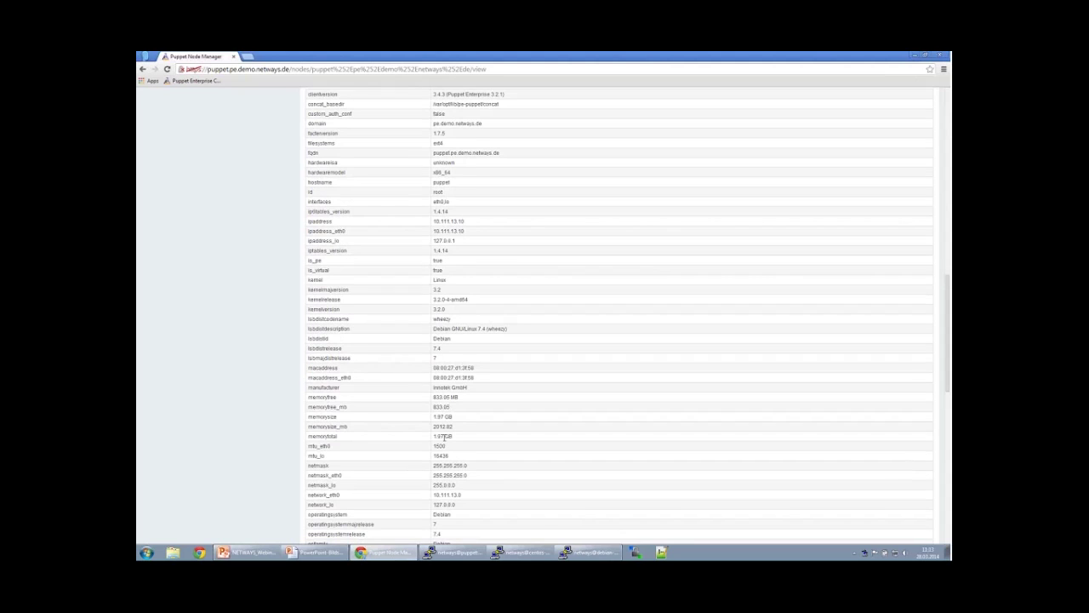
pyautogui.moveTo(328, 394); pyautogui.dragTo(452, 428)
pyautogui.click(399, 457)
pyautogui.scroll(-1, 356, 444)
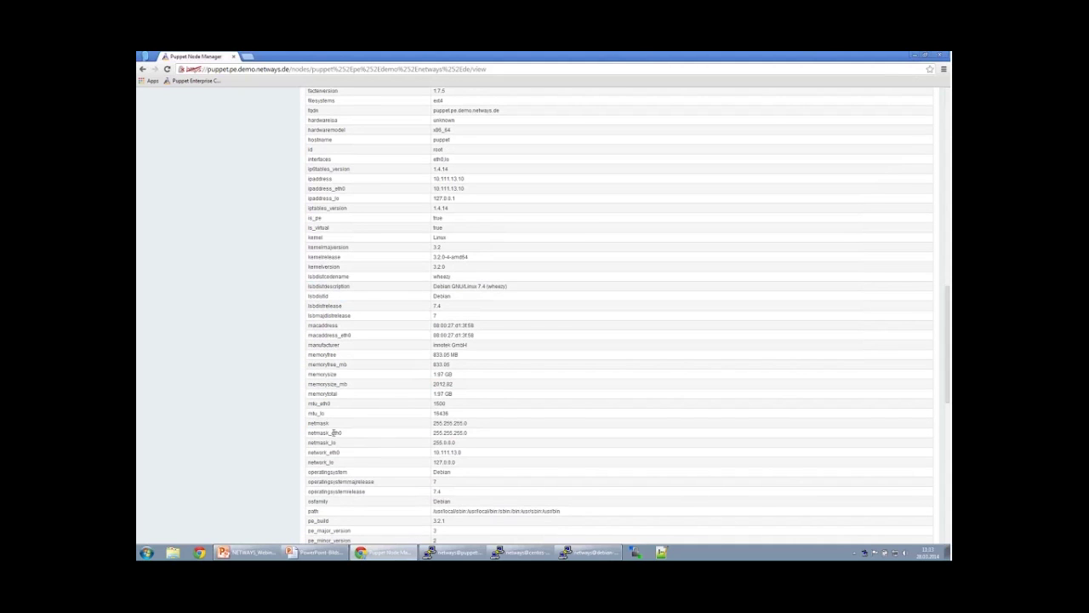
pyautogui.scroll(-2, 325, 474)
pyautogui.scroll(-2, 325, 474)
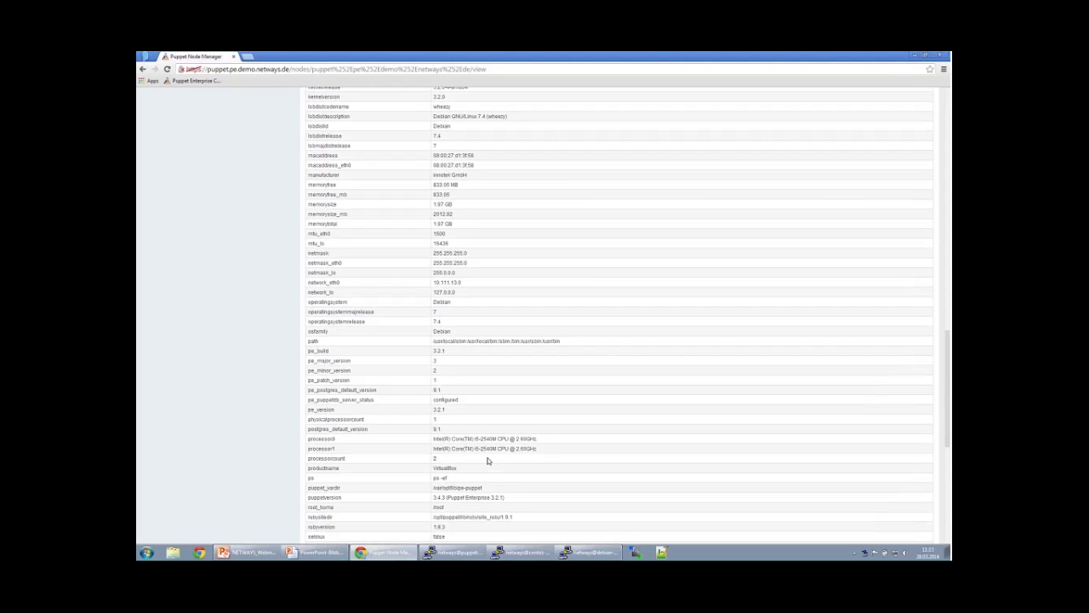
pyautogui.scroll(4, 492, 442)
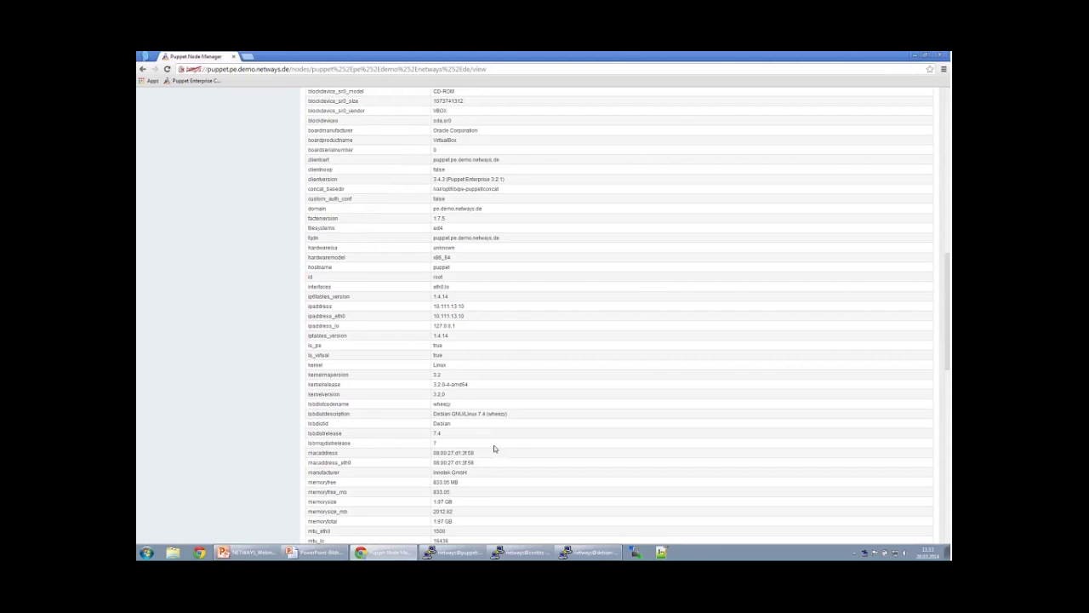
pyautogui.scroll(3, 493, 449)
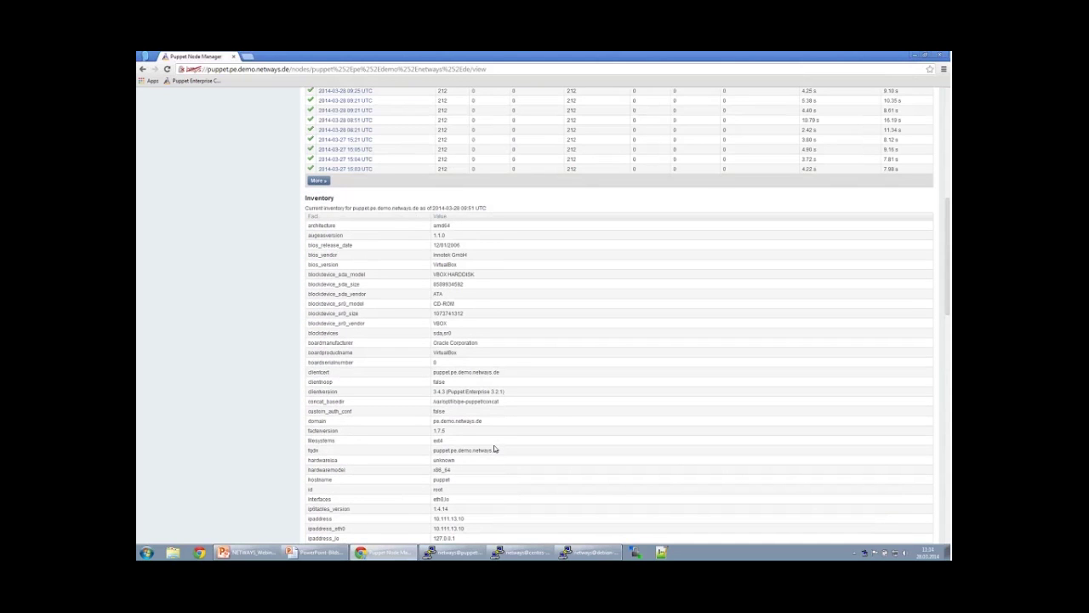
pyautogui.scroll(4, 494, 448)
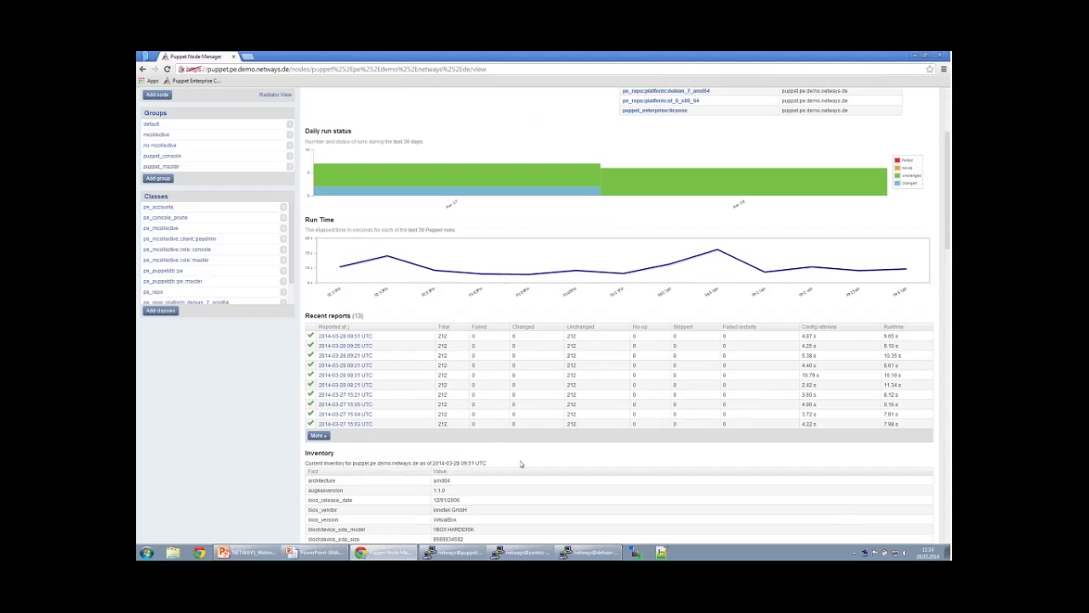
pyautogui.scroll(-5, 520, 461)
pyautogui.scroll(-3, 539, 470)
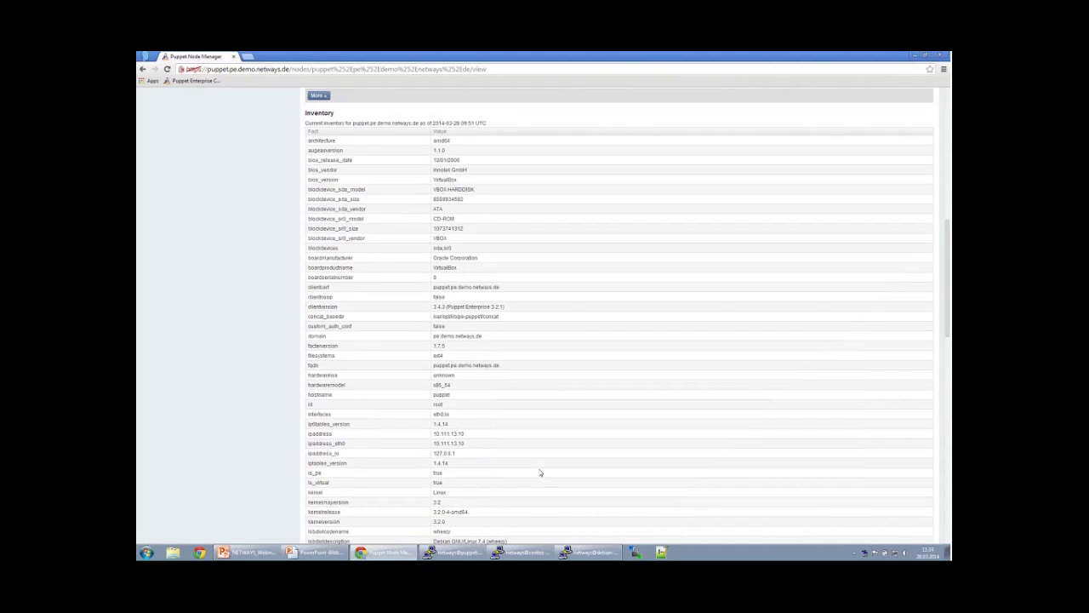
pyautogui.scroll(12, 539, 472)
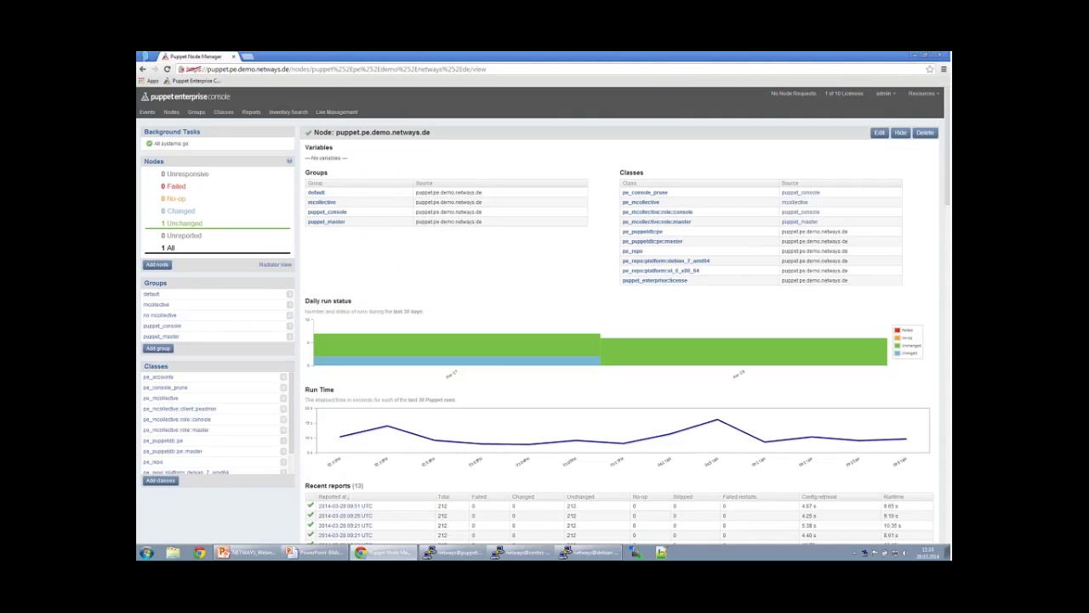
pyautogui.scroll(-12, 557, 382)
pyautogui.scroll(7, 530, 381)
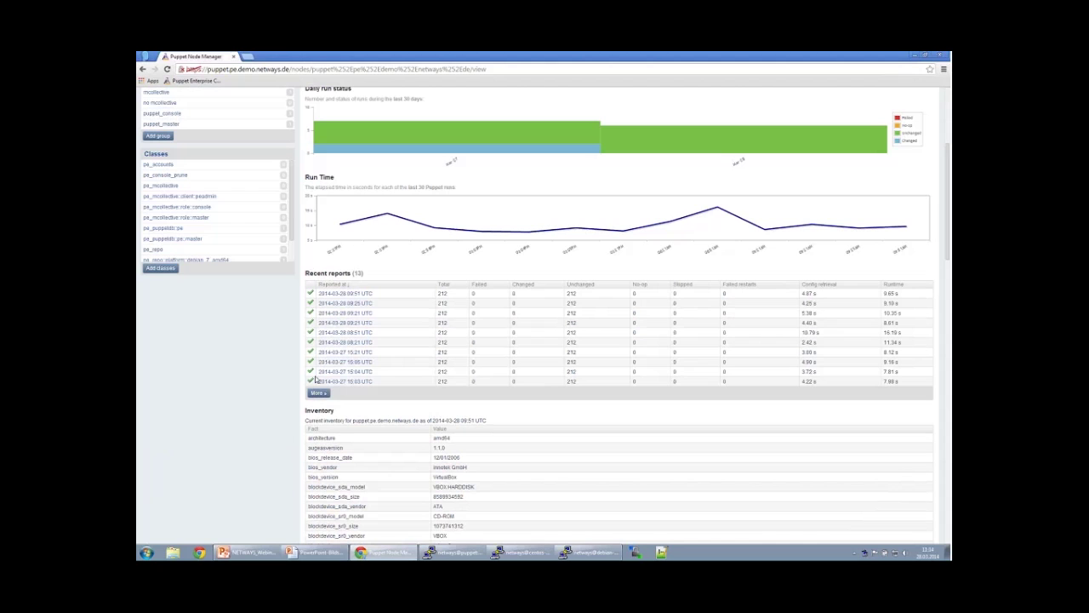
pyautogui.click(322, 394)
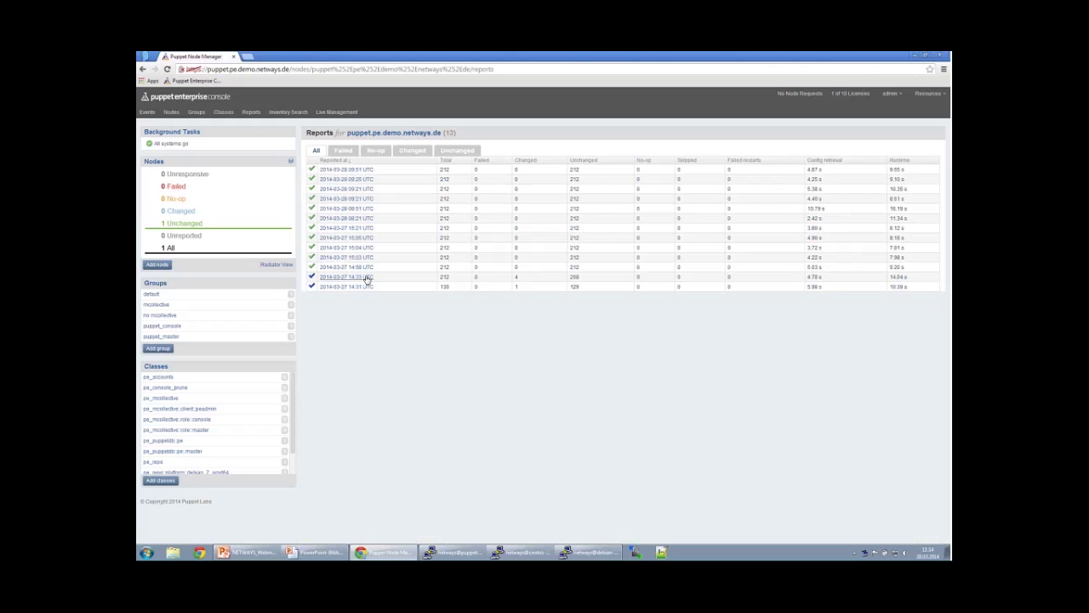
pyautogui.moveTo(373, 279); pyautogui.dragTo(325, 282)
pyautogui.click(326, 282)
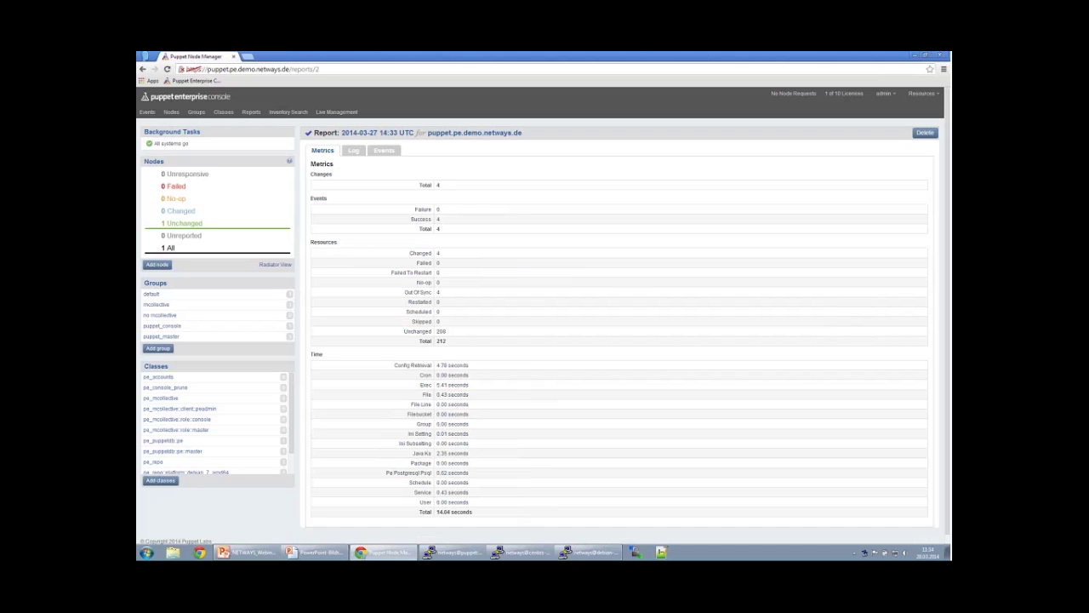
# Review the report metrics: 4 changed, 208 unchanged, 212 total resources, and the timing breakdown.
pyautogui.doubleClick(439, 187)
pyautogui.moveTo(400, 256); pyautogui.dragTo(440, 334)
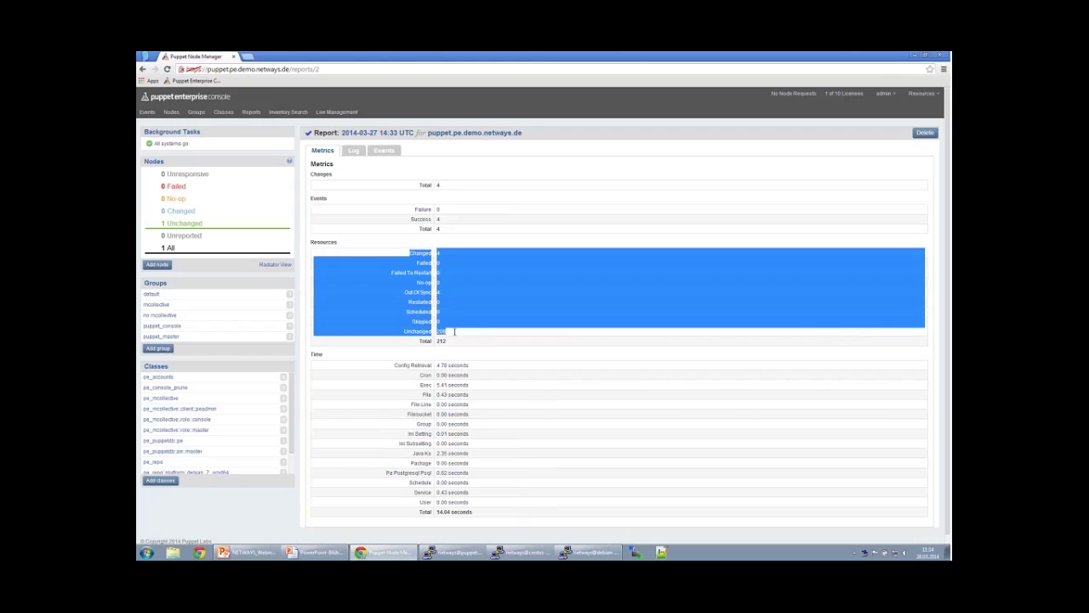
pyautogui.click(440, 333)
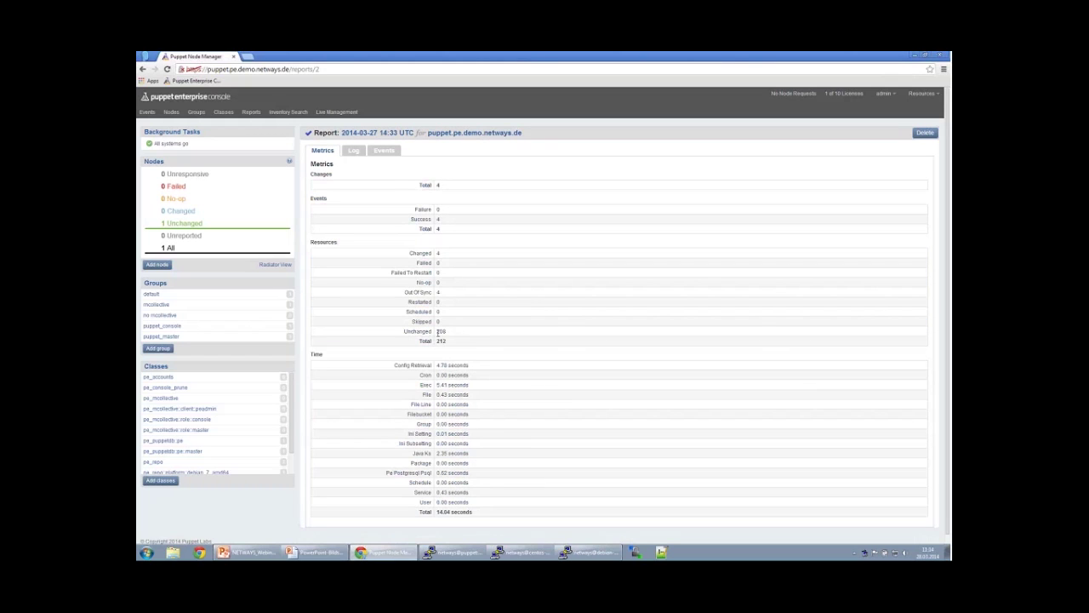
pyautogui.doubleClick(439, 332)
pyautogui.click(443, 341)
pyautogui.doubleClick(441, 340)
pyautogui.doubleClick(441, 332)
pyautogui.doubleClick(438, 253)
pyautogui.click(476, 393)
pyautogui.moveTo(424, 368); pyautogui.dragTo(482, 502)
pyautogui.click(482, 496)
# On the report's Log tab, highlight the package path, Pe_staging, Exec and File resources, md5 hash and timestamp.
pyautogui.click(354, 150)
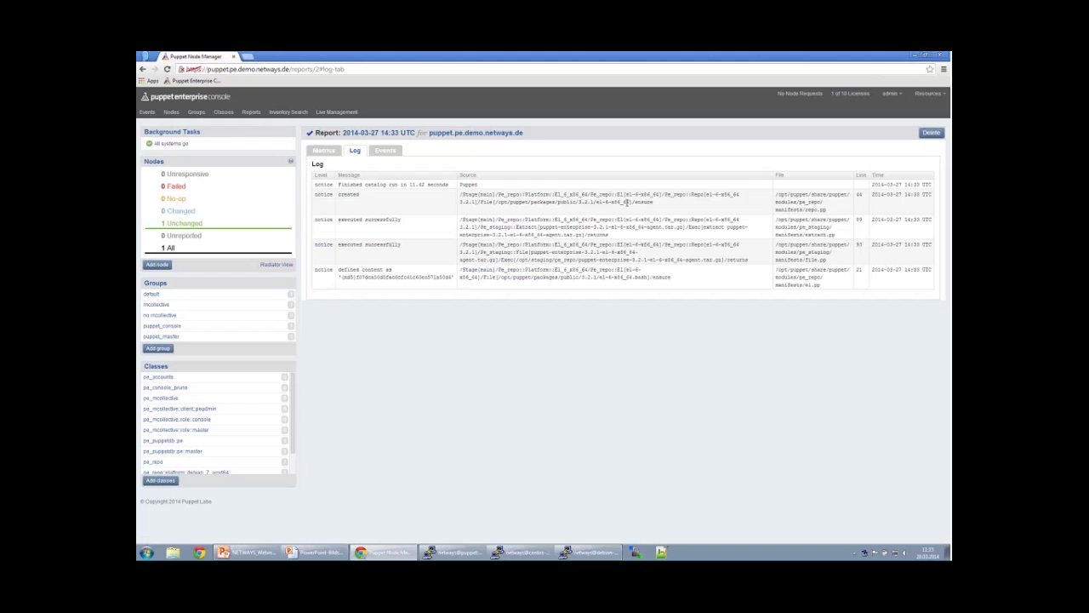
pyautogui.moveTo(627, 201); pyautogui.dragTo(498, 202)
pyautogui.click(595, 218)
pyautogui.moveTo(481, 228); pyautogui.dragTo(539, 227)
pyautogui.moveTo(501, 260); pyautogui.dragTo(722, 260)
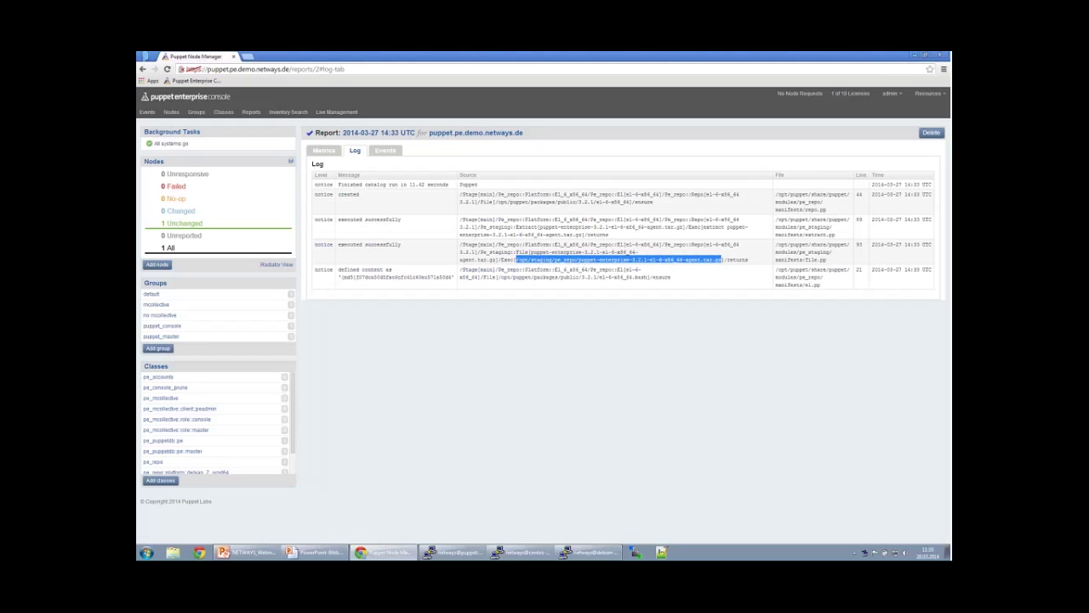
pyautogui.click(357, 272)
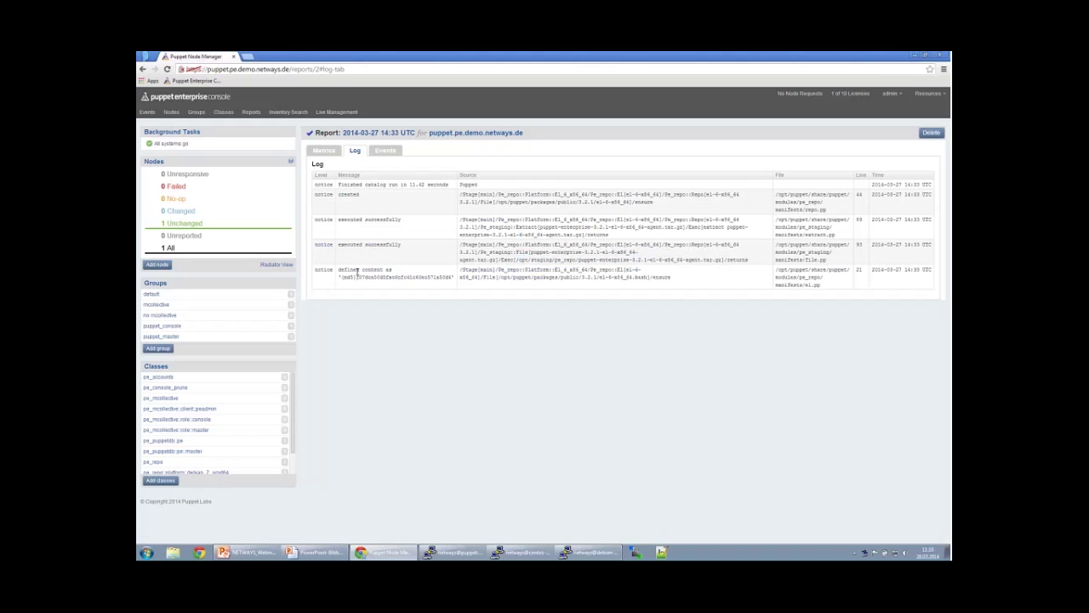
pyautogui.doubleClick(490, 276)
pyautogui.moveTo(649, 277); pyautogui.dragTo(598, 277)
pyautogui.moveTo(452, 277); pyautogui.dragTo(352, 278)
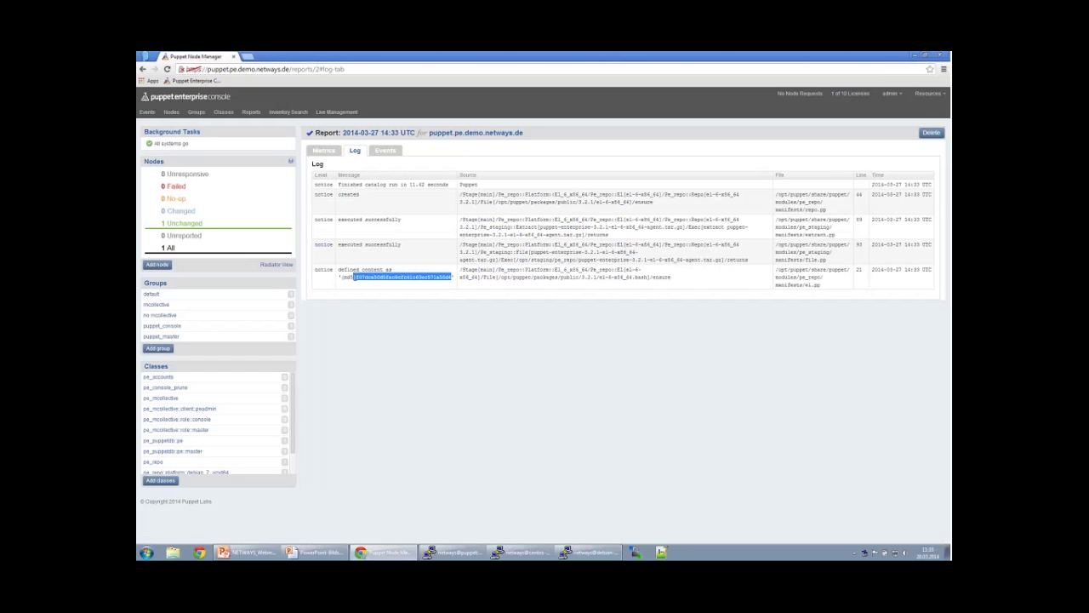
pyautogui.click(354, 277)
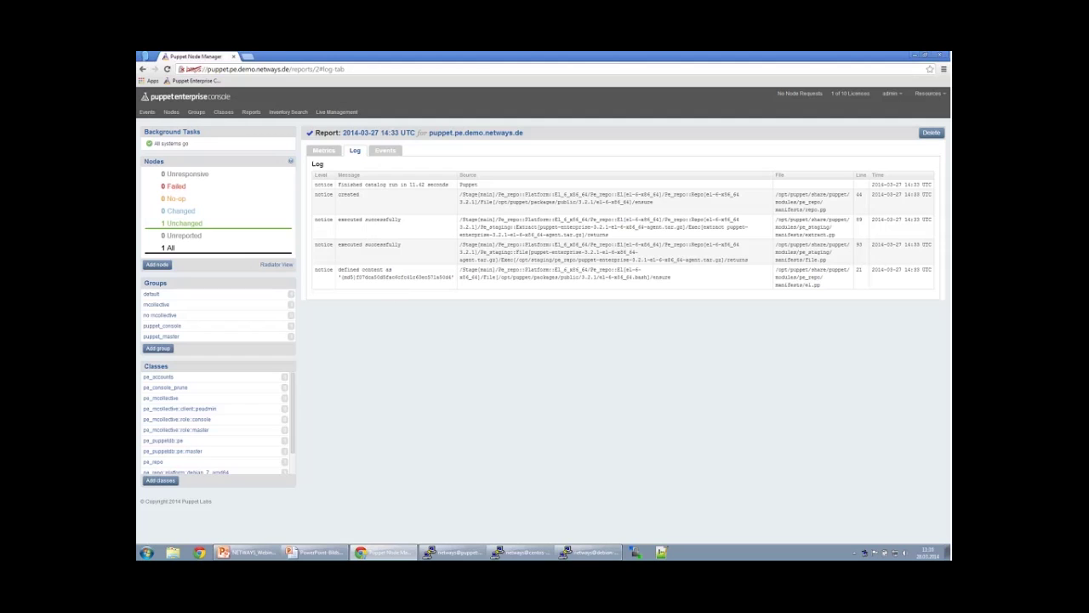
pyautogui.moveTo(872, 195); pyautogui.dragTo(925, 196)
# Check the Events tab's 4 changed and 208 unchanged resources, then return to the puppet.pe.demo.netways.de page.
pyautogui.click(314, 153)
pyautogui.click(384, 153)
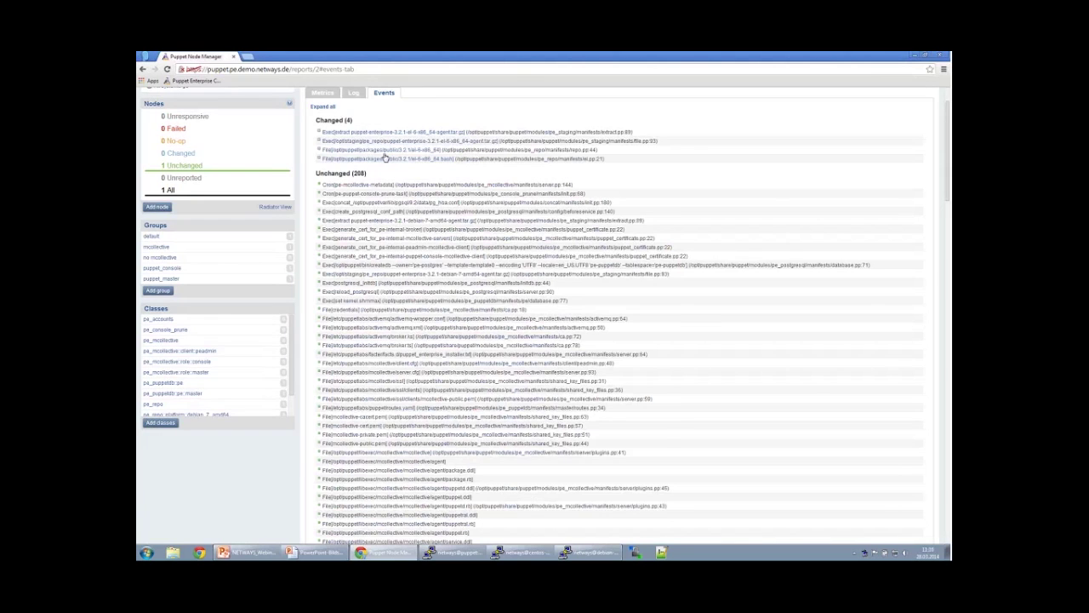
pyautogui.scroll(1, 384, 158)
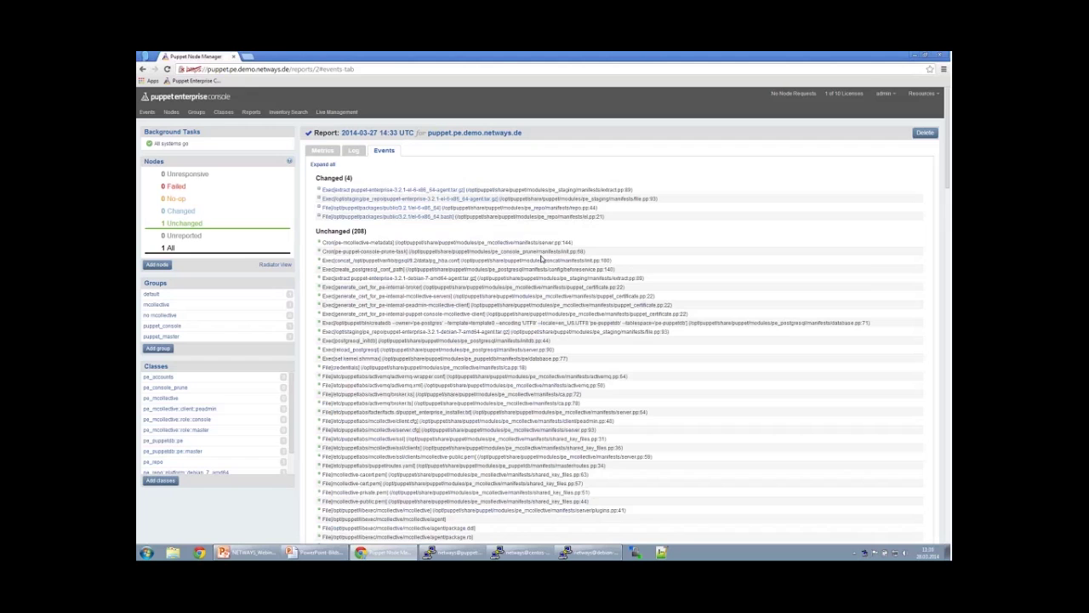
pyautogui.scroll(-1, 542, 258)
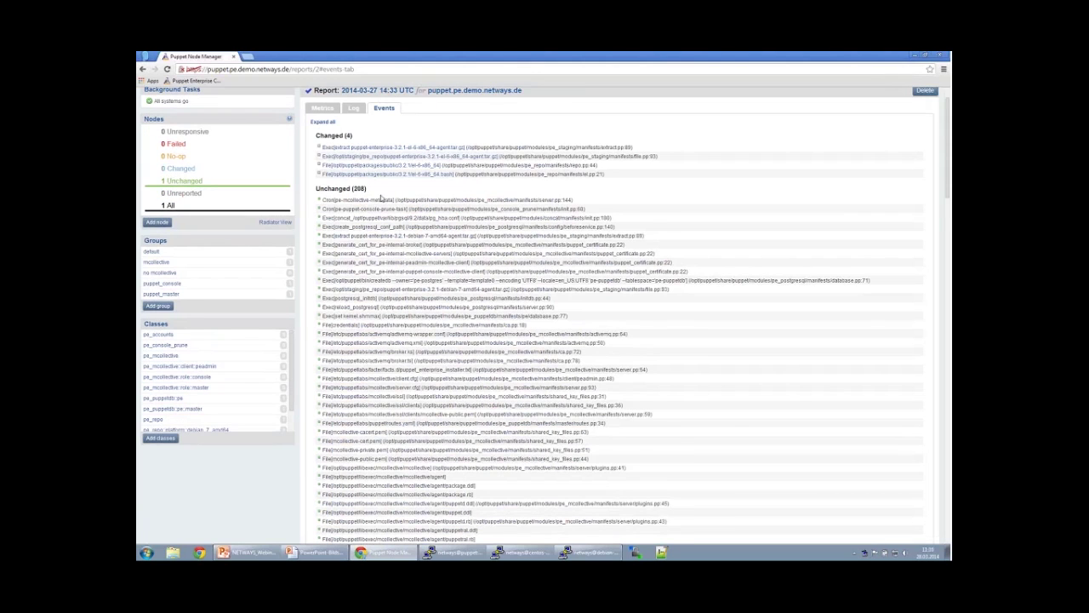
pyautogui.scroll(1, 383, 198)
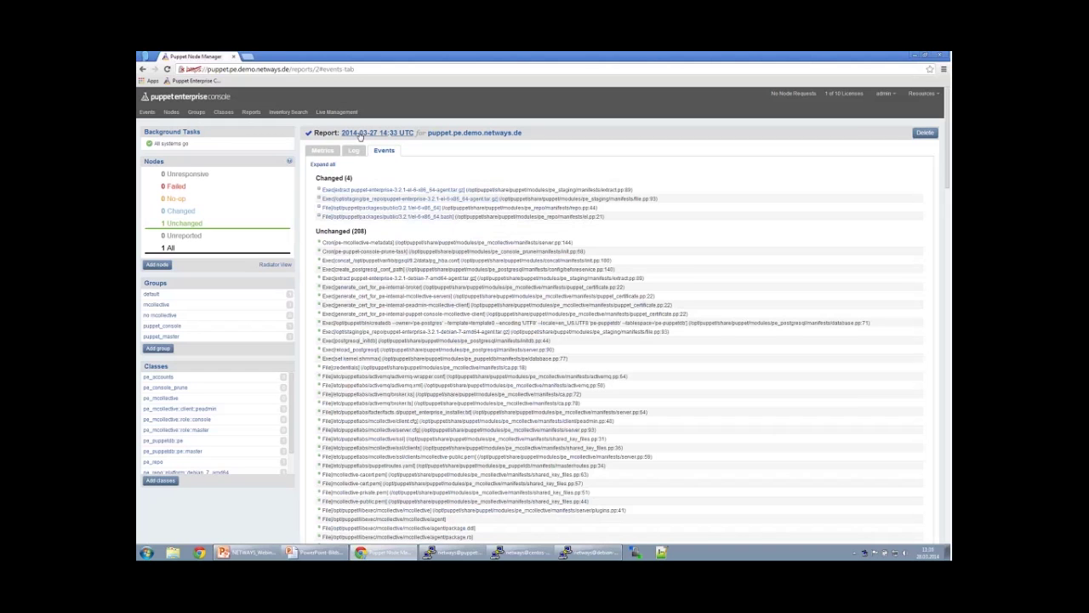
pyautogui.click(492, 133)
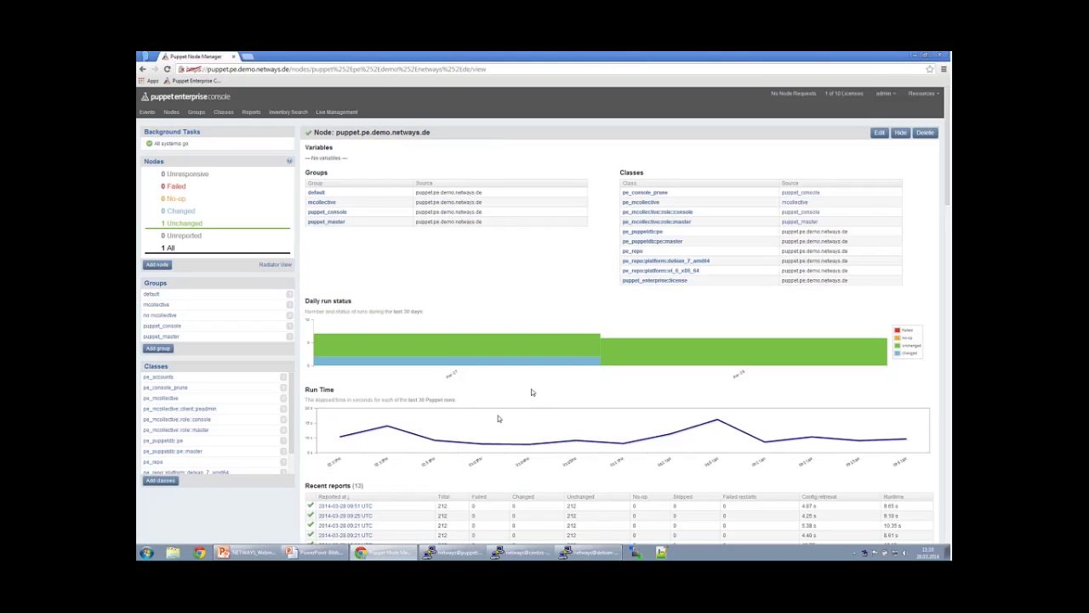
# List running processes with ps -ef on both the CentOS and Debian client terminals.
pyautogui.click(521, 553)
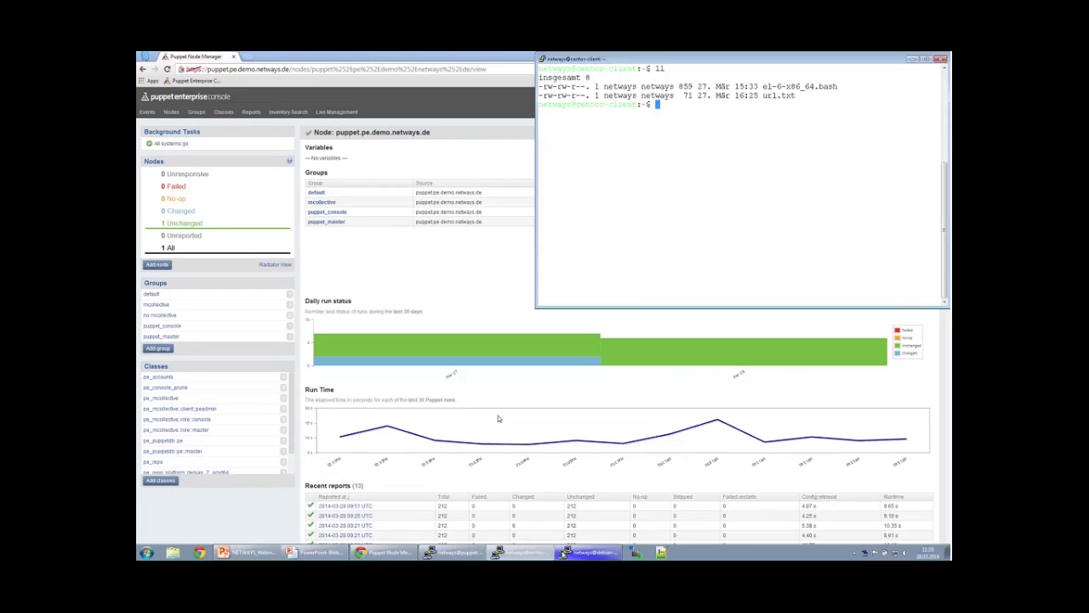
pyautogui.click(567, 549)
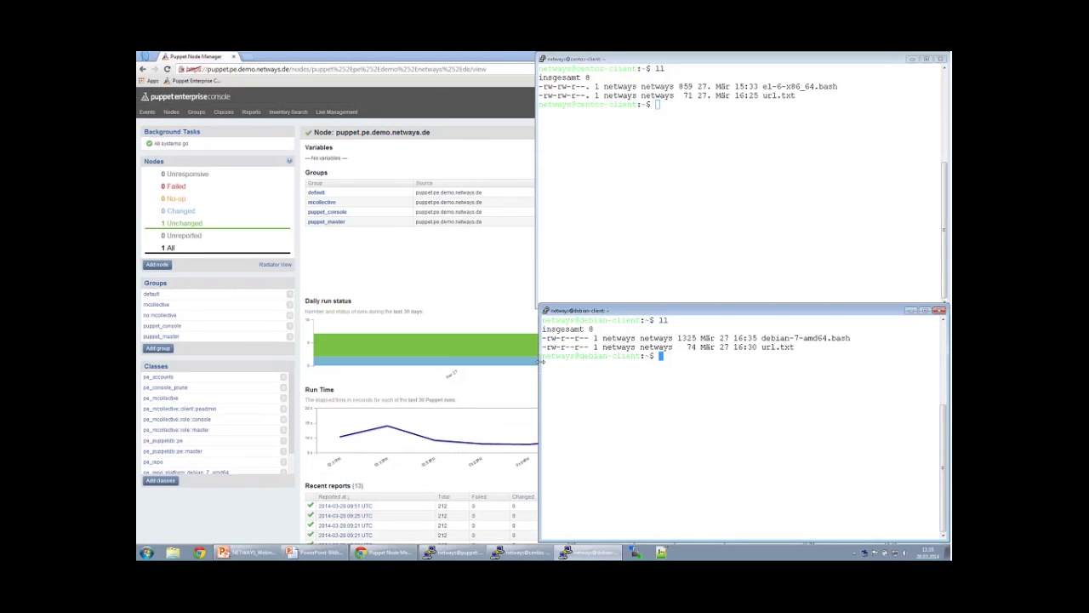
pyautogui.moveTo(540, 362); pyautogui.dragTo(536, 360)
pyautogui.click(602, 147)
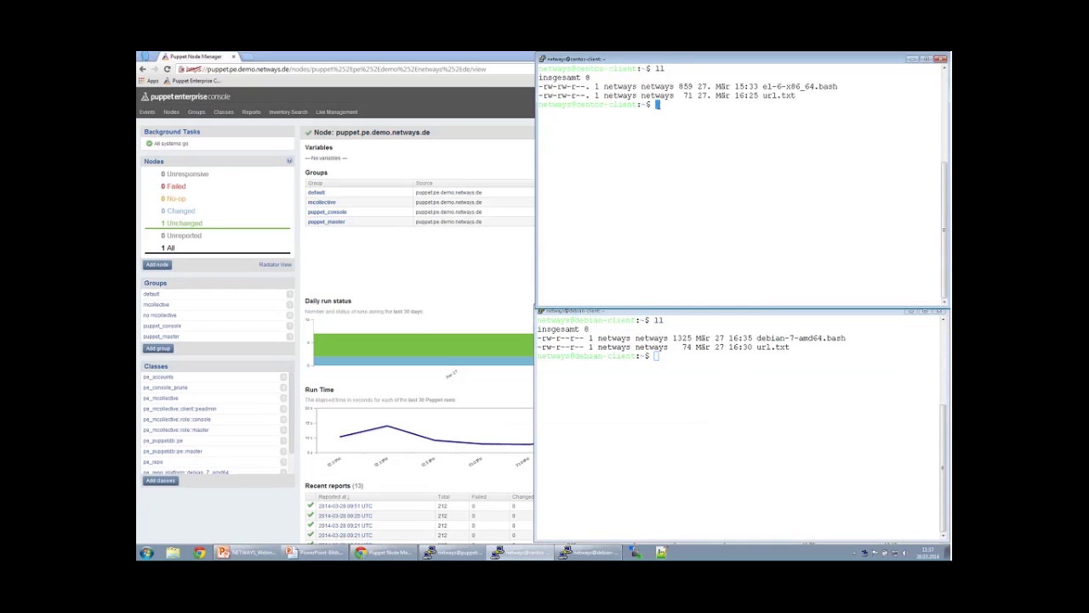
pyautogui.write('gr -ef')
pyautogui.press('Return')
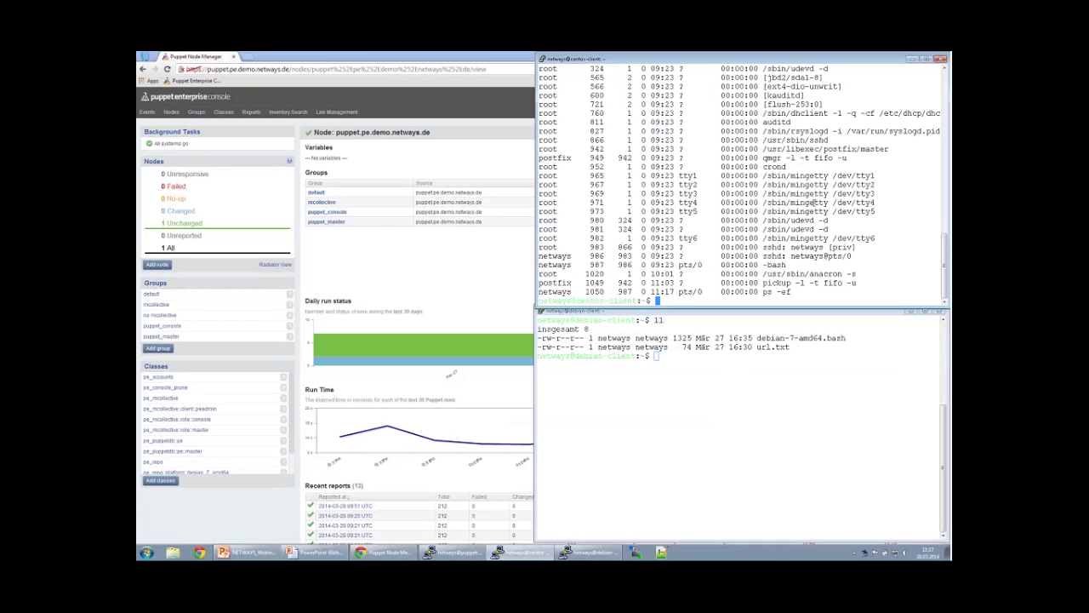
pyautogui.click(626, 369)
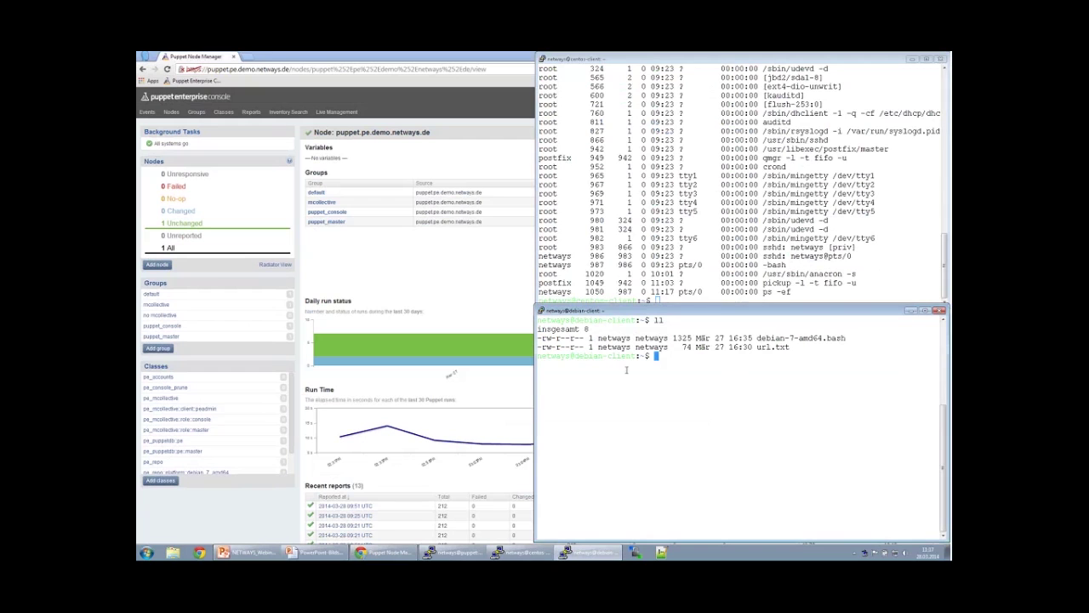
pyautogui.write('ps -ef')
pyautogui.press('Return')
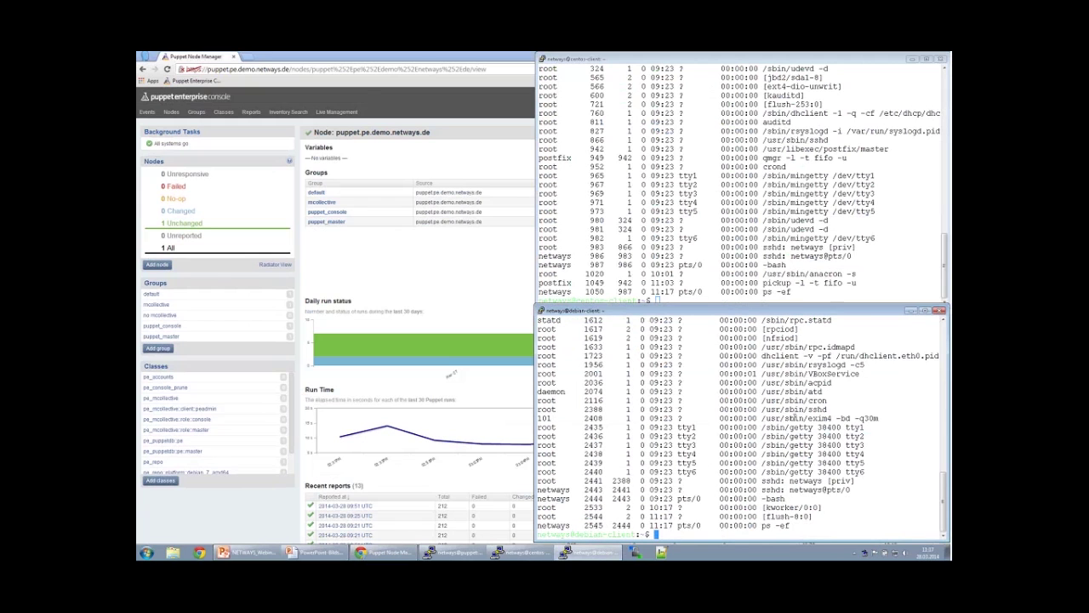
# List the CentOS client's home directory with ll and enlarge its terminal window.
pyautogui.click(730, 230)
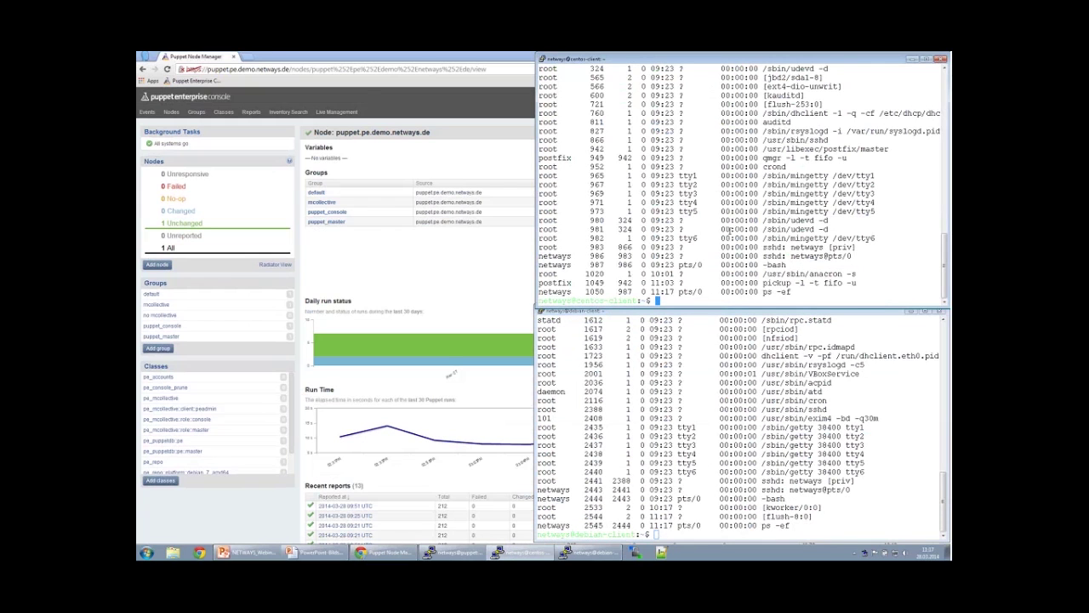
pyautogui.write('ll')
pyautogui.press('Return')
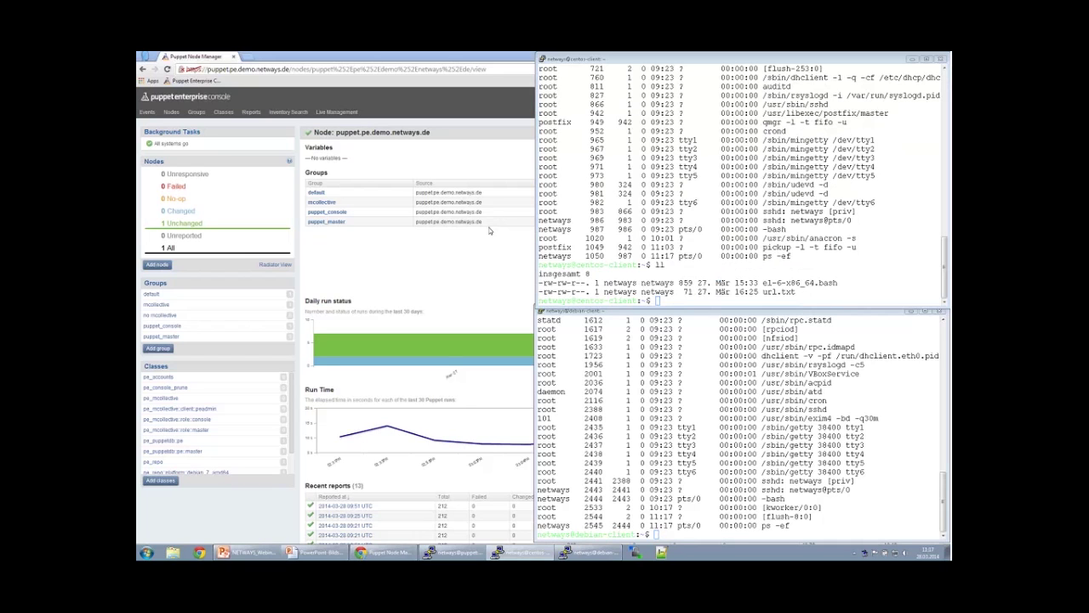
pyautogui.click(538, 305)
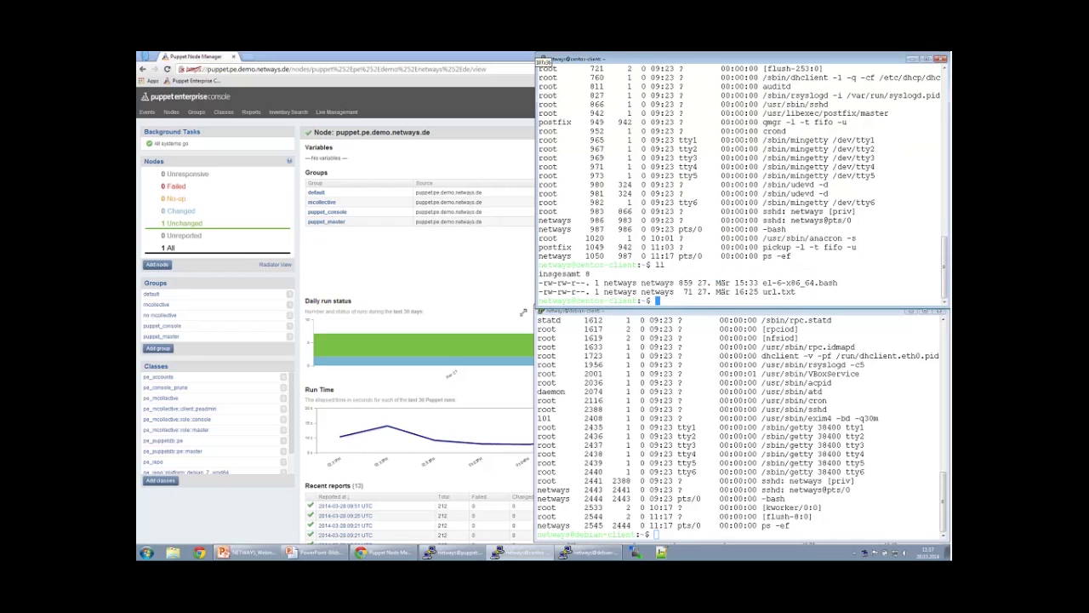
pyautogui.moveTo(408, 414); pyautogui.dragTo(369, 440)
pyautogui.doubleClick(628, 417)
pyautogui.press('super+c')
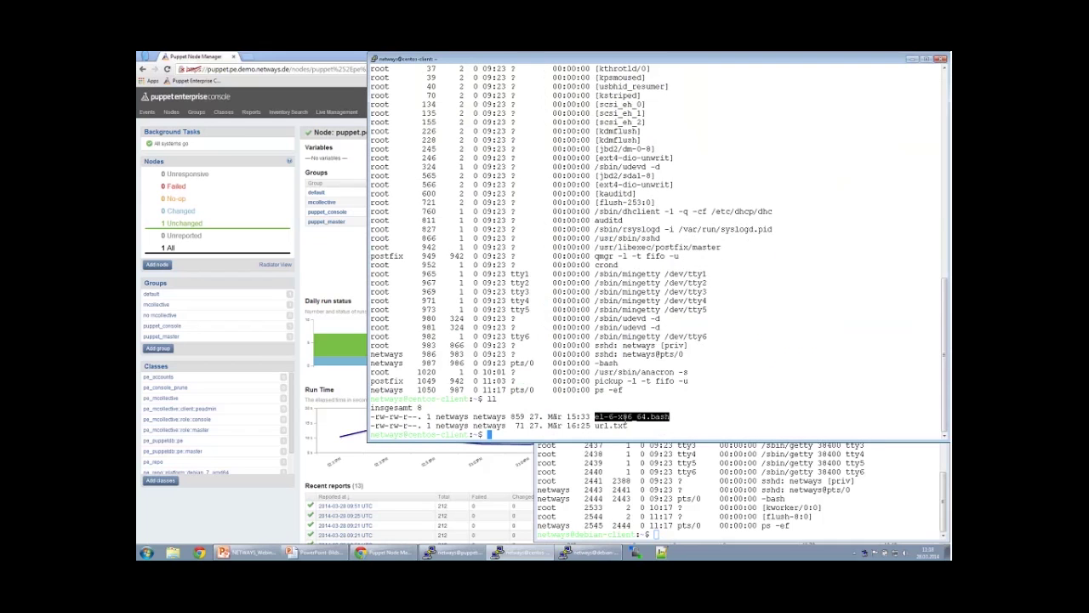
pyautogui.write('vim')
pyautogui.rightClick(626, 418)
pyautogui.press('Return')
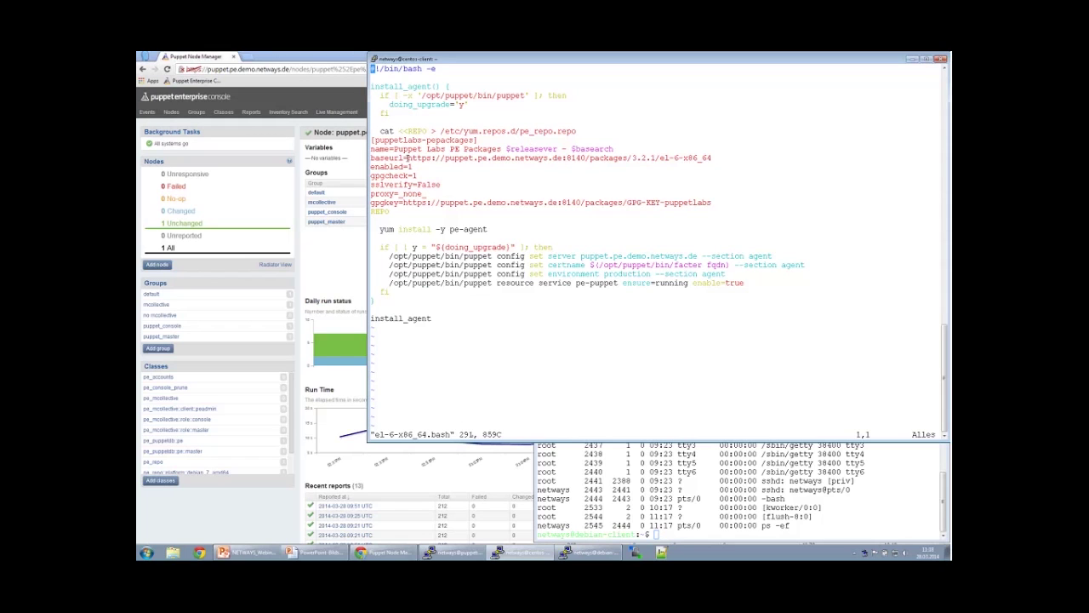
pyautogui.moveTo(408, 159); pyautogui.dragTo(672, 162)
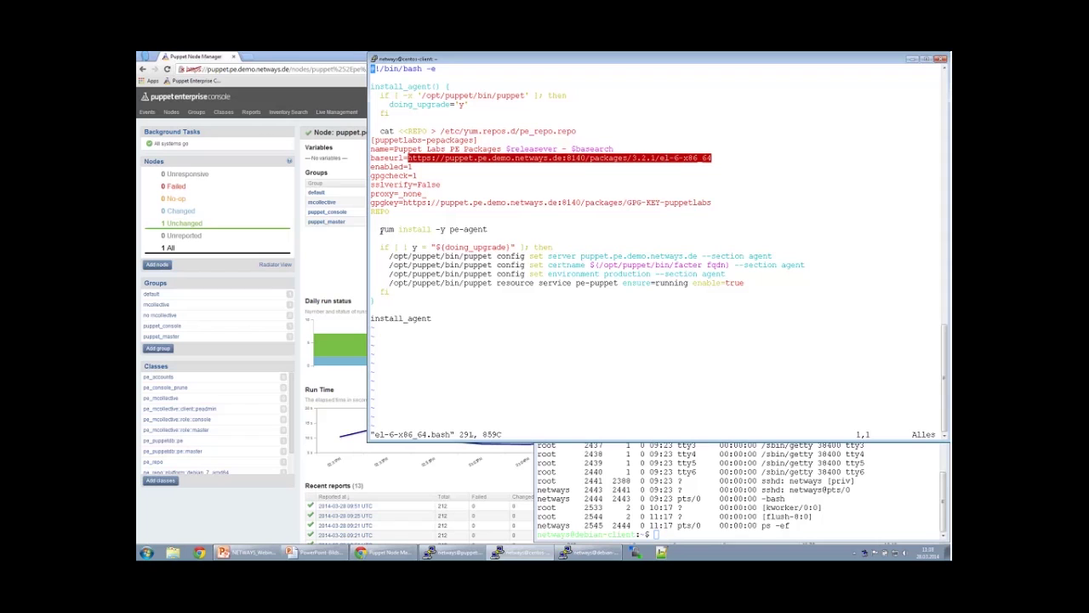
pyautogui.moveTo(380, 229); pyautogui.dragTo(486, 230)
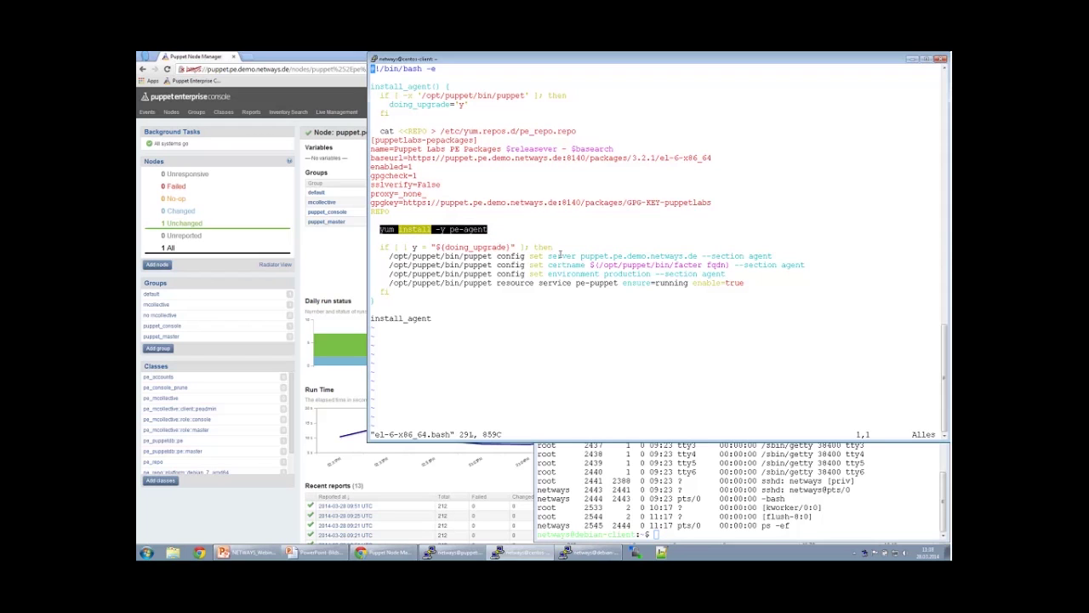
pyautogui.moveTo(582, 256); pyautogui.dragTo(698, 256)
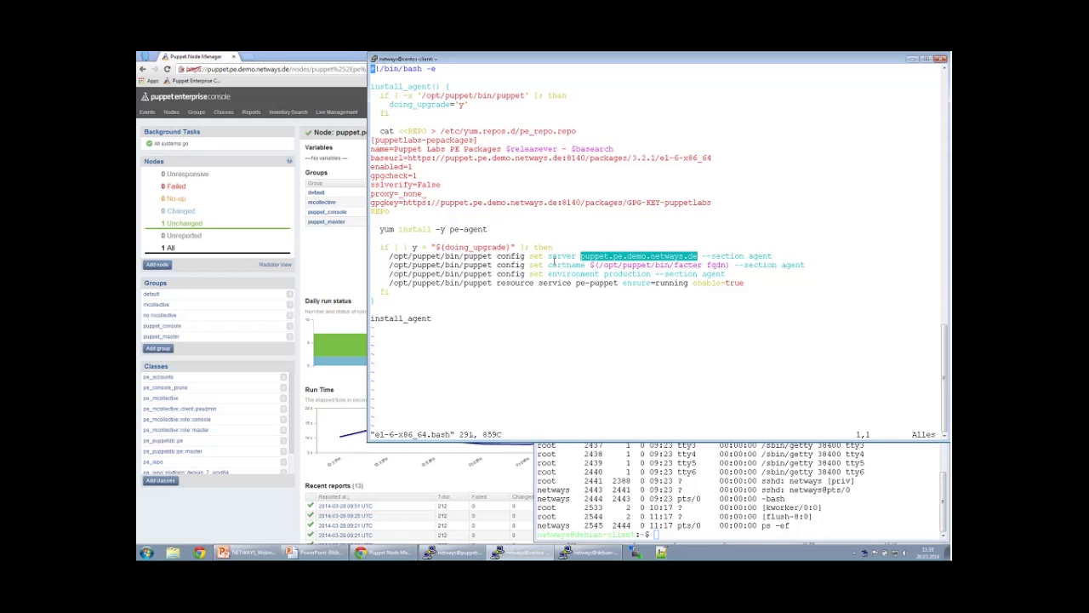
pyautogui.moveTo(590, 264); pyautogui.dragTo(731, 265)
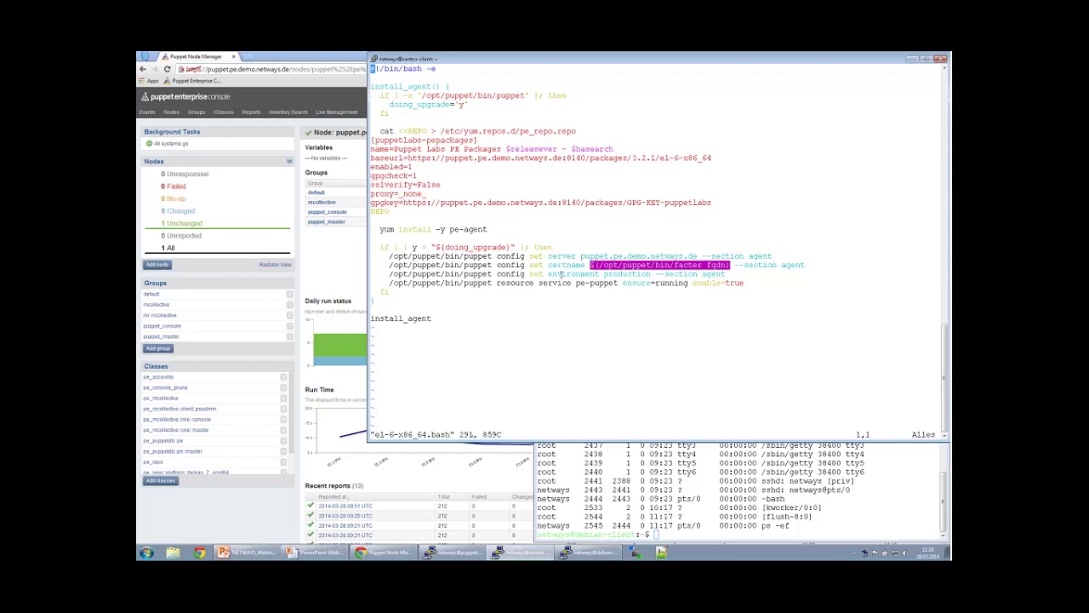
pyautogui.moveTo(545, 274); pyautogui.dragTo(650, 274)
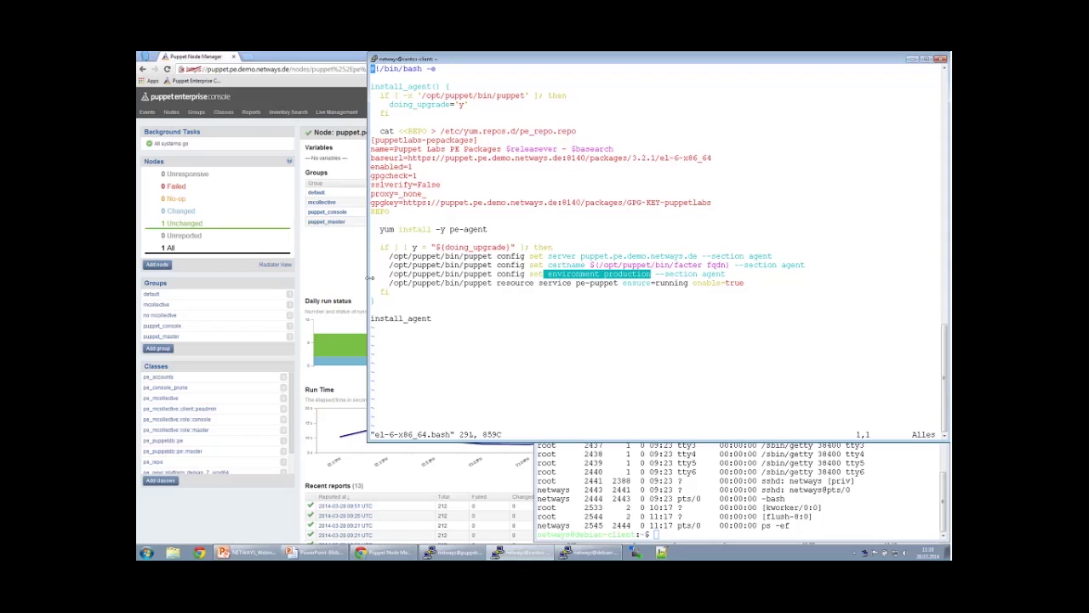
pyautogui.moveTo(389, 282); pyautogui.dragTo(609, 284)
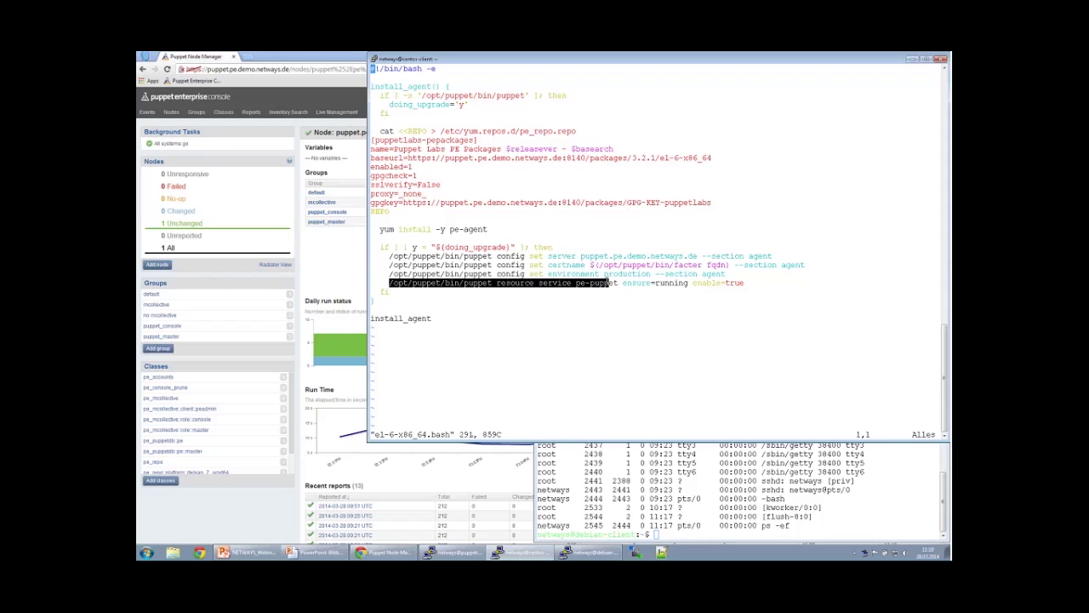
pyautogui.doubleClick(610, 282)
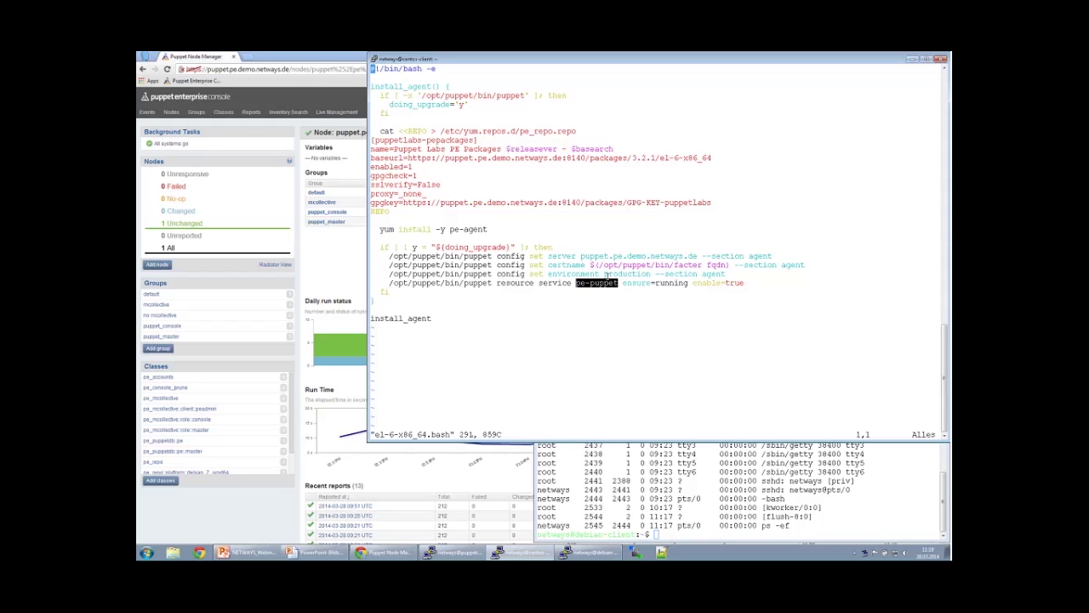
# Quit vim and run the CentOS agent installer with sudo bash el-6-x86_64.bash.
pyautogui.write(':q')
pyautogui.press('Return')
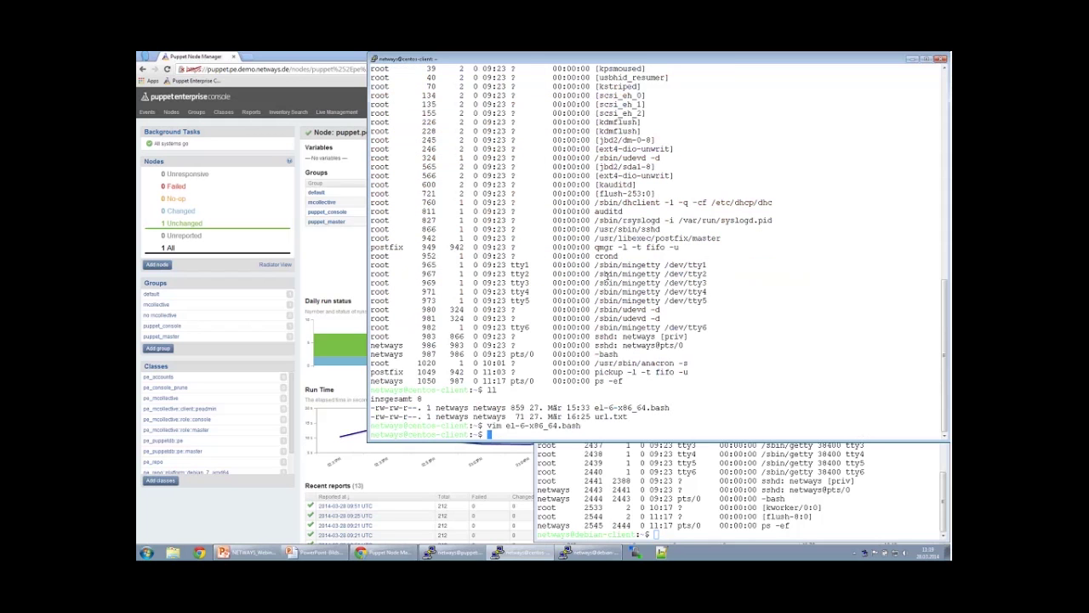
pyautogui.write('sudo bash ')
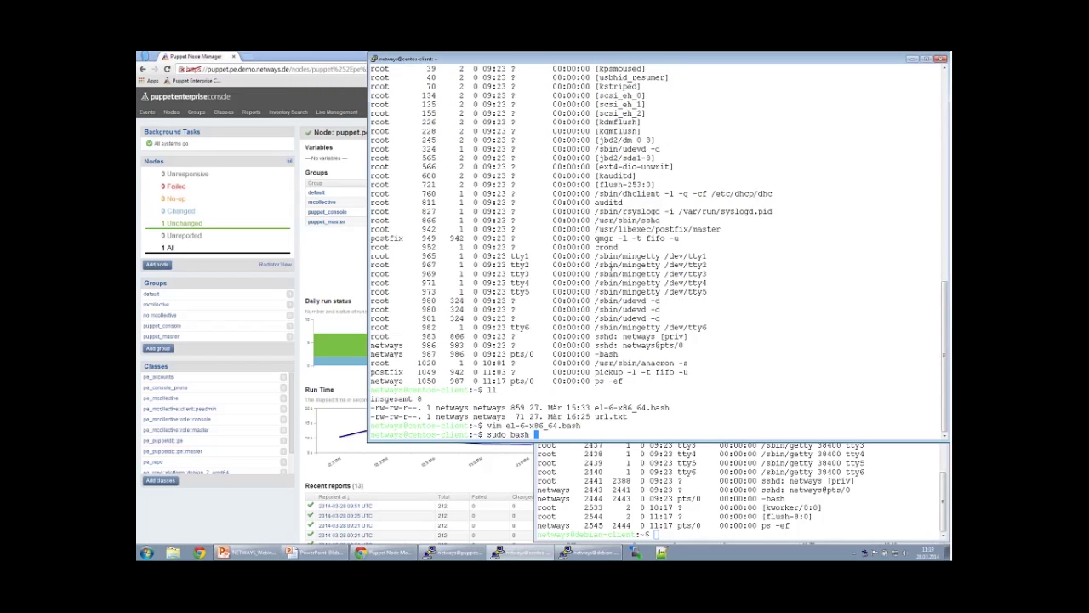
pyautogui.write('e')
pyautogui.press('Tab')
pyautogui.press('Return')
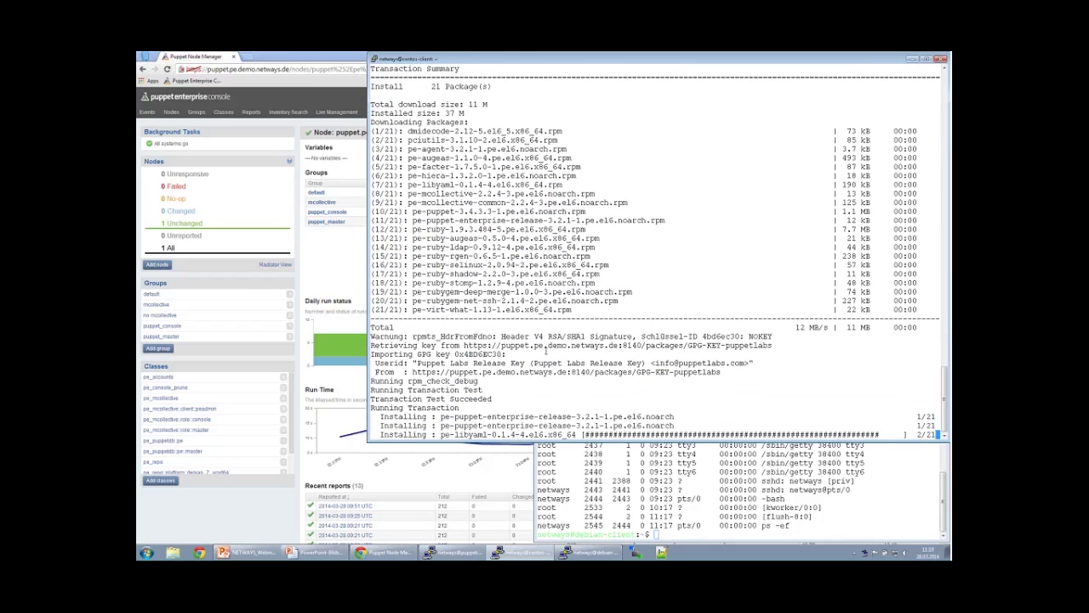
# On the debian-client, cancel the partial command, enlarge the window, and type vim debian-7-amd64.bash.
pyautogui.click(631, 454)
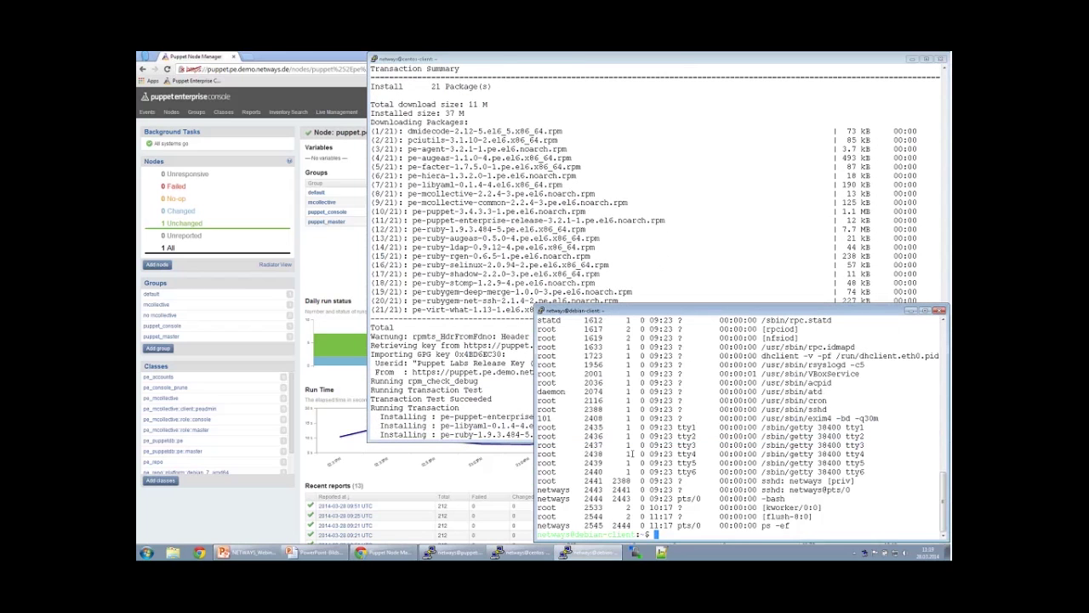
pyautogui.write('sudo')
pyautogui.hotkey('ctrl', 'c')
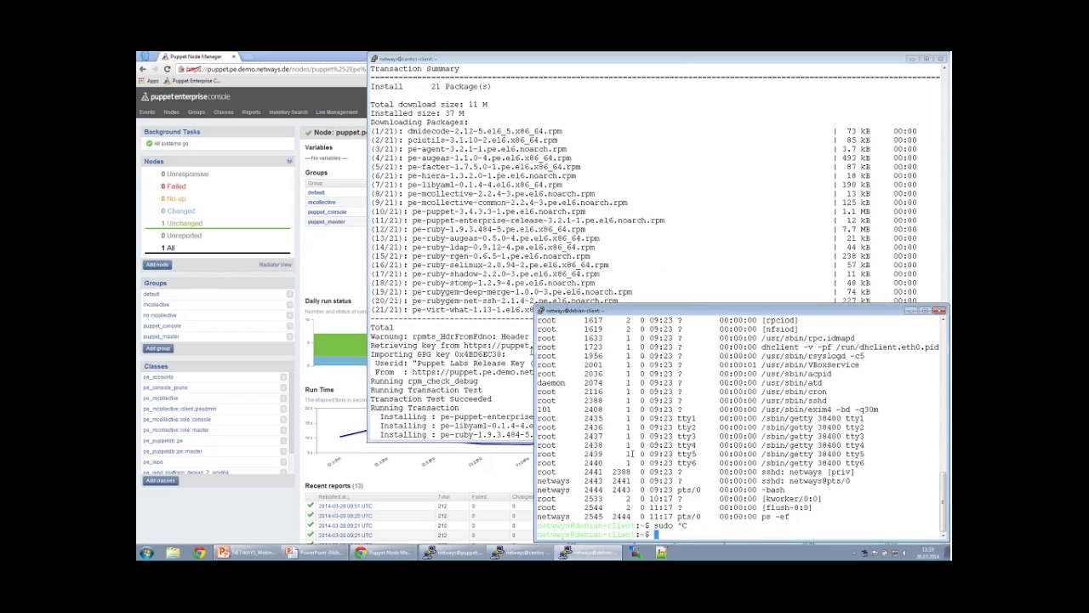
pyautogui.moveTo(536, 306); pyautogui.dragTo(368, 202)
pyautogui.write('vim debian-7-amd64.bash')
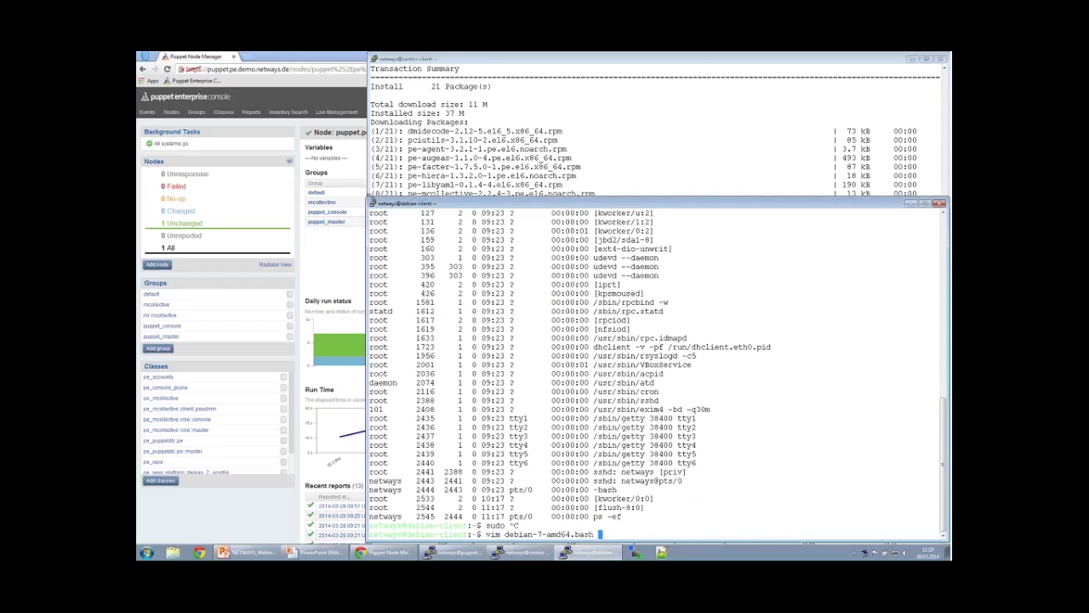
pyautogui.press('Return')
pyautogui.press('Down')
pyautogui.press('Down')
pyautogui.press('Down')
pyautogui.press('Down')
pyautogui.press('Down')
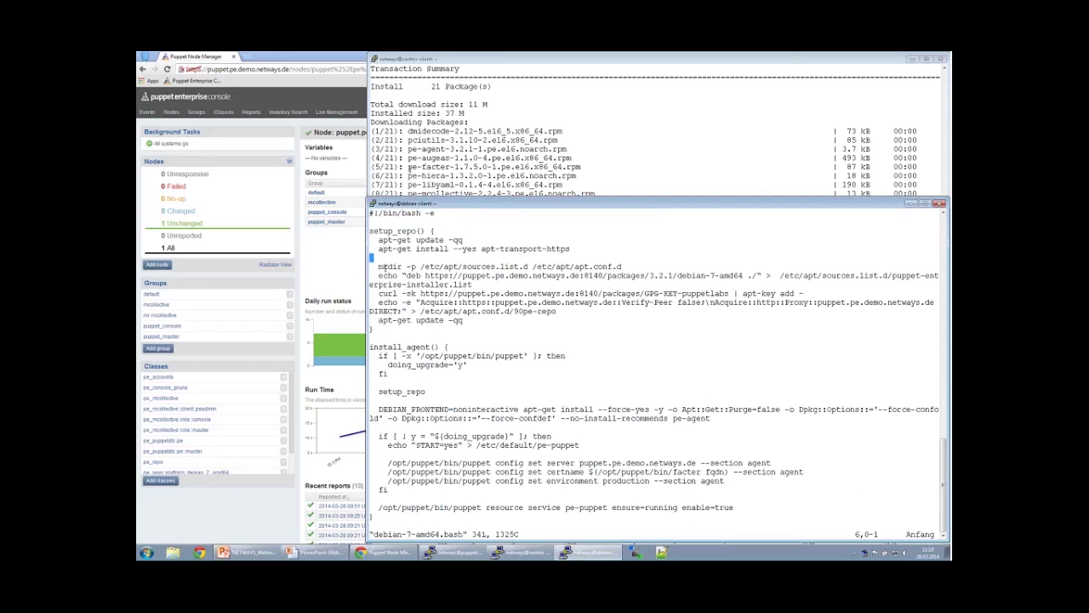
pyautogui.moveTo(378, 266); pyautogui.dragTo(538, 323)
pyautogui.click(538, 322)
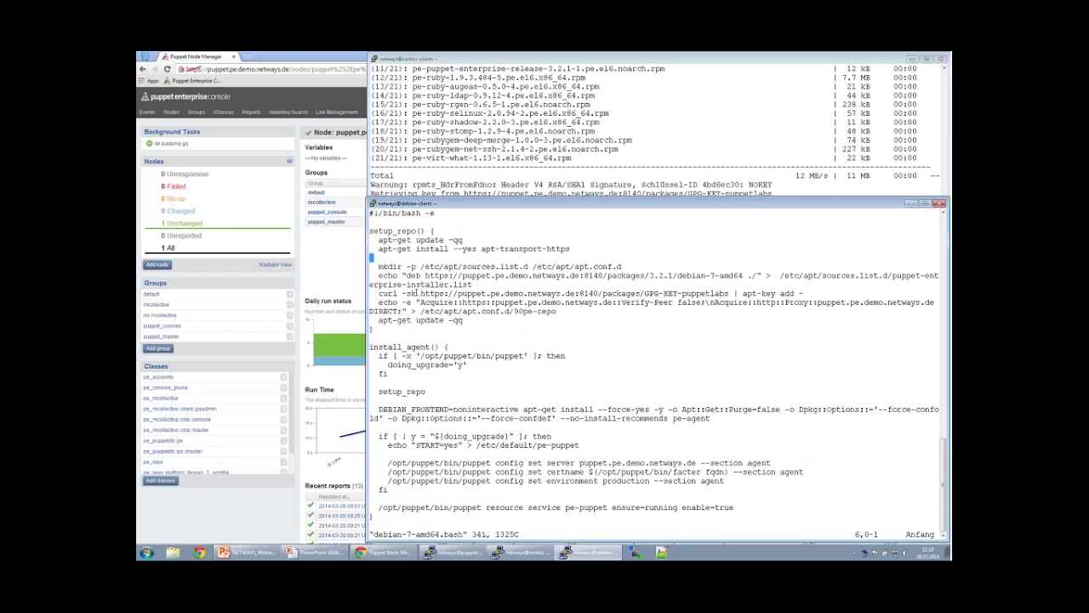
pyautogui.moveTo(411, 293); pyautogui.dragTo(803, 294)
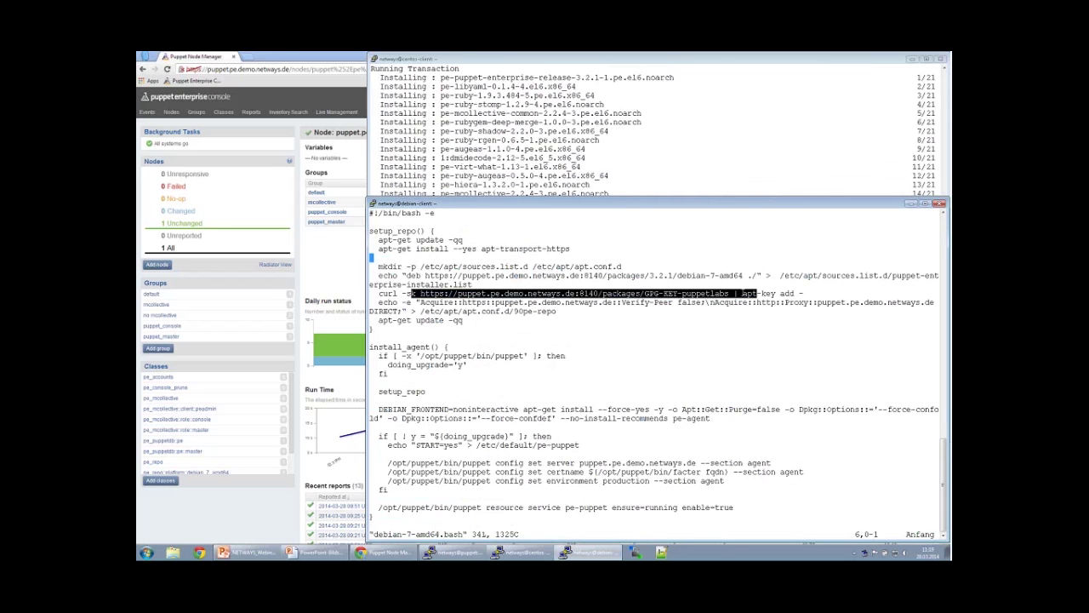
pyautogui.click(803, 293)
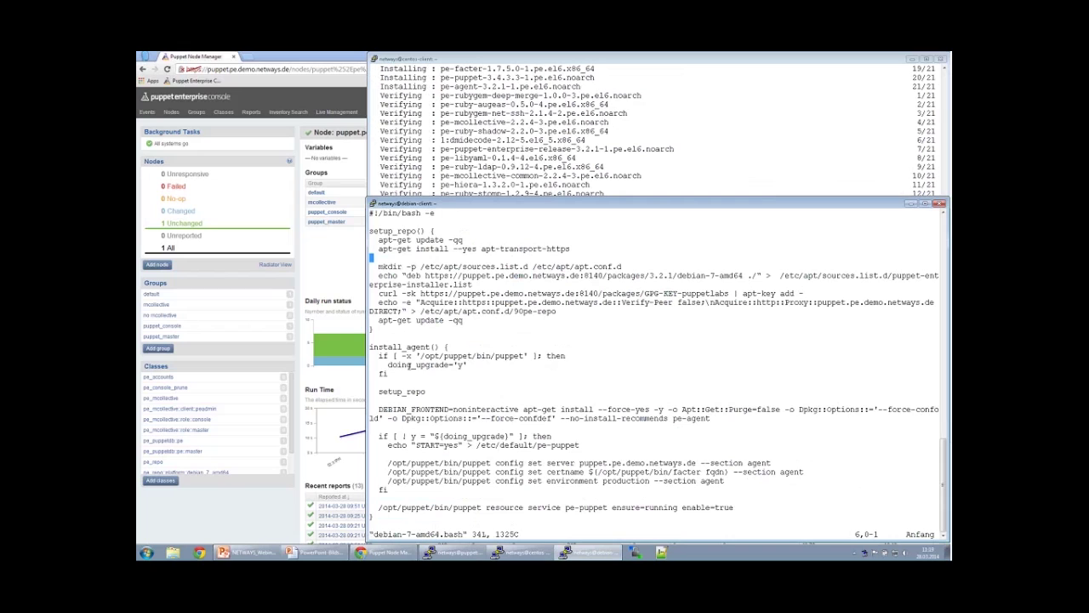
pyautogui.moveTo(411, 409); pyautogui.dragTo(711, 418)
pyautogui.moveTo(710, 417); pyautogui.dragTo(756, 423)
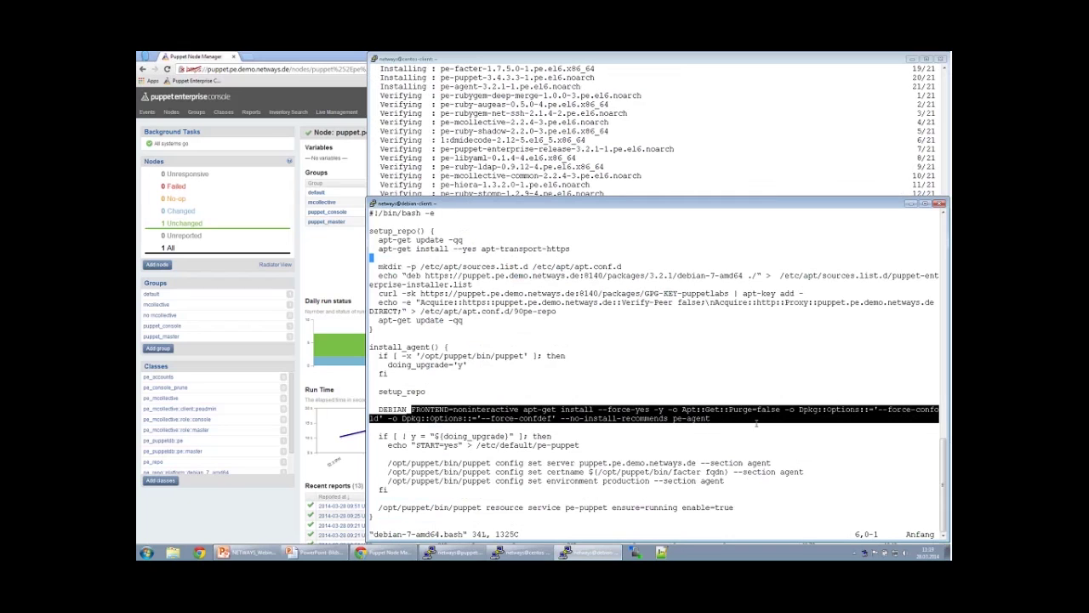
pyautogui.doubleClick(691, 418)
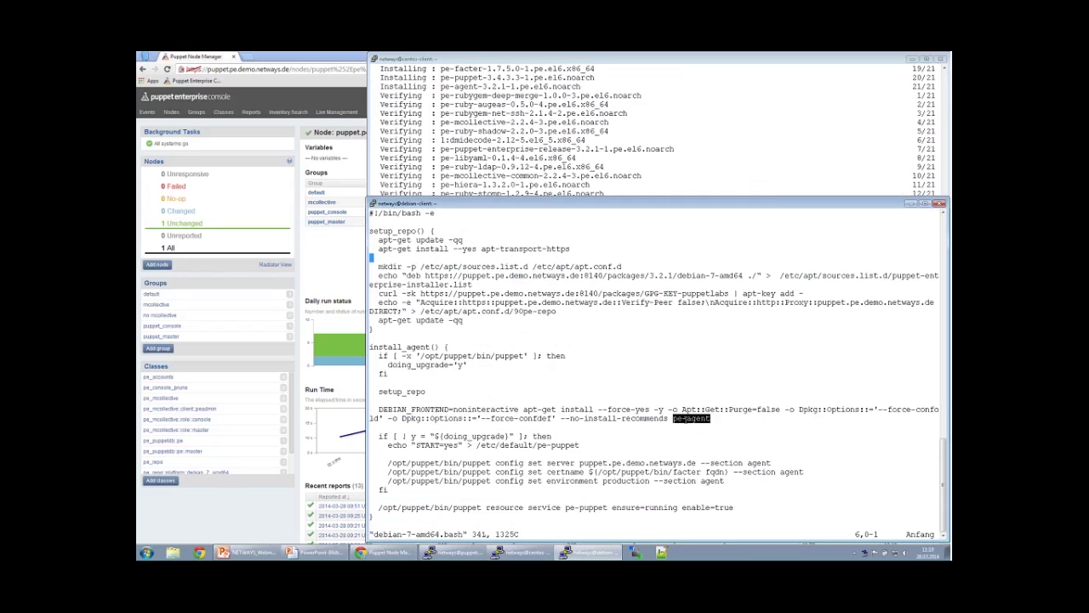
pyautogui.moveTo(369, 462); pyautogui.dragTo(724, 481)
pyautogui.click(724, 481)
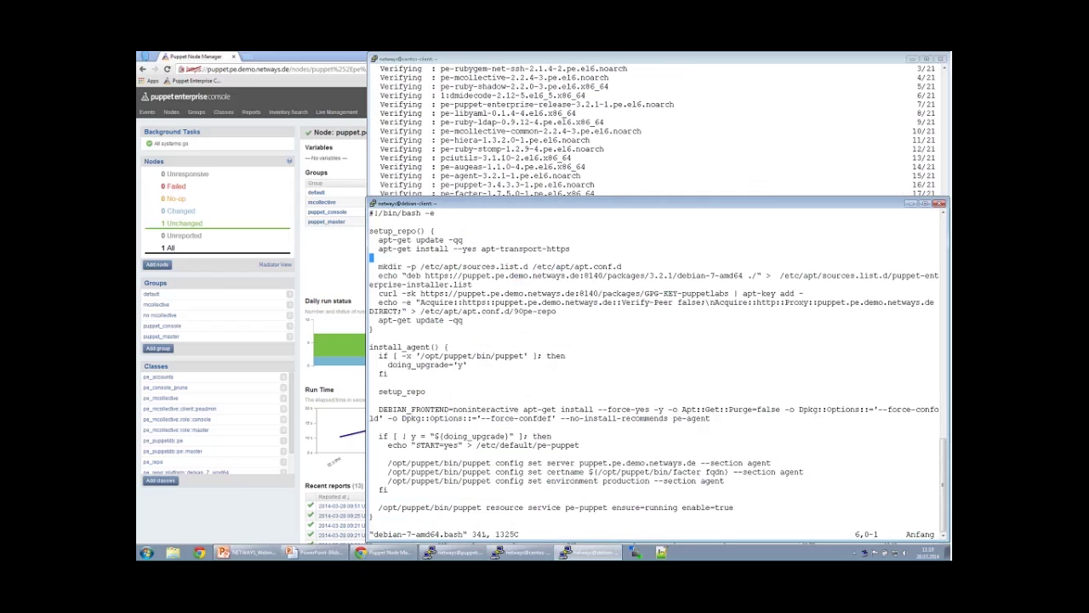
pyautogui.write(':q')
pyautogui.press('Return')
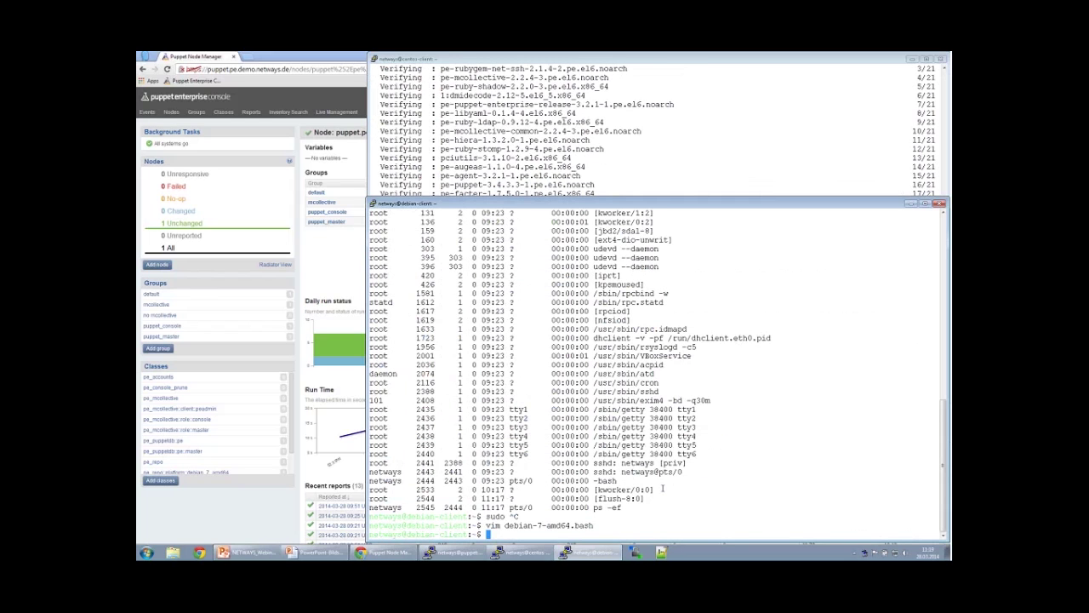
# Run sudo bash debian-7-amd64.bash on the debian-client, check the centos-client output, then return to the console.
pyautogui.write('sudo ')
pyautogui.write('ap')
pyautogui.press('BackSpace')
pyautogui.press('BackSpace')
pyautogui.write('bash d')
pyautogui.press('Tab')
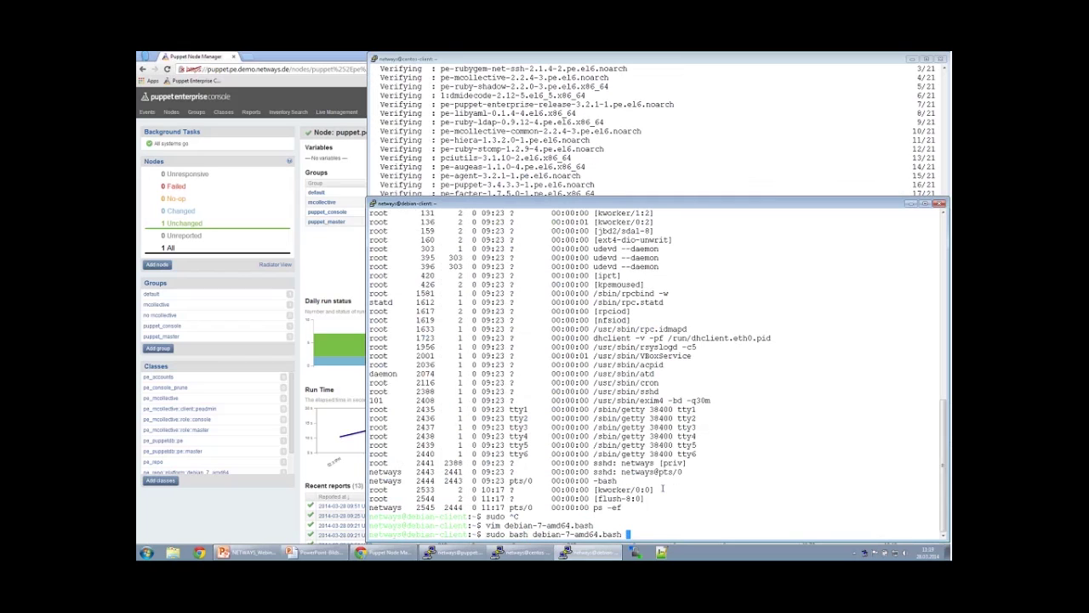
pyautogui.press('Return')
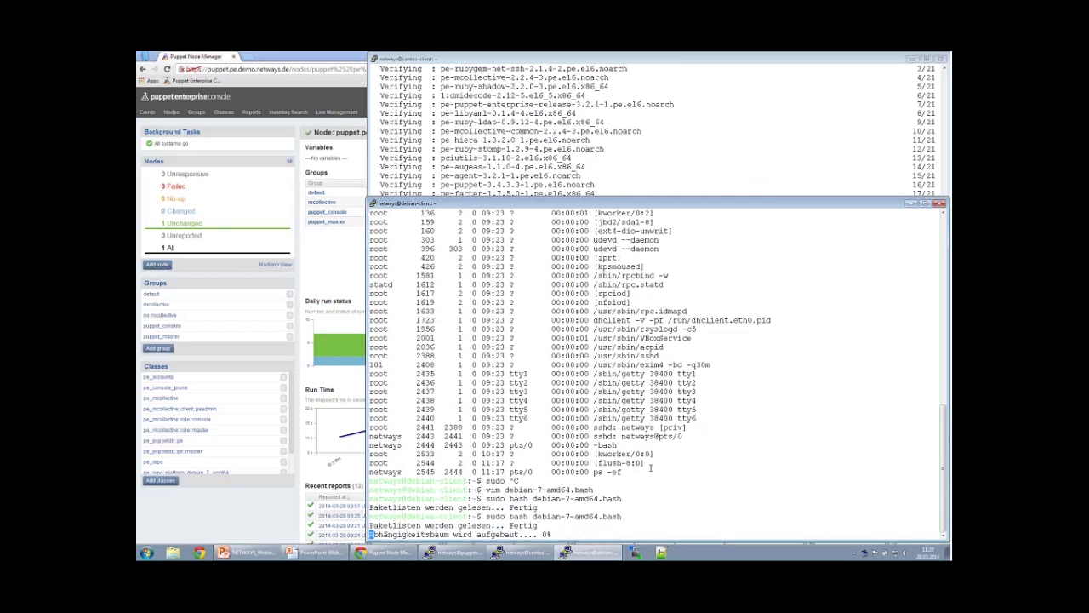
pyautogui.click(565, 121)
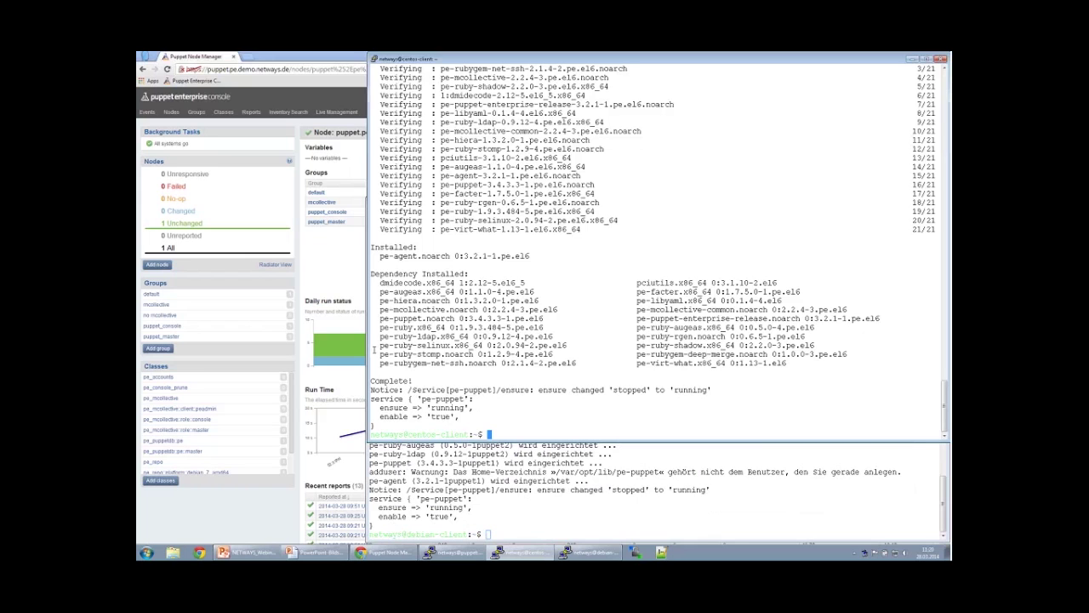
pyautogui.click(333, 280)
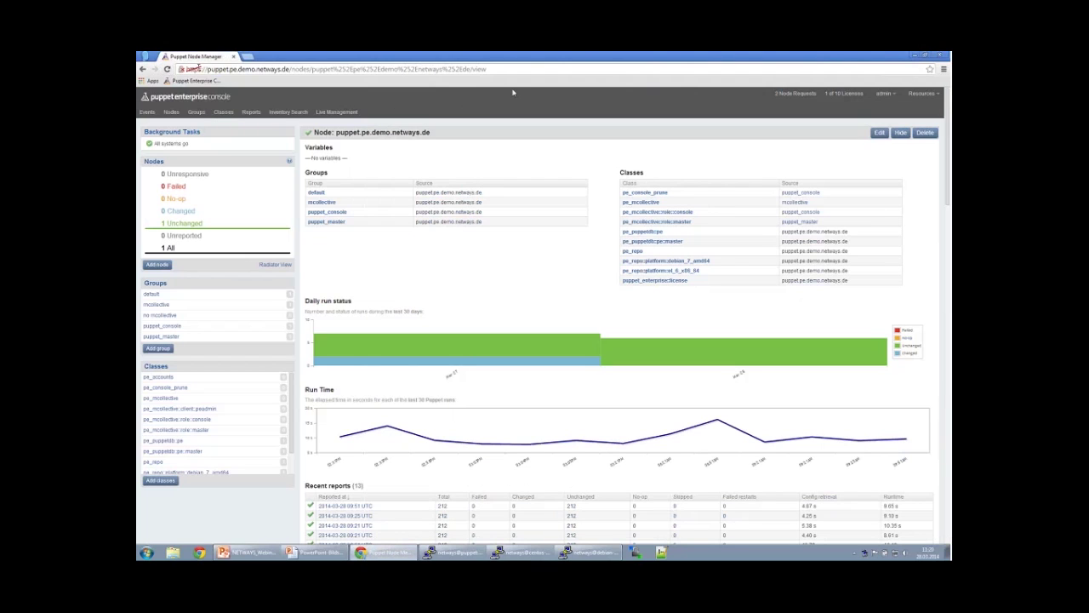
# Accept the pending node requests from centos-client and debian-client.
pyautogui.click(787, 96)
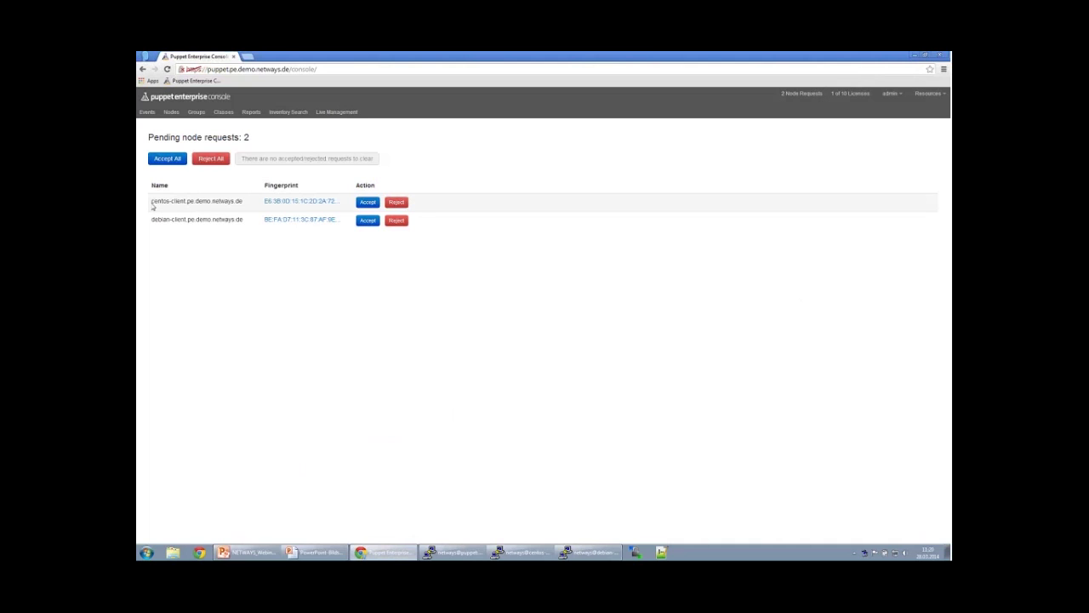
pyautogui.moveTo(152, 202); pyautogui.dragTo(179, 220)
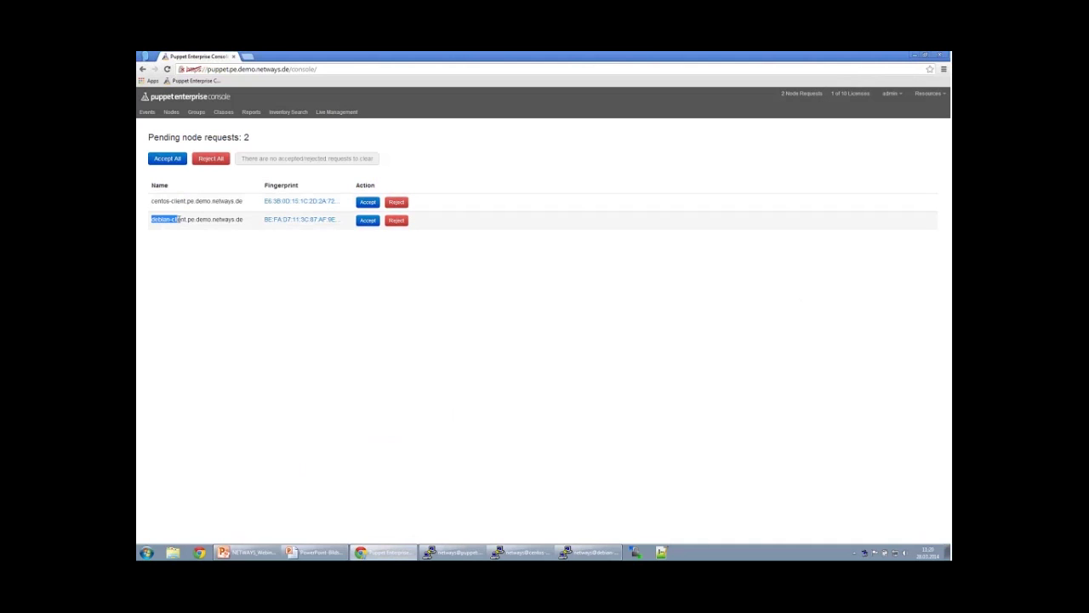
pyautogui.click(179, 219)
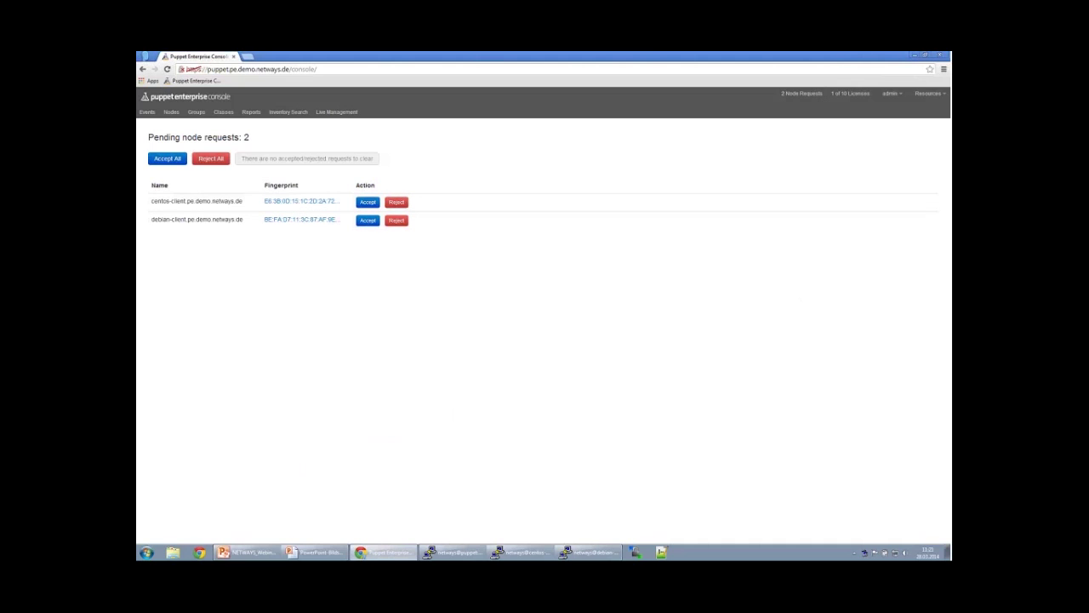
pyautogui.click(368, 202)
pyautogui.click(368, 221)
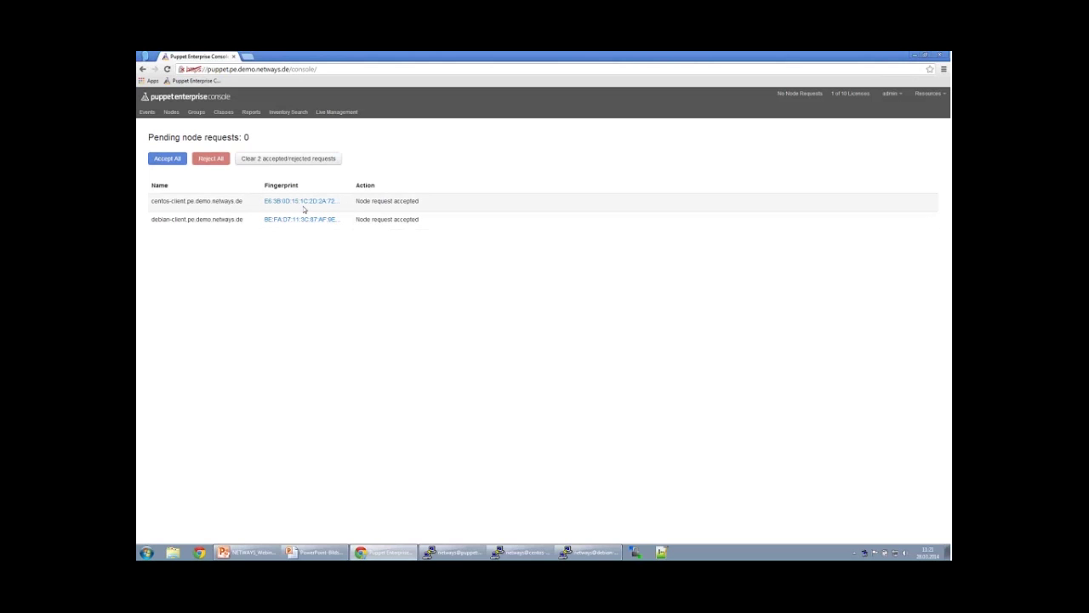
# Restore both client terminals, snapping the centos terminal to the left half.
pyautogui.click(522, 552)
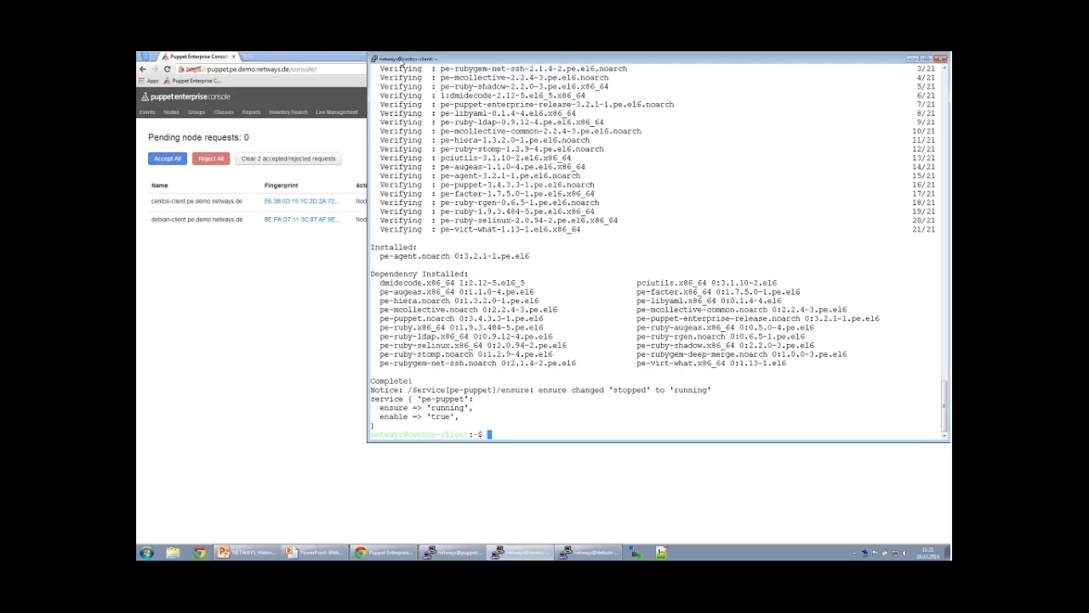
pyautogui.press('super+Left')
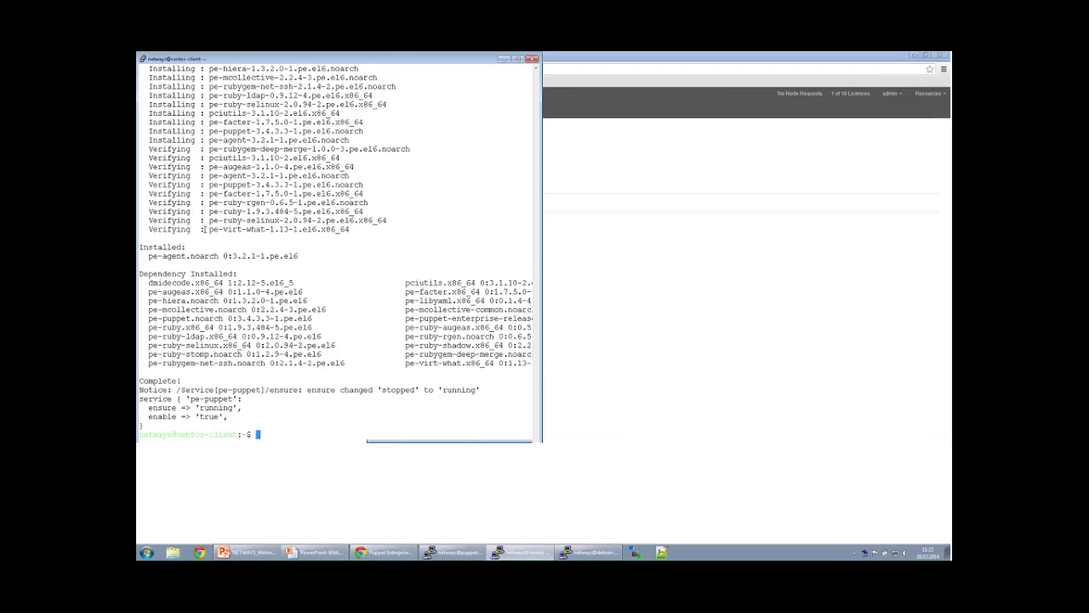
pyautogui.click(588, 551)
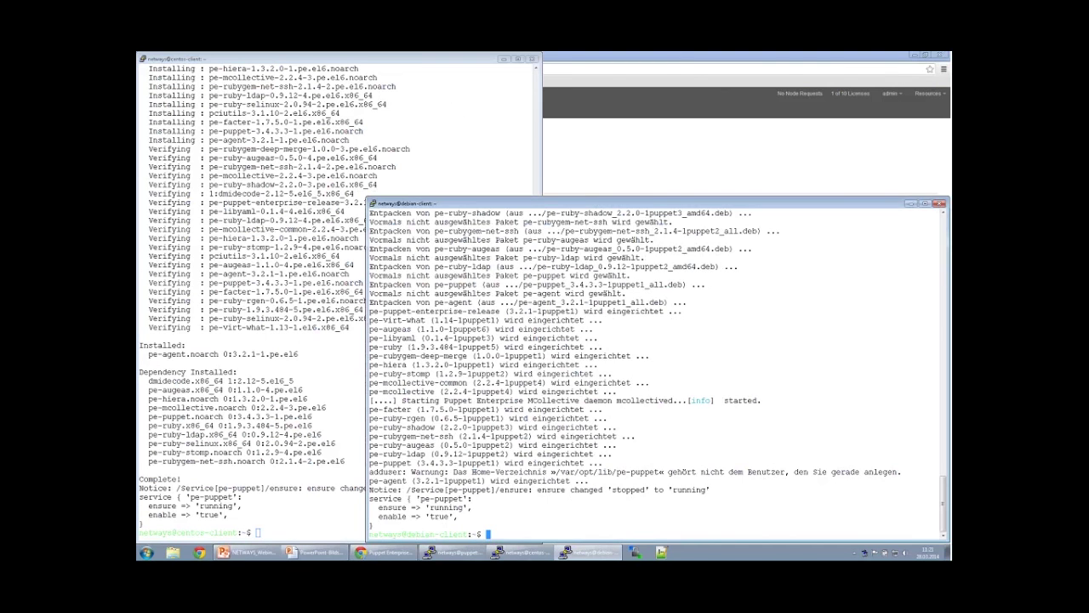
# Snap the debian terminal right and run sudo puppet agent -t on the debian client.
pyautogui.press('super+Right')
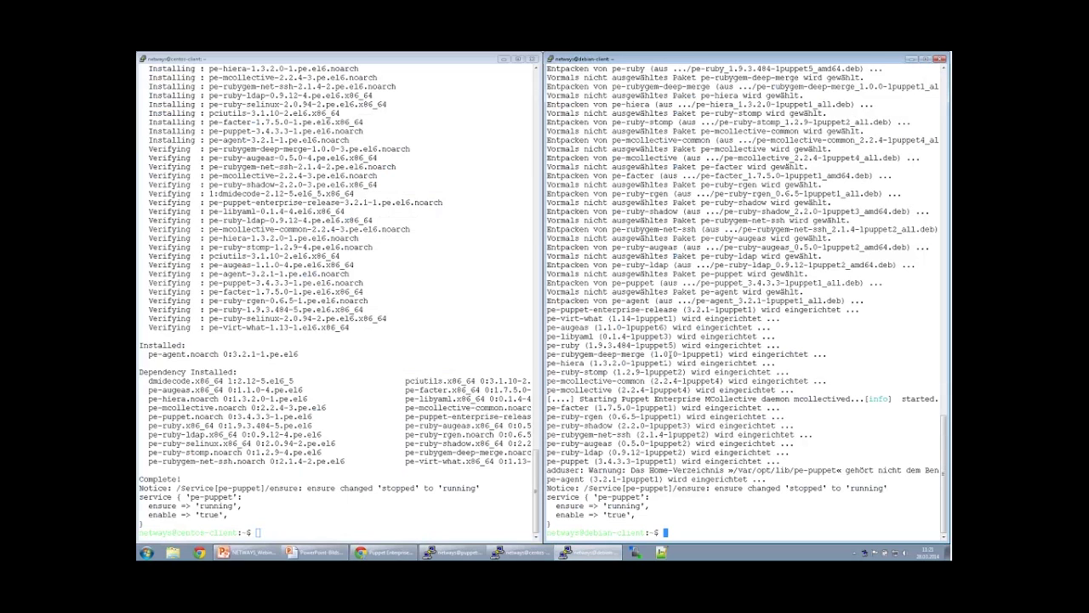
pyautogui.write('sudo a')
pyautogui.write('uppet agent -t')
pyautogui.moveTo(663, 533); pyautogui.dragTo(749, 534)
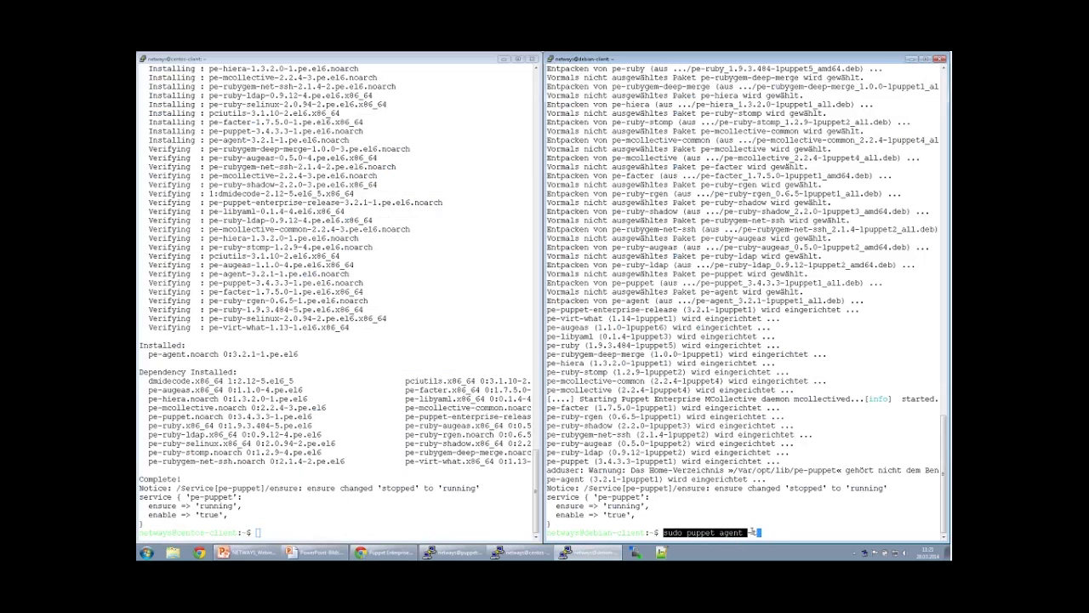
pyautogui.click(751, 532)
pyautogui.write('-t')
pyautogui.press('Return')
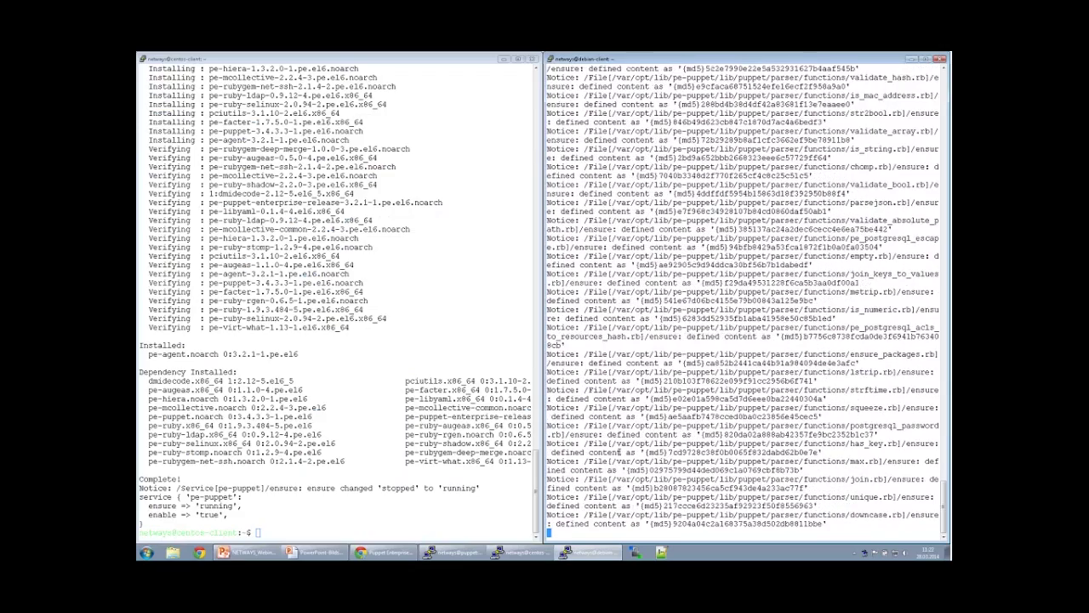
# Run sudo puppet agent -t on the centos client, then go back to the Puppet console.
pyautogui.click(468, 438)
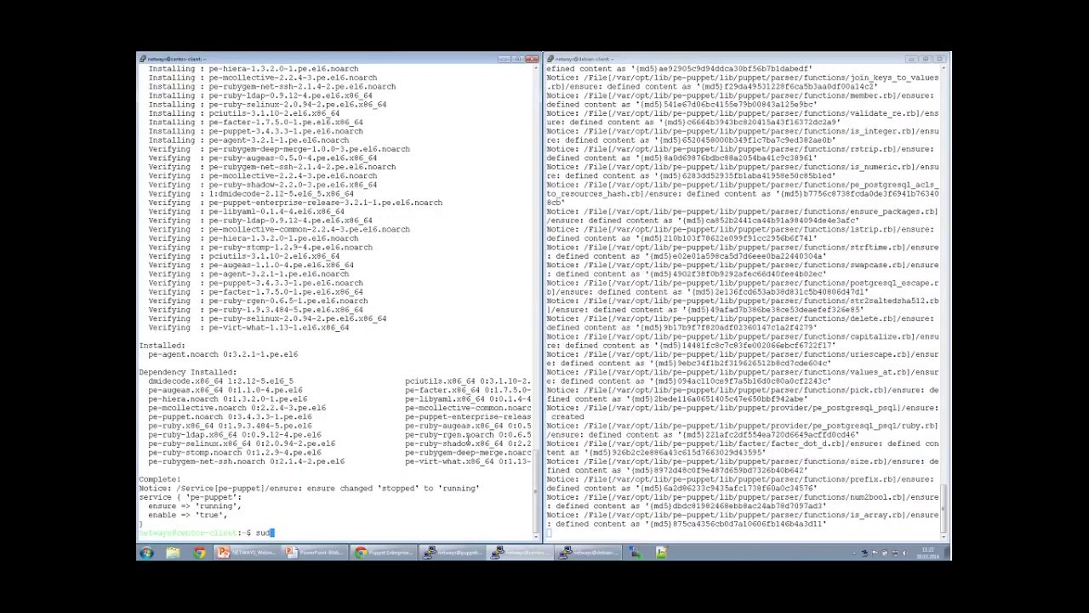
pyautogui.write('sudo pu')
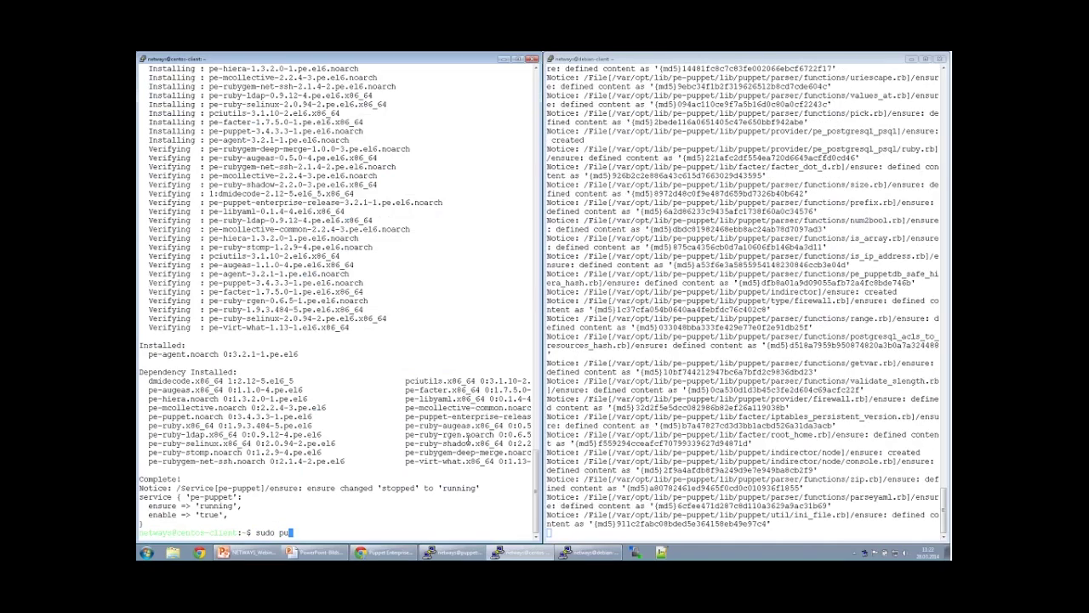
pyautogui.write('ppet agent -t')
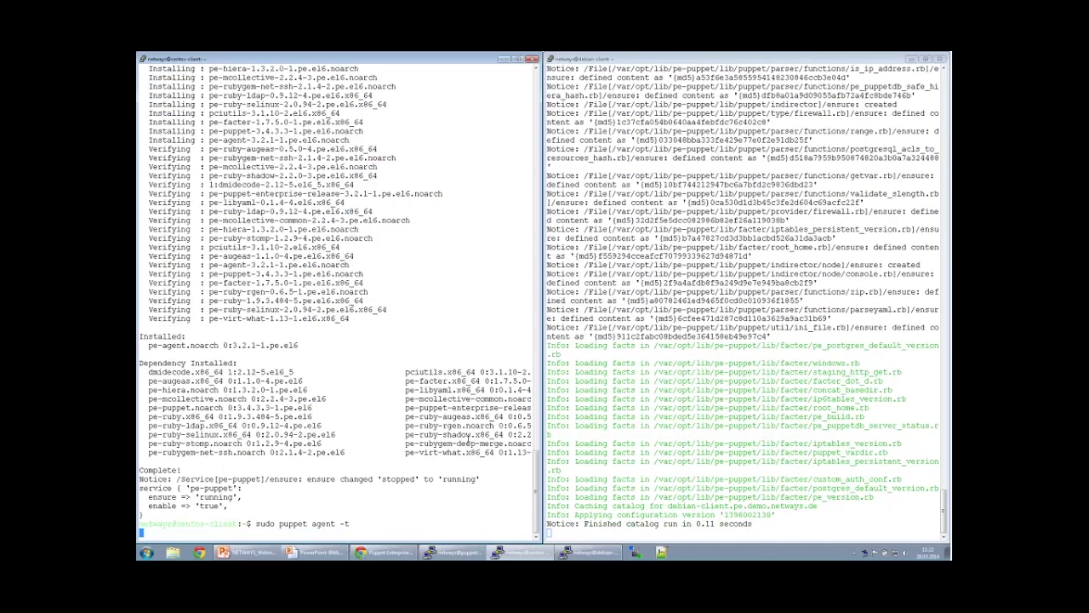
pyautogui.press('Return')
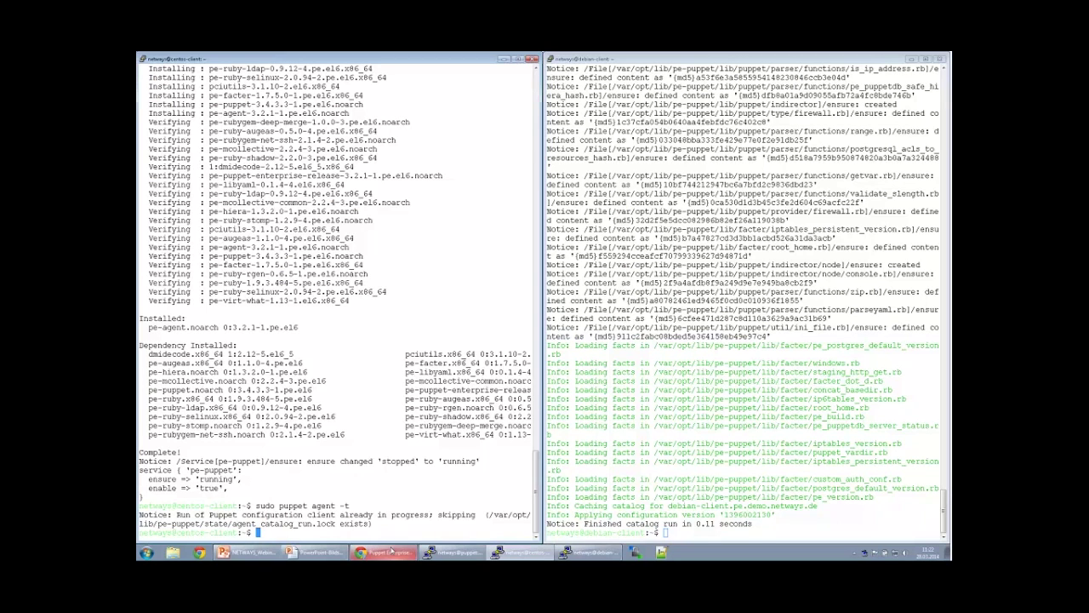
pyautogui.click(385, 552)
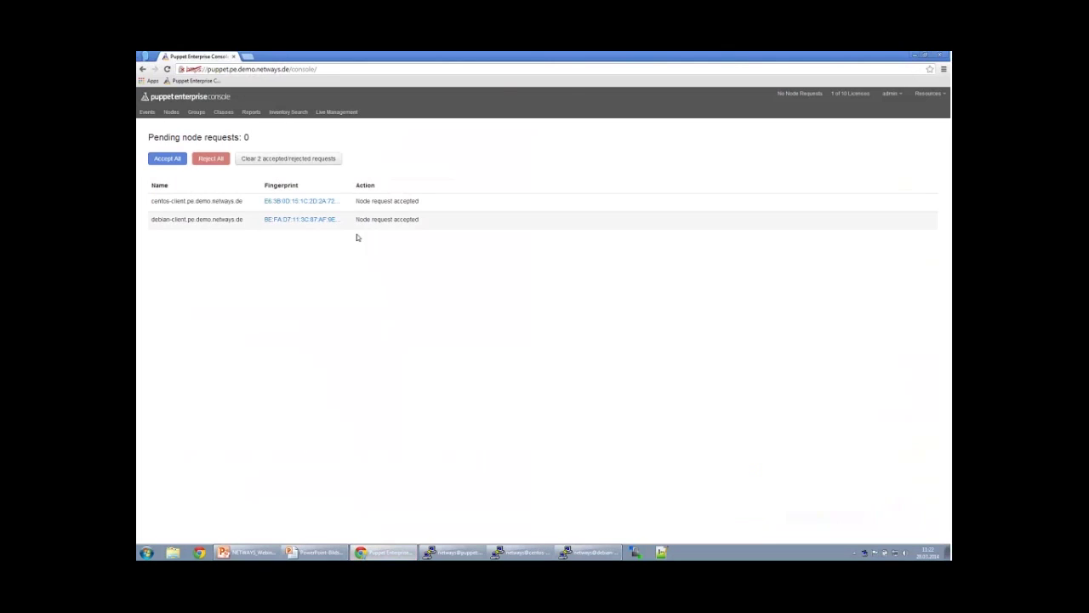
# Open the centos-client.pe.demo.netways.de node's details from the Nodes list.
pyautogui.click(171, 113)
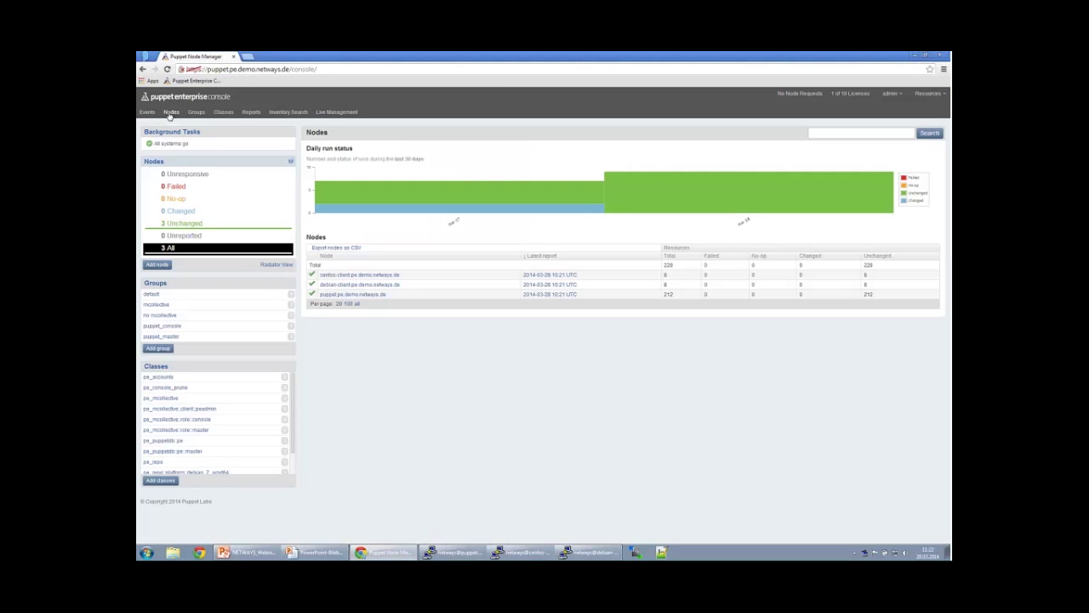
pyautogui.moveTo(415, 279); pyautogui.dragTo(410, 283)
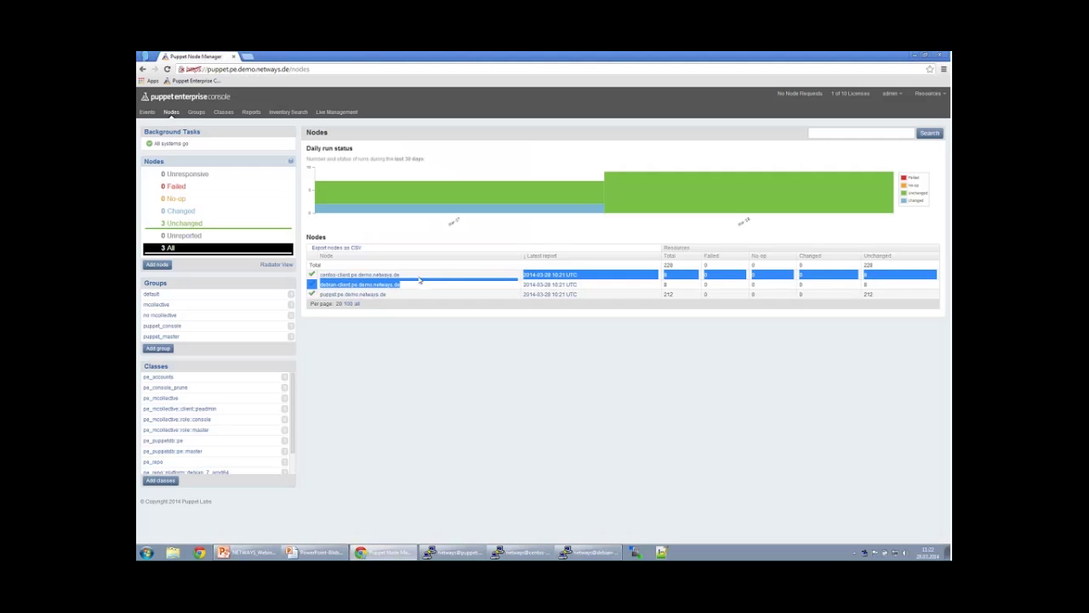
pyautogui.click(389, 278)
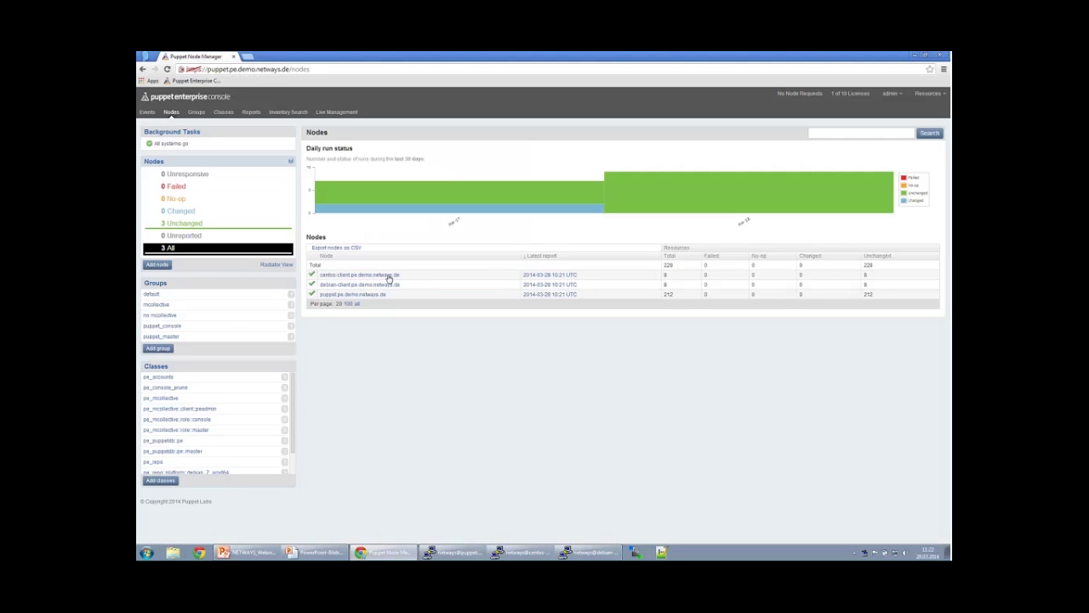
pyautogui.click(389, 278)
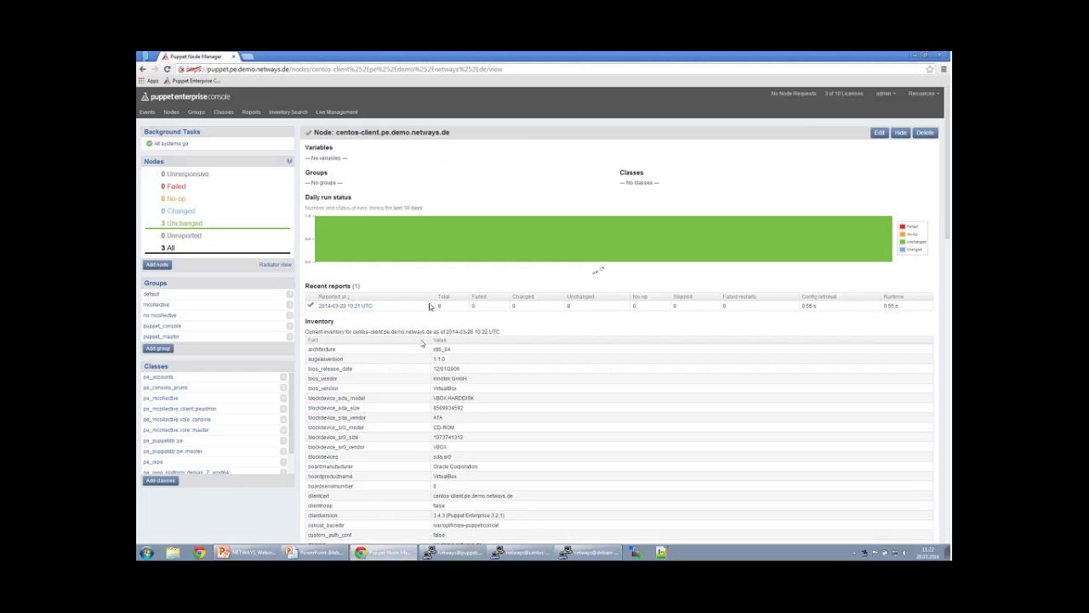
pyautogui.click(361, 312)
# Browse centos-client's inventory, list the 3 unchanged nodes, and open the mcollective group.
pyautogui.scroll(-10, 439, 380)
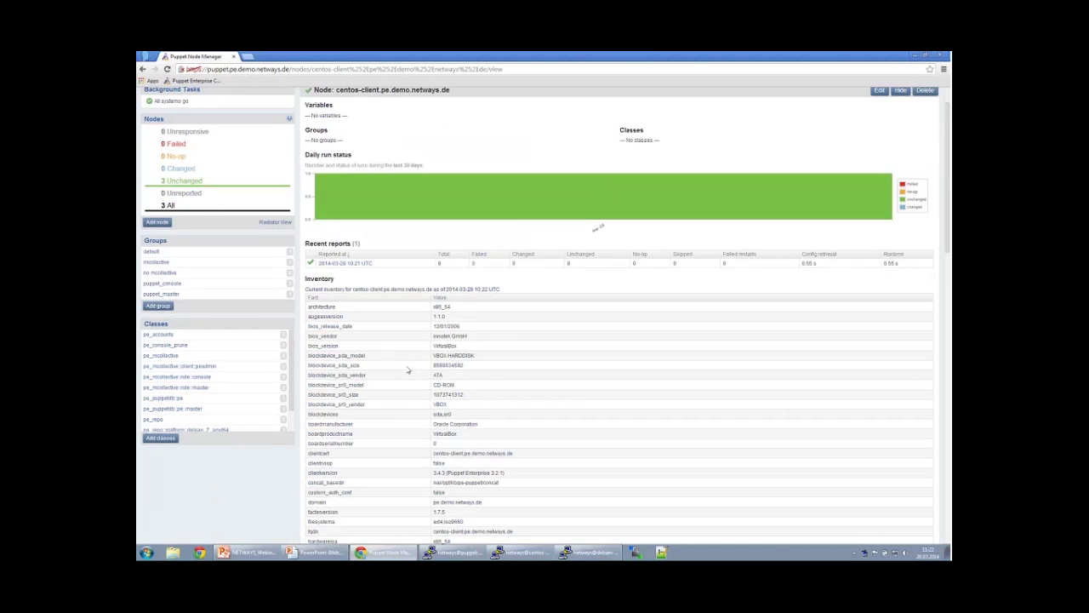
pyautogui.scroll(-1, 438, 380)
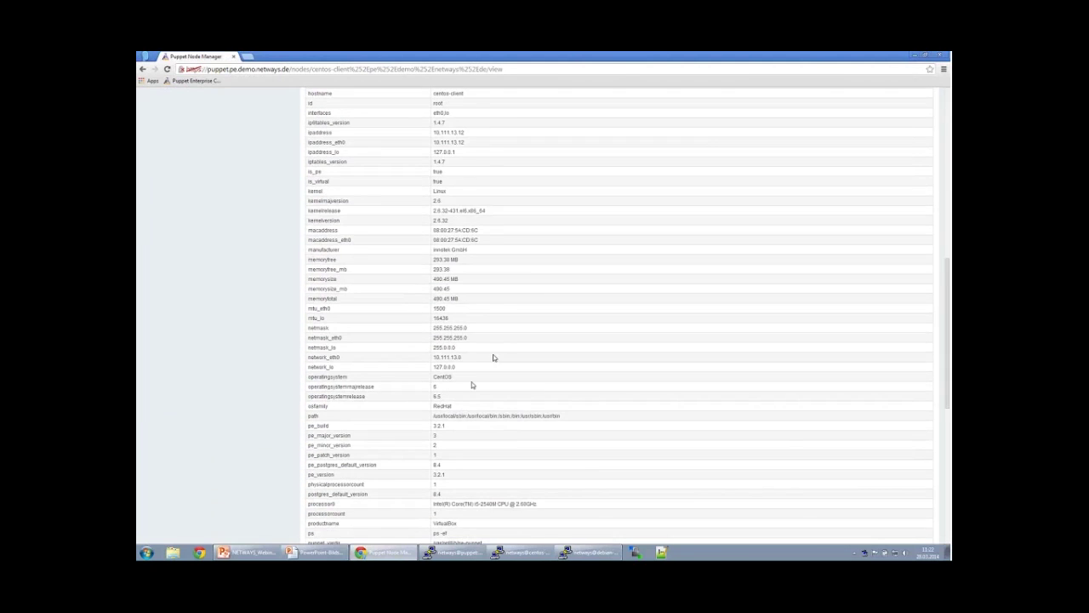
pyautogui.scroll(1, 469, 382)
pyautogui.moveTo(308, 477); pyautogui.dragTo(358, 479)
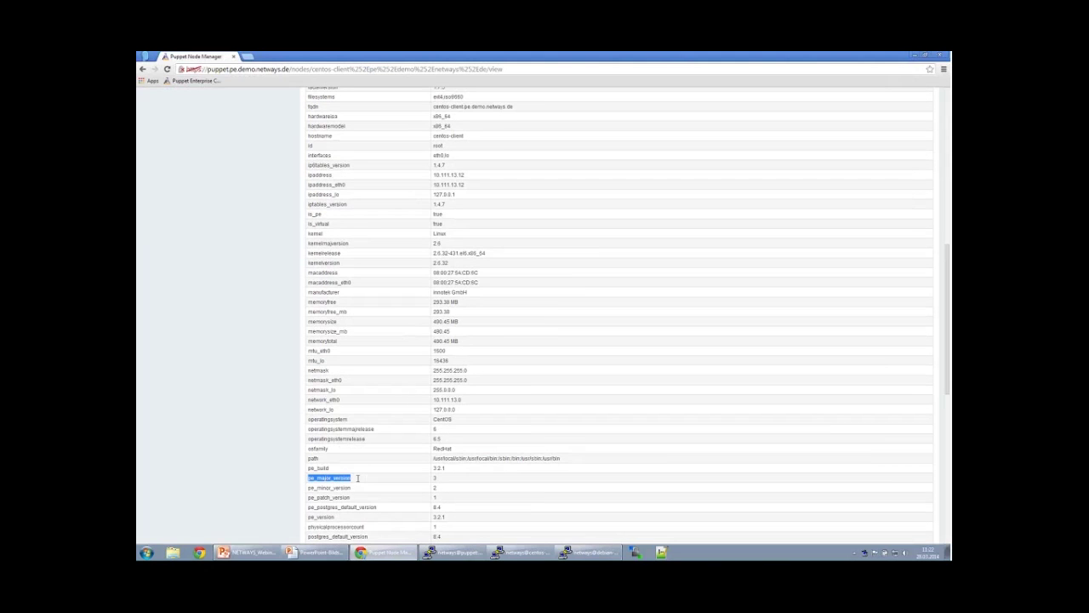
pyautogui.click(359, 482)
pyautogui.scroll(-3, 369, 463)
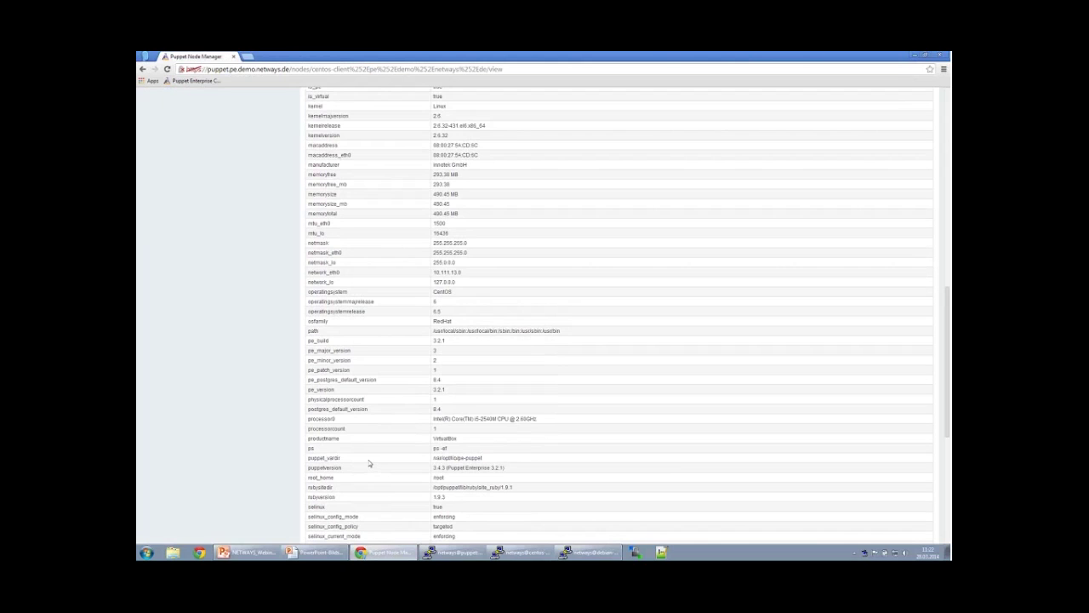
pyautogui.scroll(-3, 369, 464)
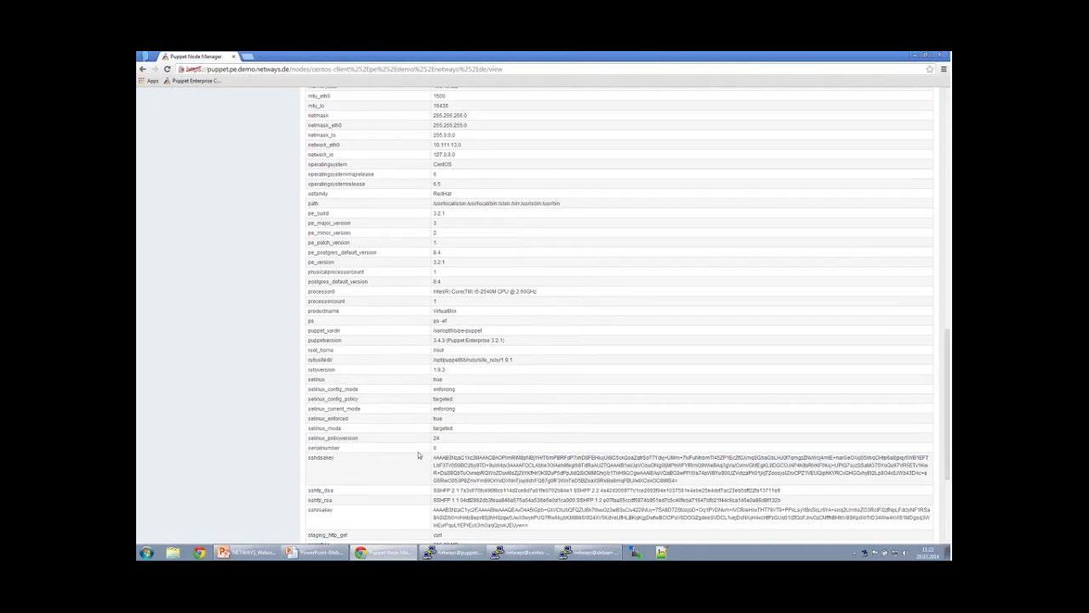
pyautogui.scroll(-1, 418, 453)
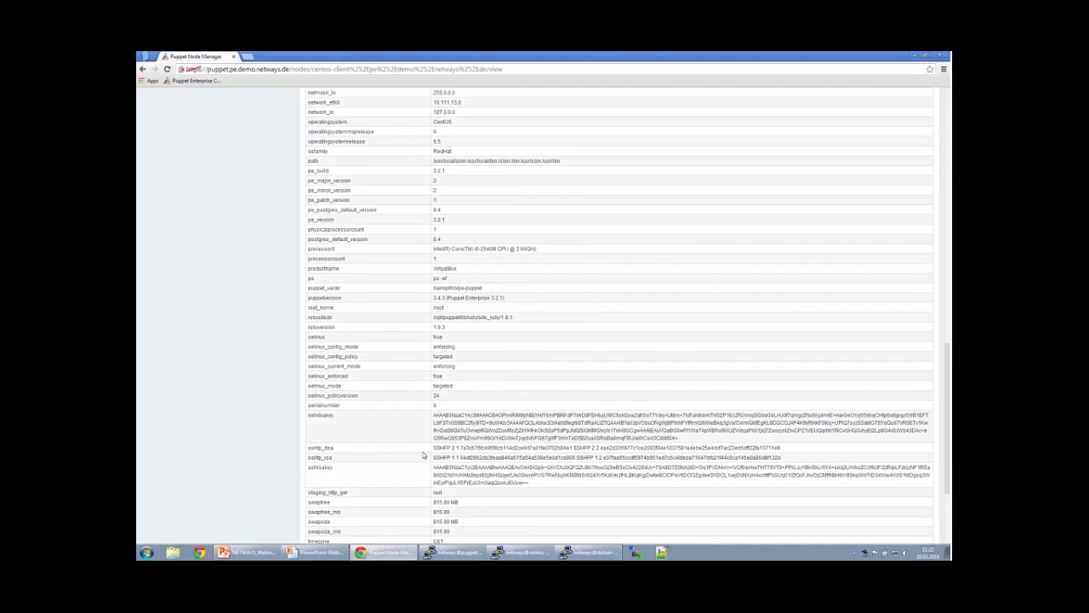
pyautogui.scroll(-5, 423, 456)
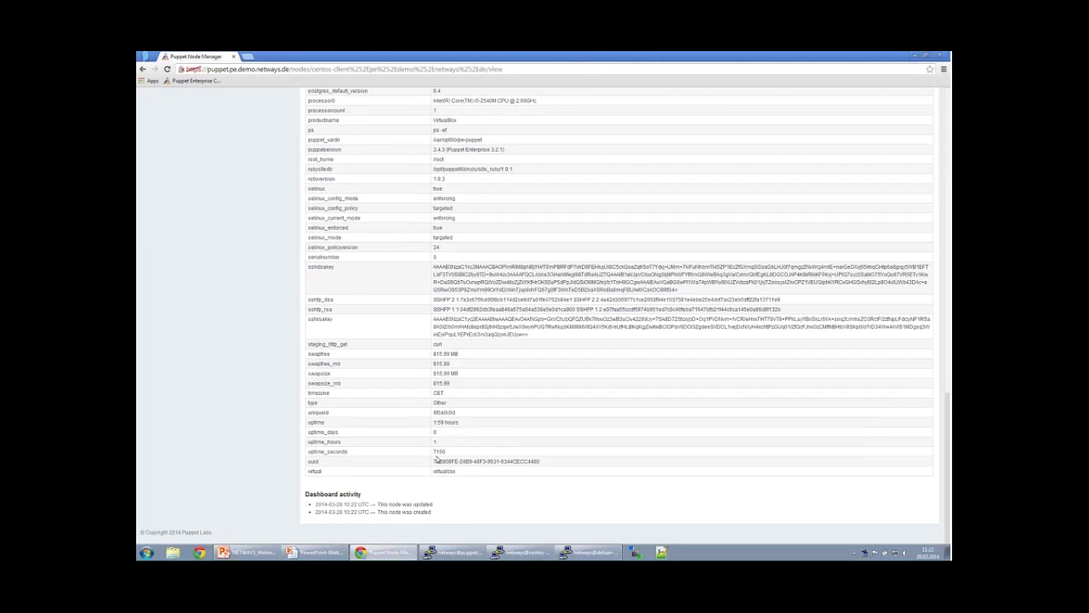
pyautogui.scroll(3, 432, 459)
pyautogui.scroll(20, 409, 425)
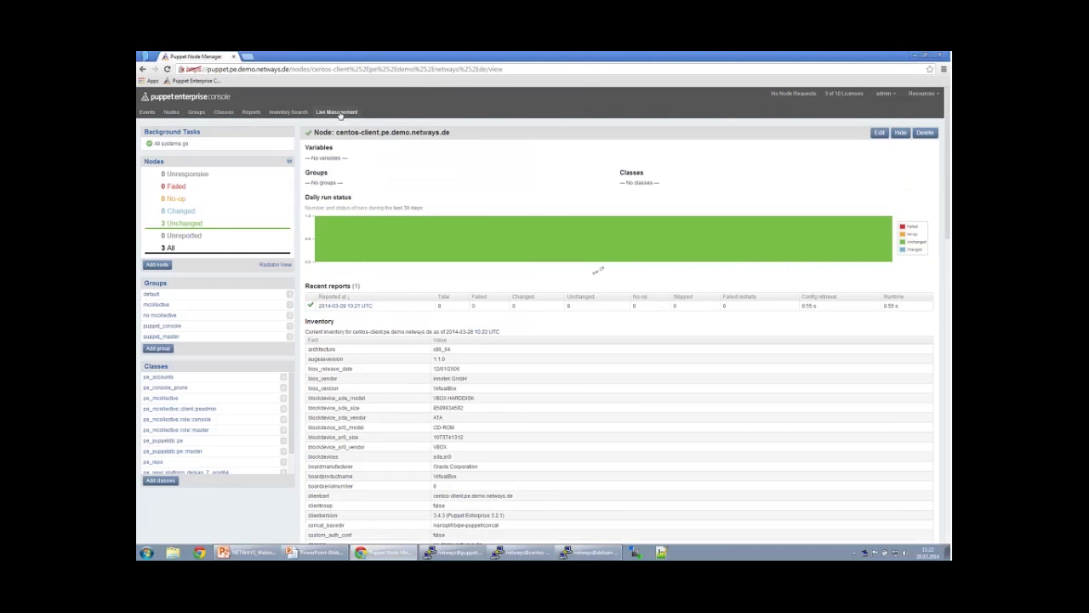
pyautogui.click(184, 226)
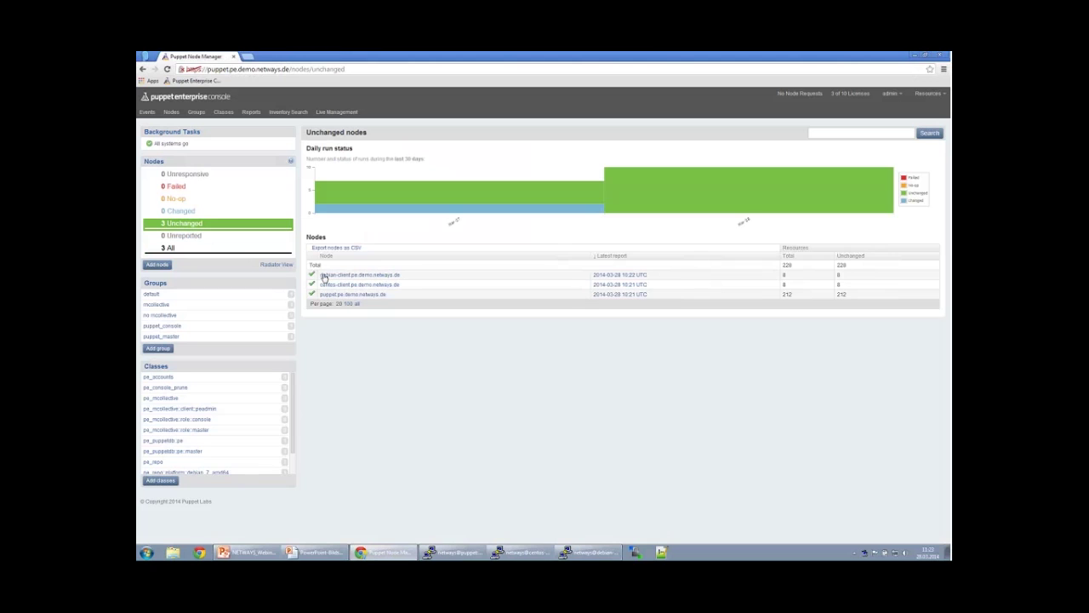
pyautogui.click(157, 305)
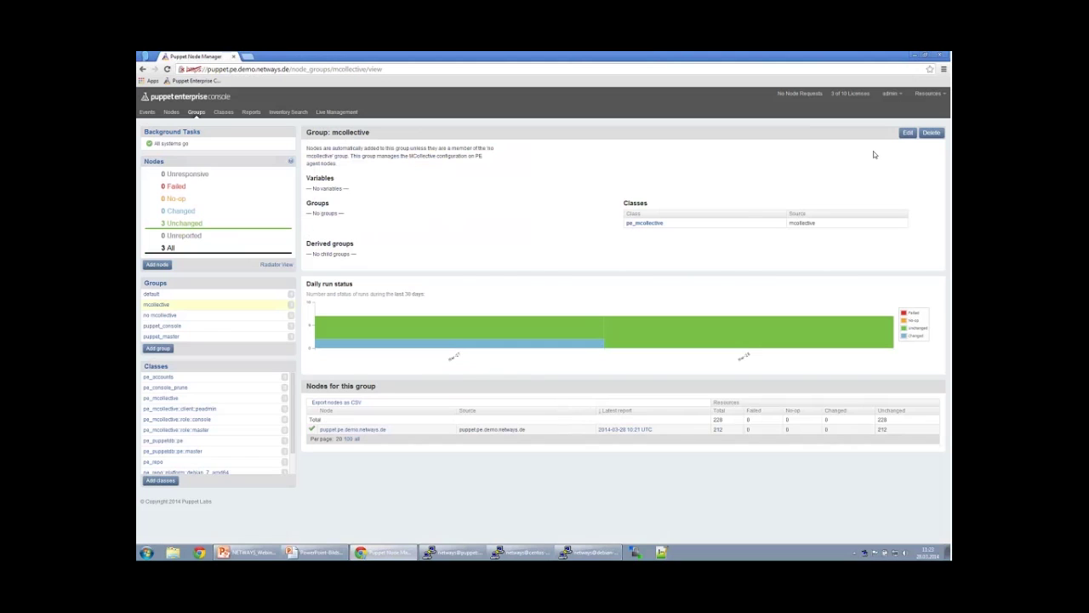
# Add debian-client.pe.demo.netways.de and centos-client.pe.demo.netways.de to the mcollective group and update it.
pyautogui.click(906, 139)
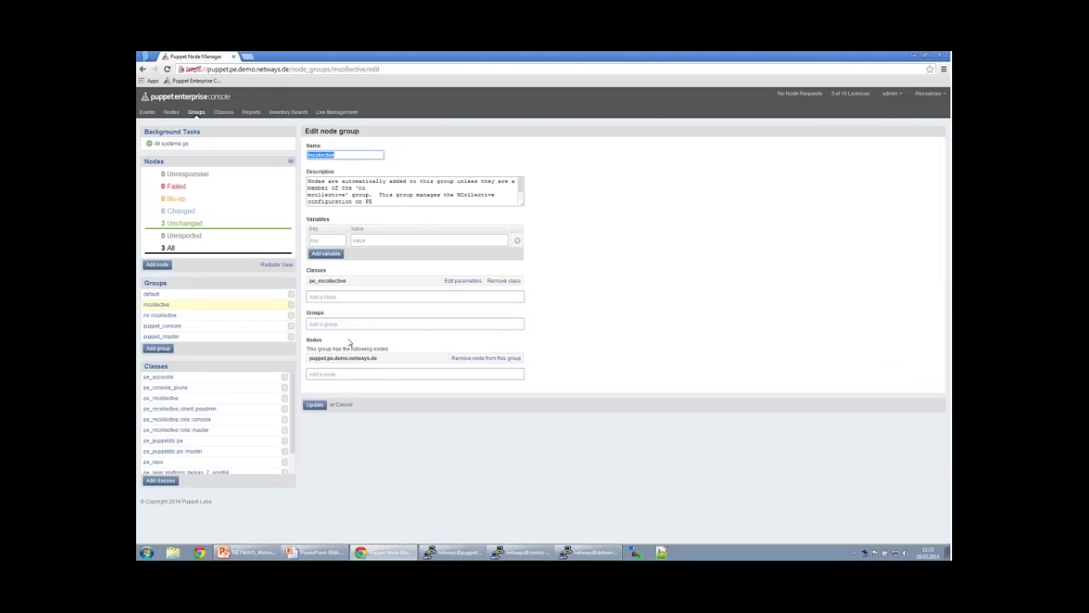
pyautogui.click(334, 374)
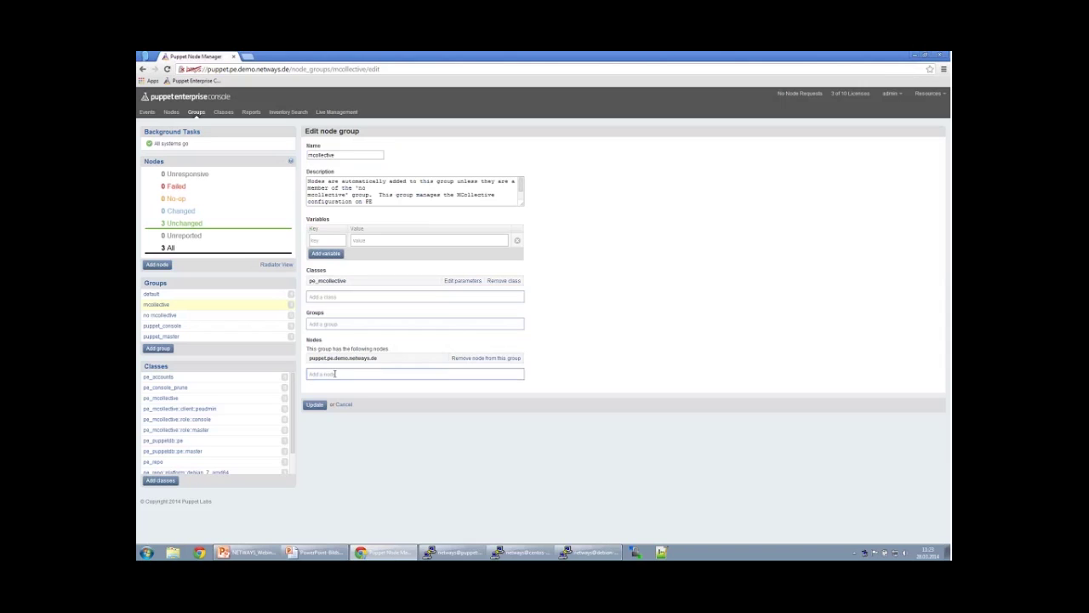
pyautogui.write('deb')
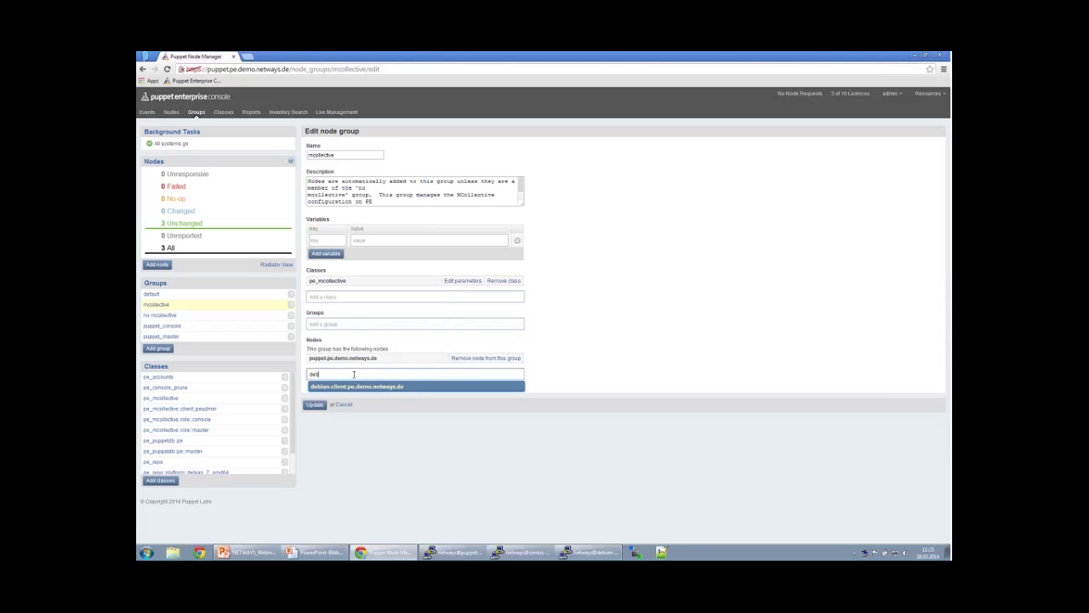
pyautogui.click(345, 386)
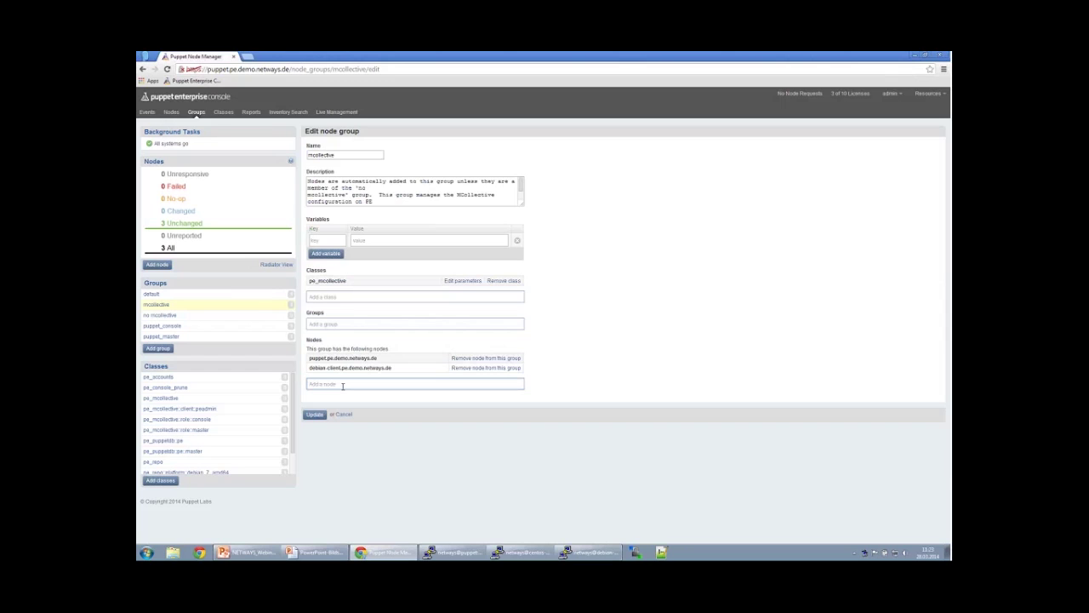
pyautogui.write('p')
pyautogui.write('entos')
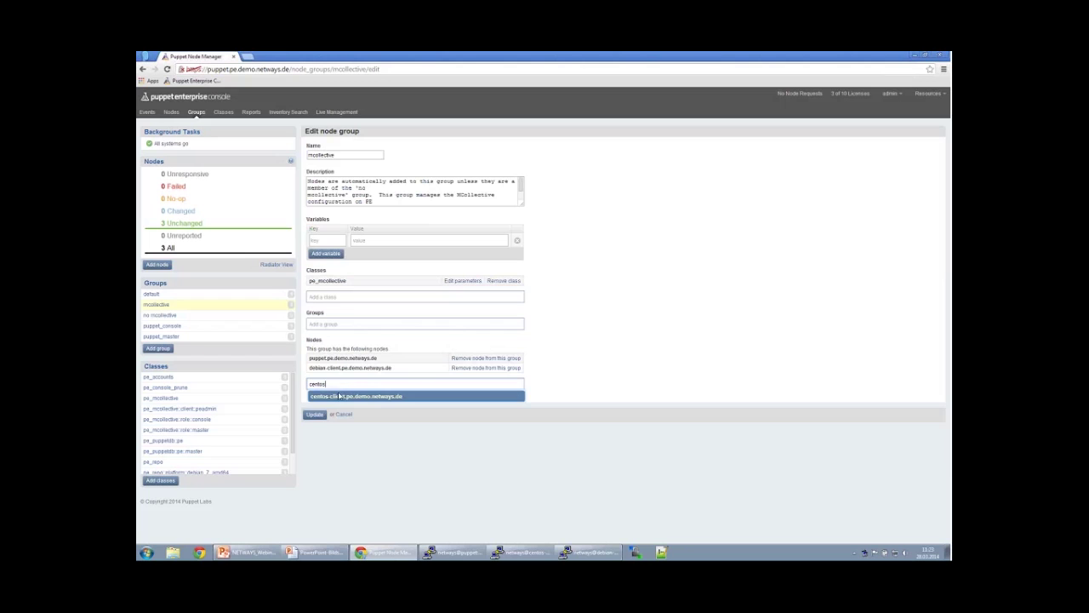
pyautogui.click(342, 395)
pyautogui.click(311, 425)
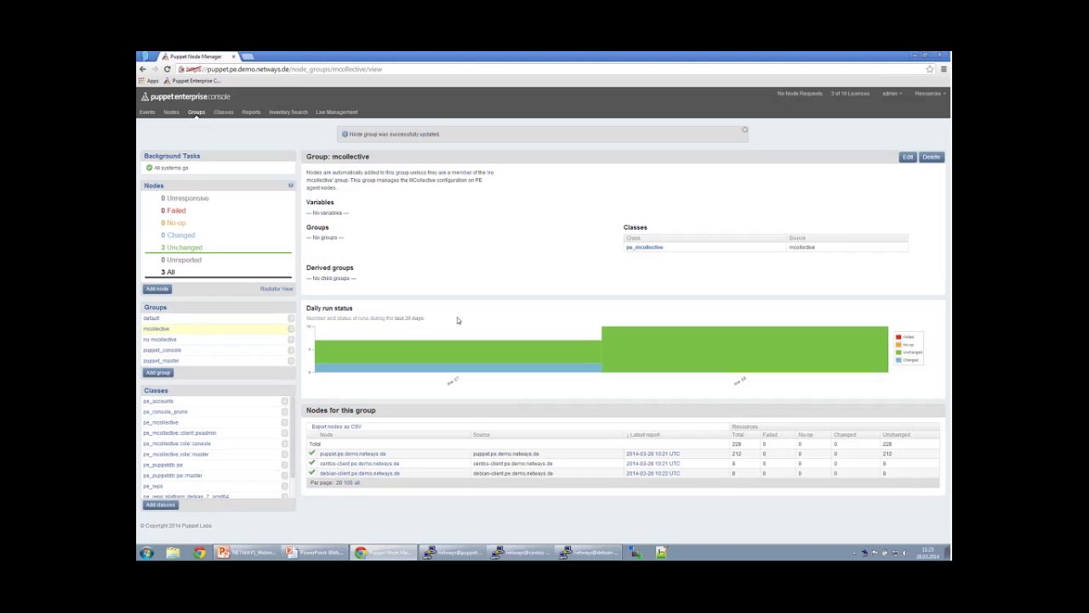
# Rerun sudo puppet agent -t on both client terminals, then return to the console.
pyautogui.click(473, 552)
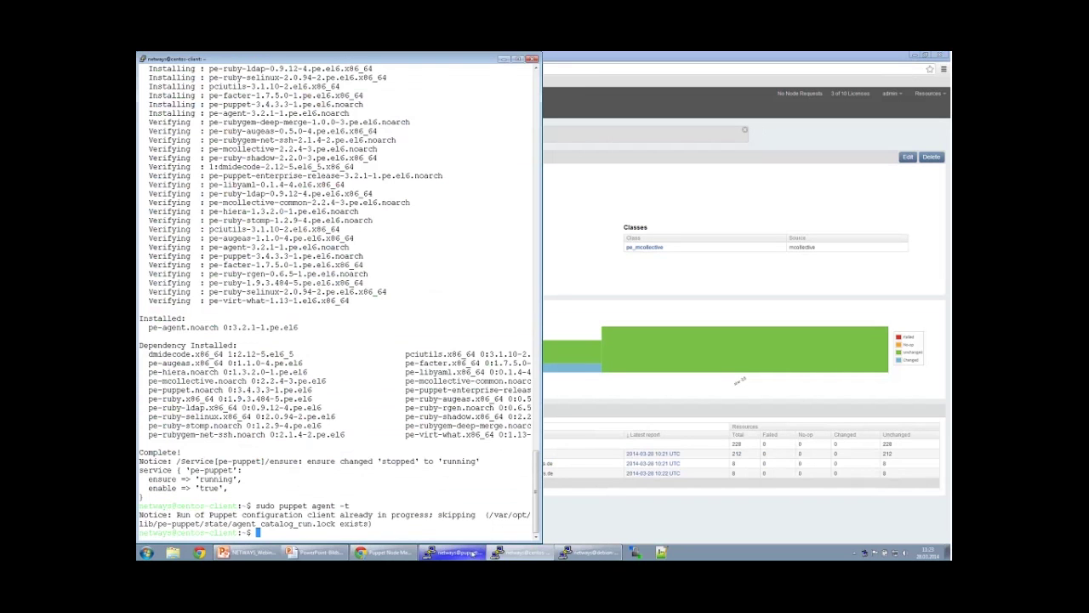
pyautogui.click(520, 552)
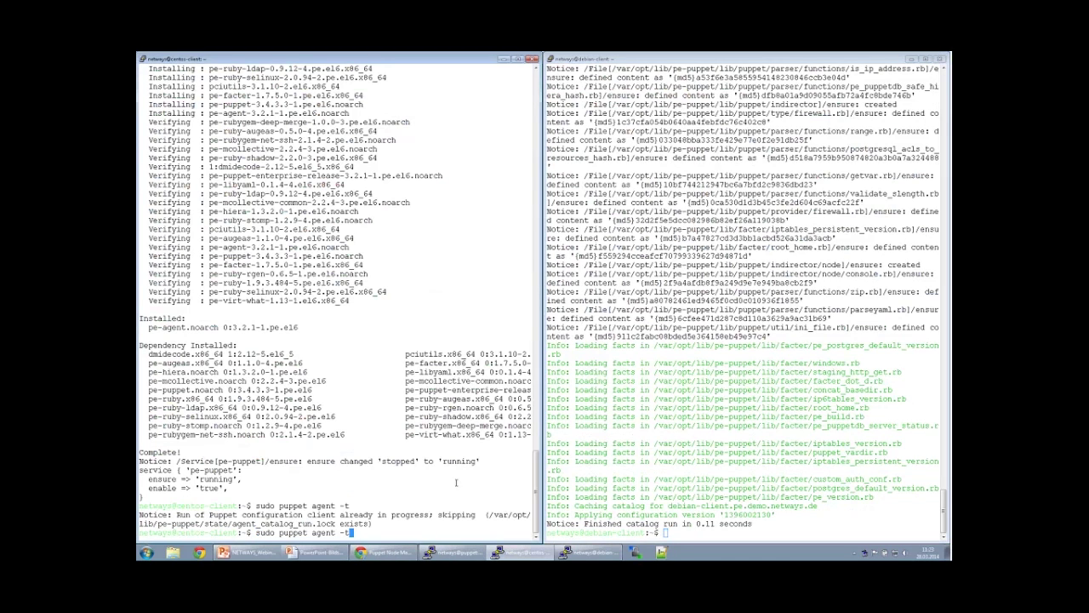
pyautogui.click(702, 471)
pyautogui.press('Up')
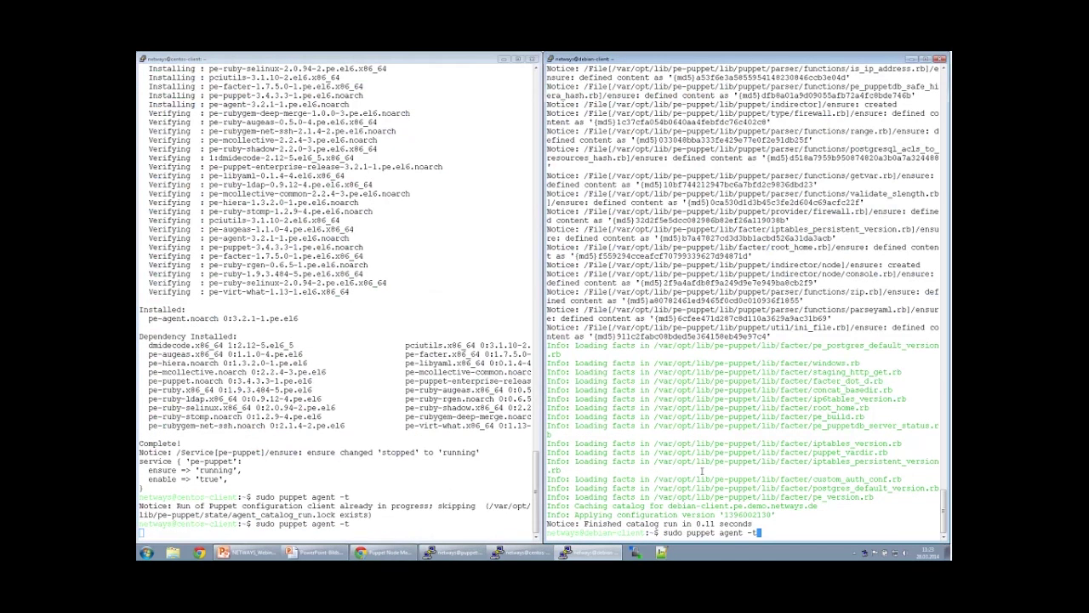
pyautogui.press('Return')
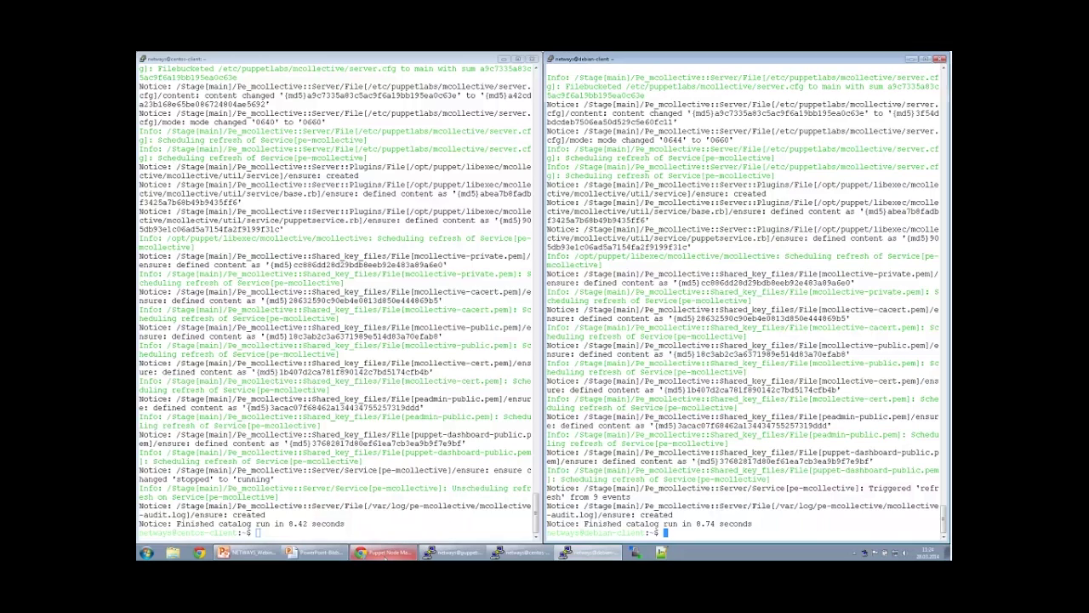
pyautogui.click(388, 553)
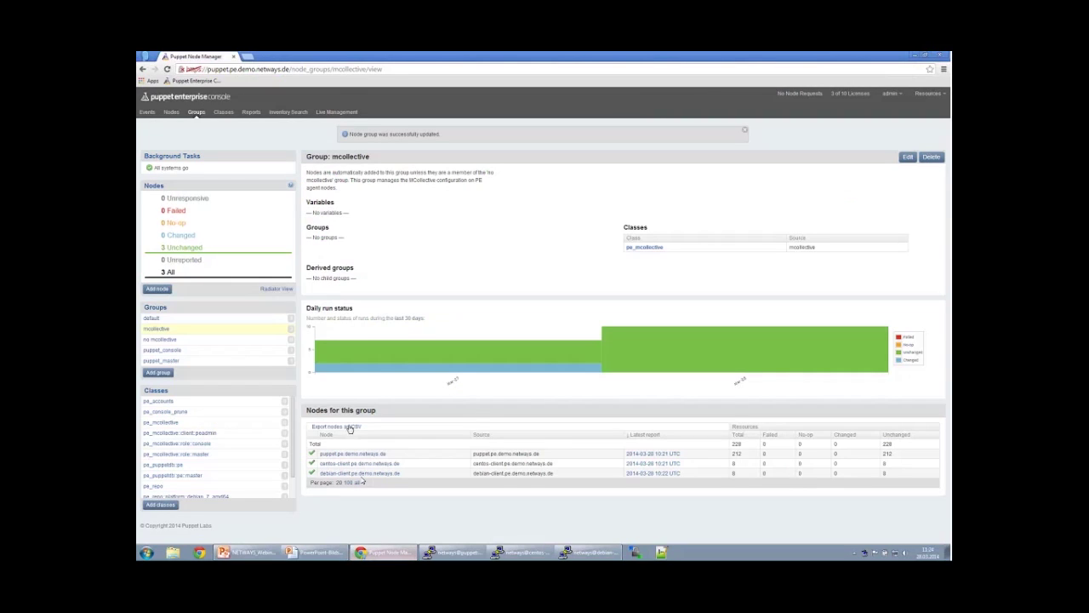
# Open debian-client.pe.demo.netways.de's most recent run report and view its Log tab.
pyautogui.click(171, 111)
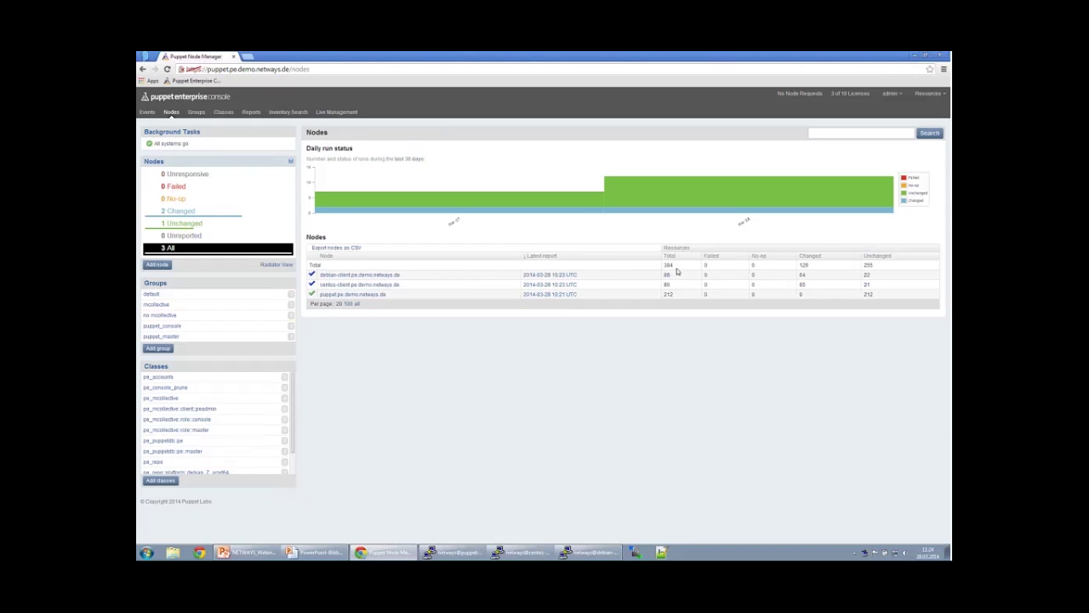
pyautogui.doubleClick(802, 275)
pyautogui.click(800, 284)
pyautogui.click(365, 276)
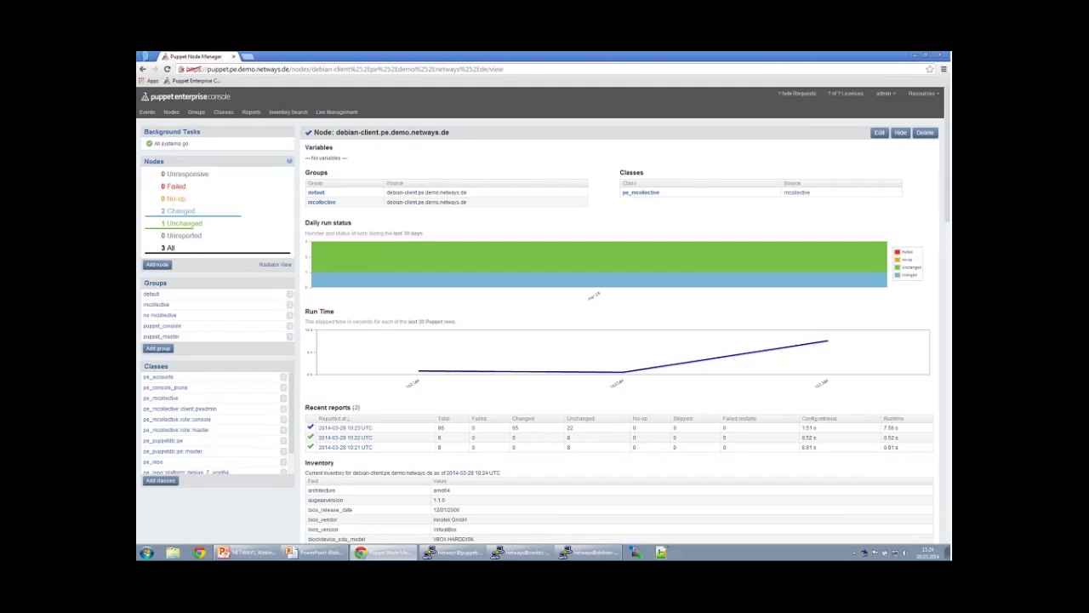
pyautogui.click(327, 432)
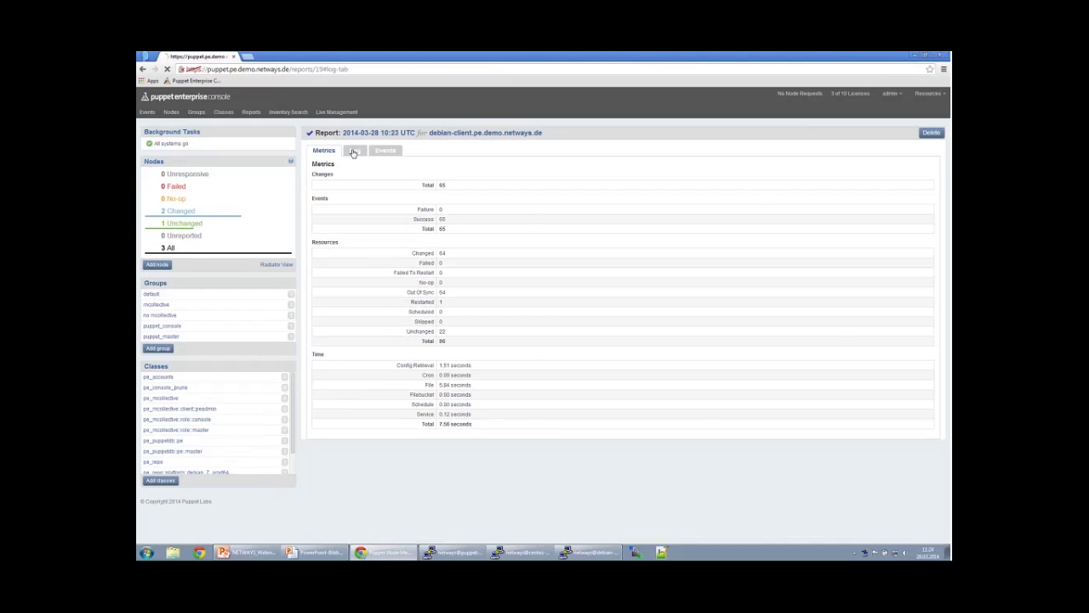
pyautogui.click(354, 150)
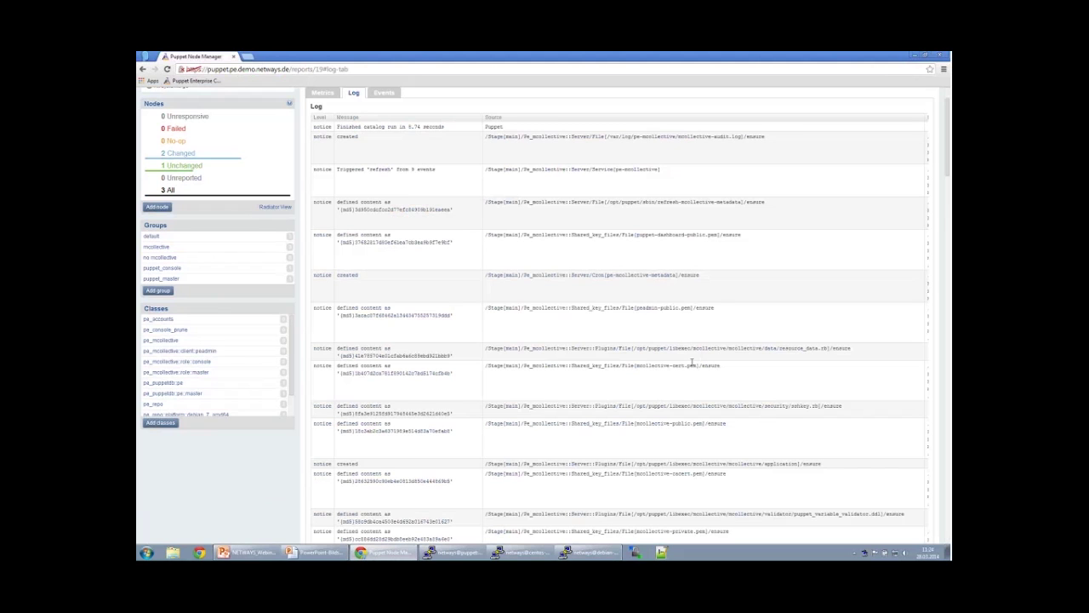
pyautogui.scroll(-2, 786, 371)
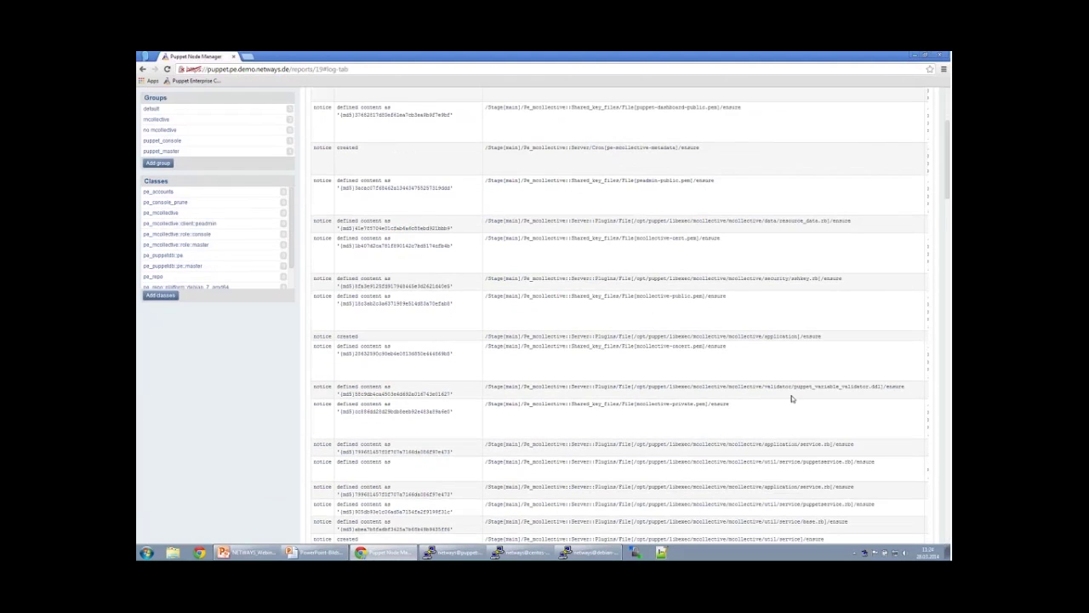
pyautogui.scroll(4, 792, 398)
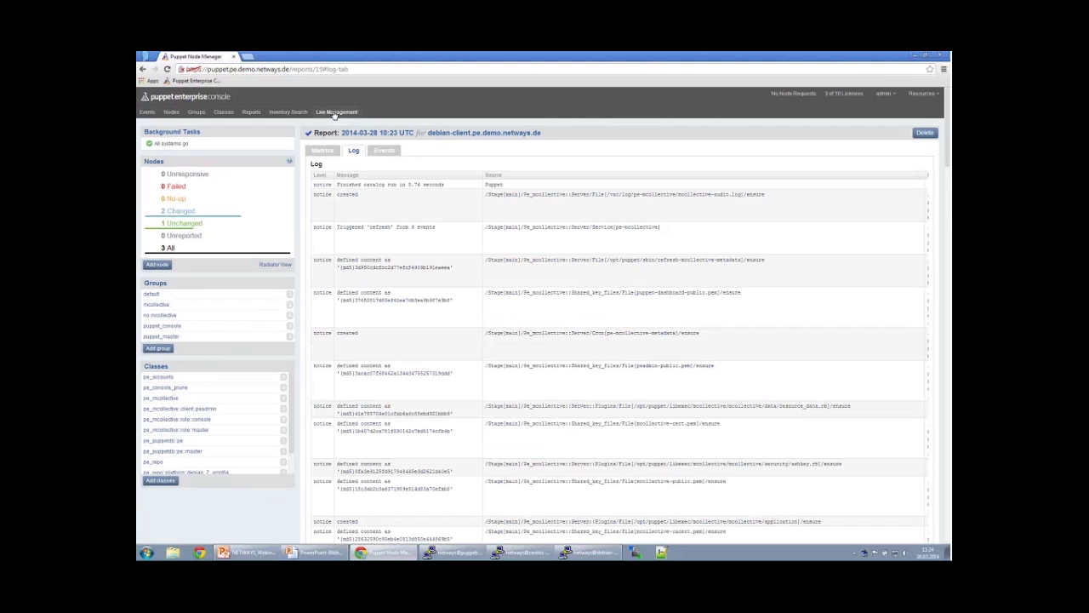
# Inspect all resource types across the nodes in Live Management.
pyautogui.click(334, 113)
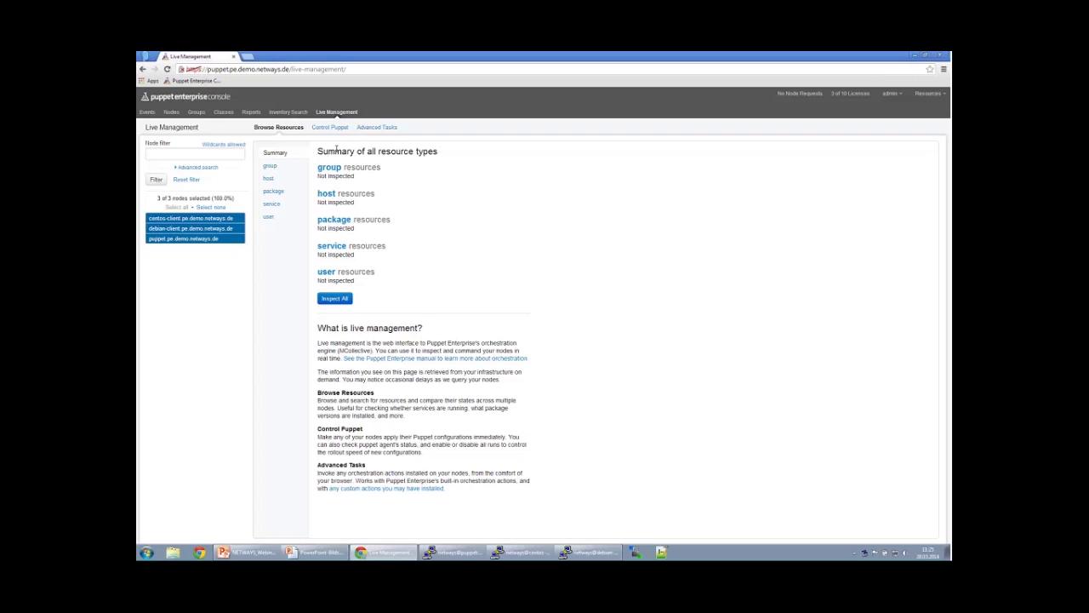
pyautogui.moveTo(323, 151); pyautogui.dragTo(403, 150)
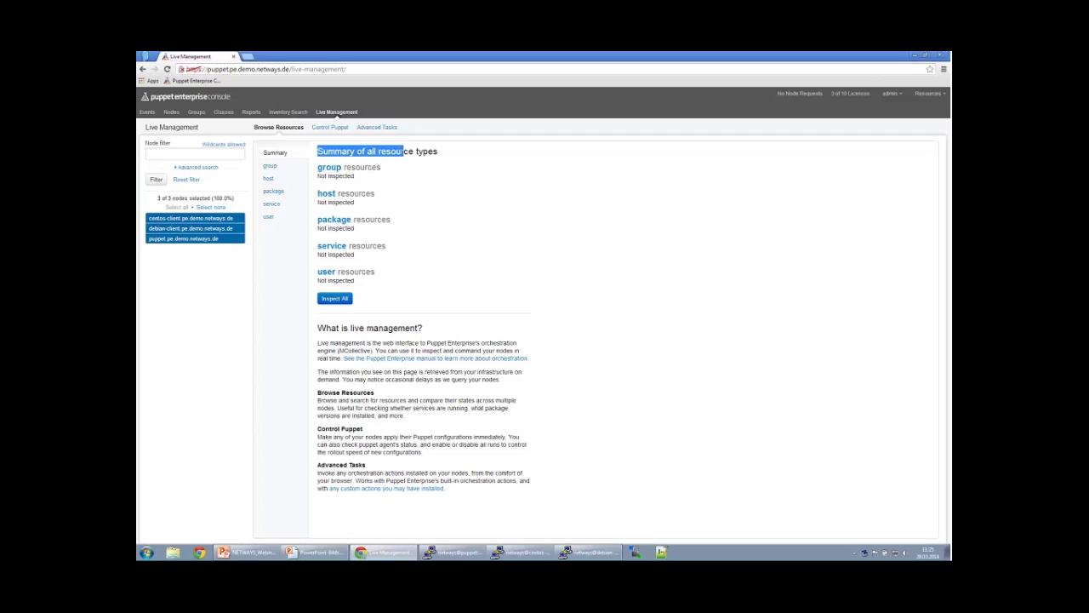
pyautogui.click(450, 156)
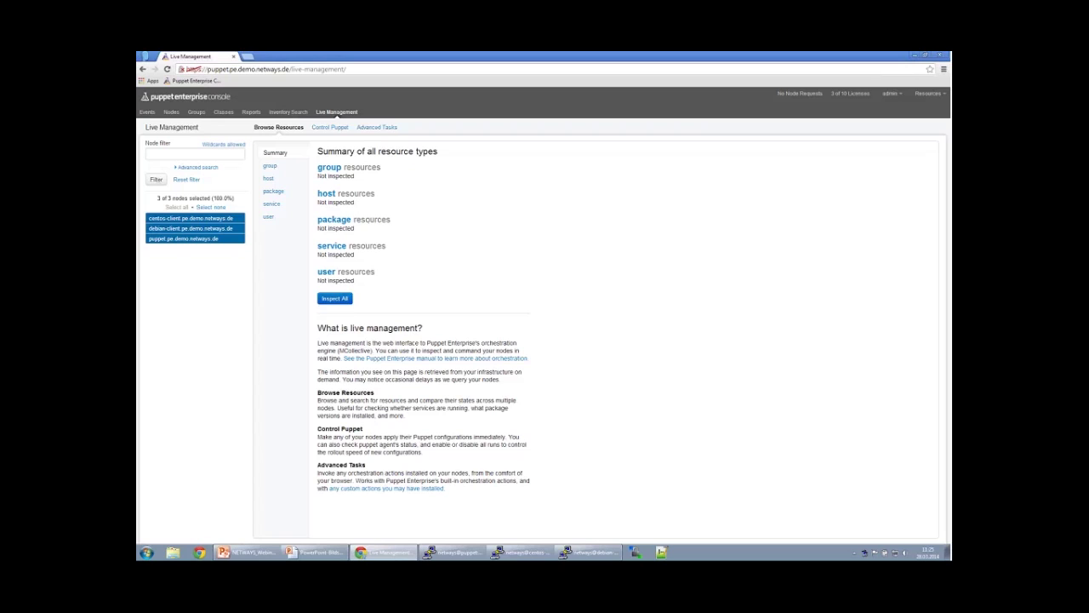
pyautogui.moveTo(318, 151); pyautogui.dragTo(423, 152)
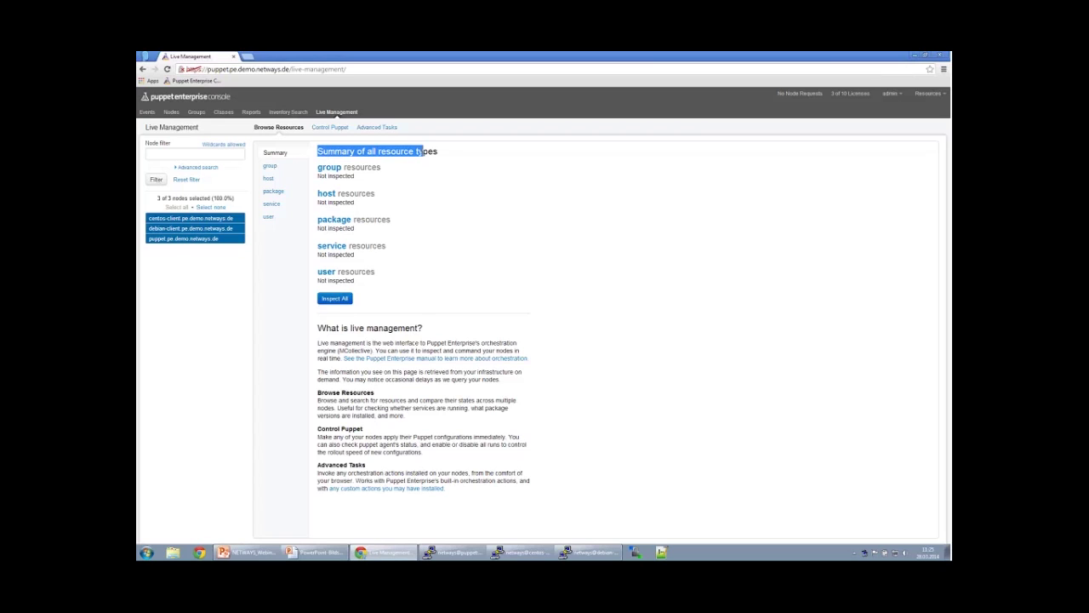
pyautogui.click(435, 151)
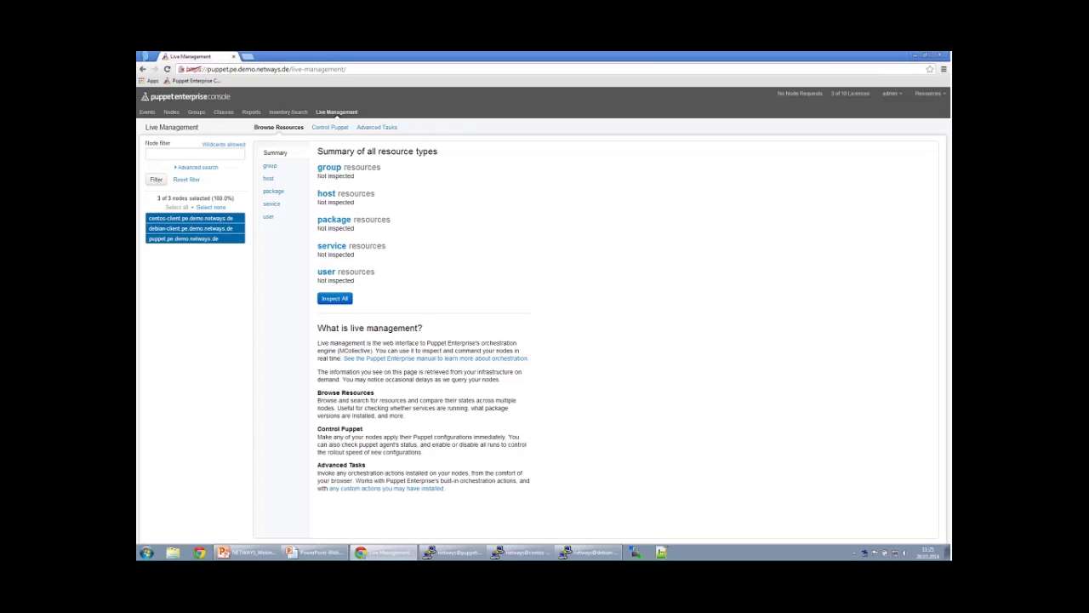
pyautogui.click(335, 299)
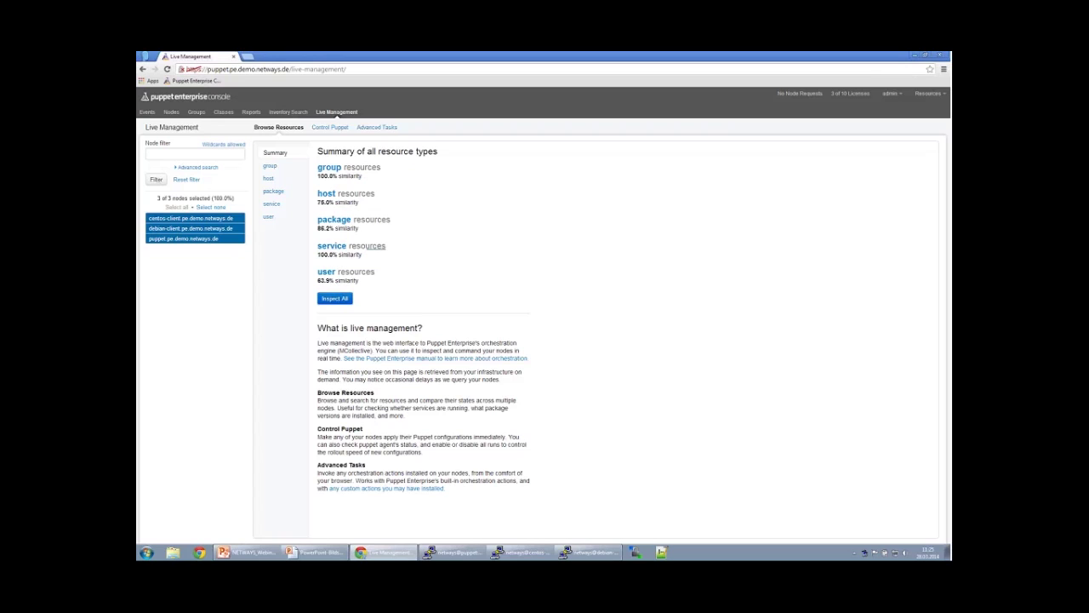
# Compare the localhost host resource and show which nodes have each host_aliases variant.
pyautogui.click(349, 196)
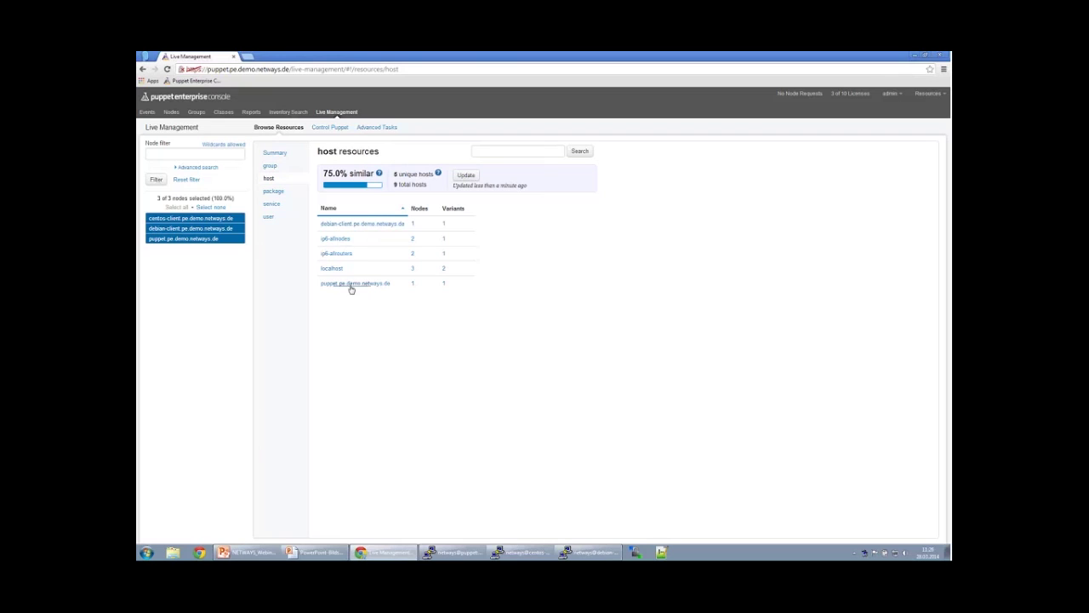
pyautogui.click(332, 269)
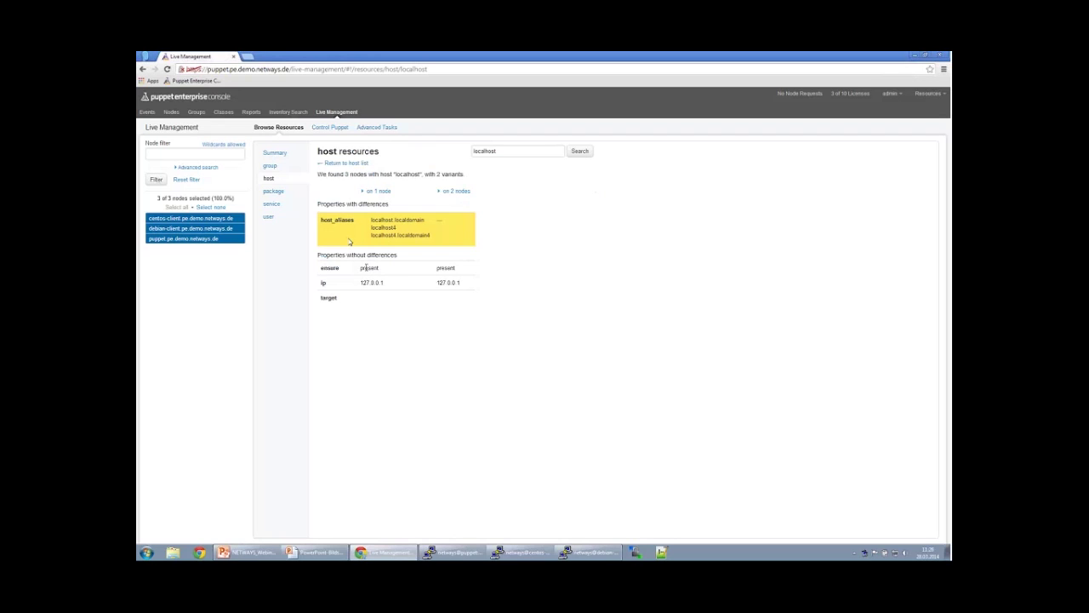
pyautogui.moveTo(370, 226); pyautogui.dragTo(430, 235)
pyautogui.click(432, 239)
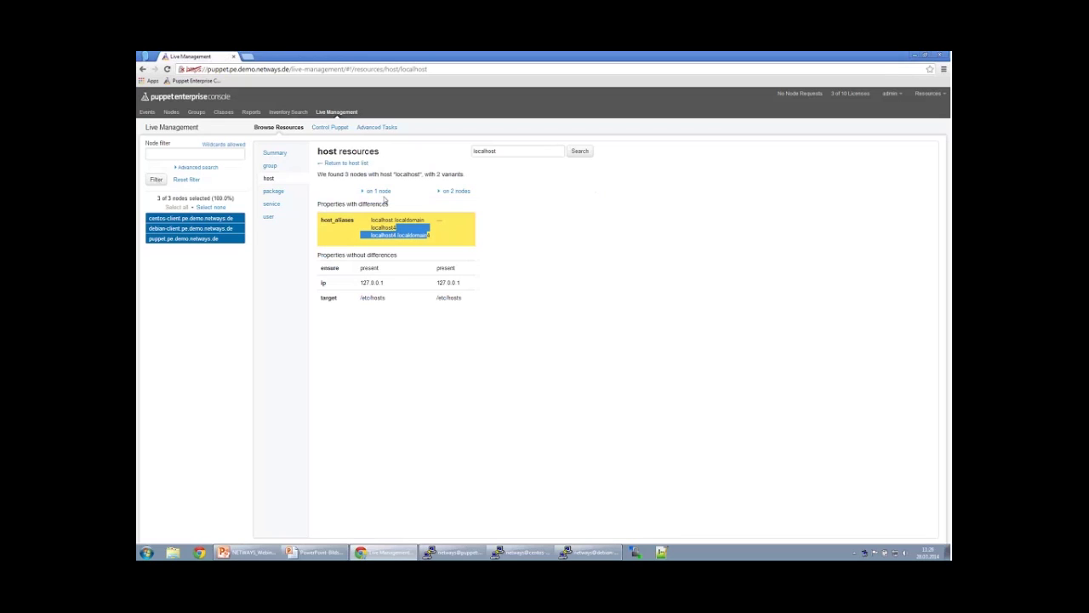
pyautogui.click(380, 192)
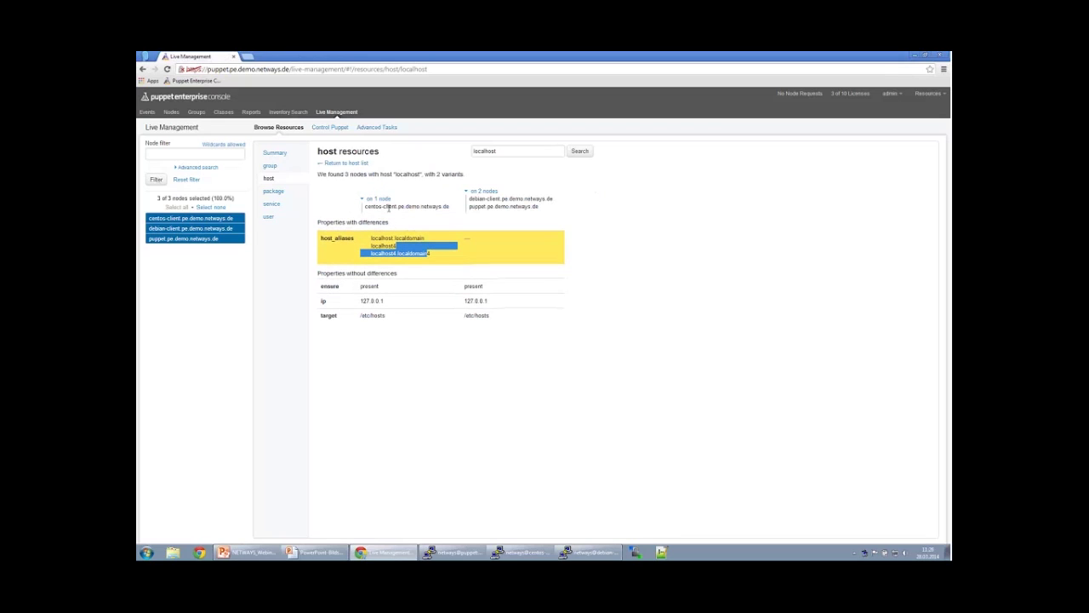
pyautogui.moveTo(507, 206); pyautogui.dragTo(507, 207)
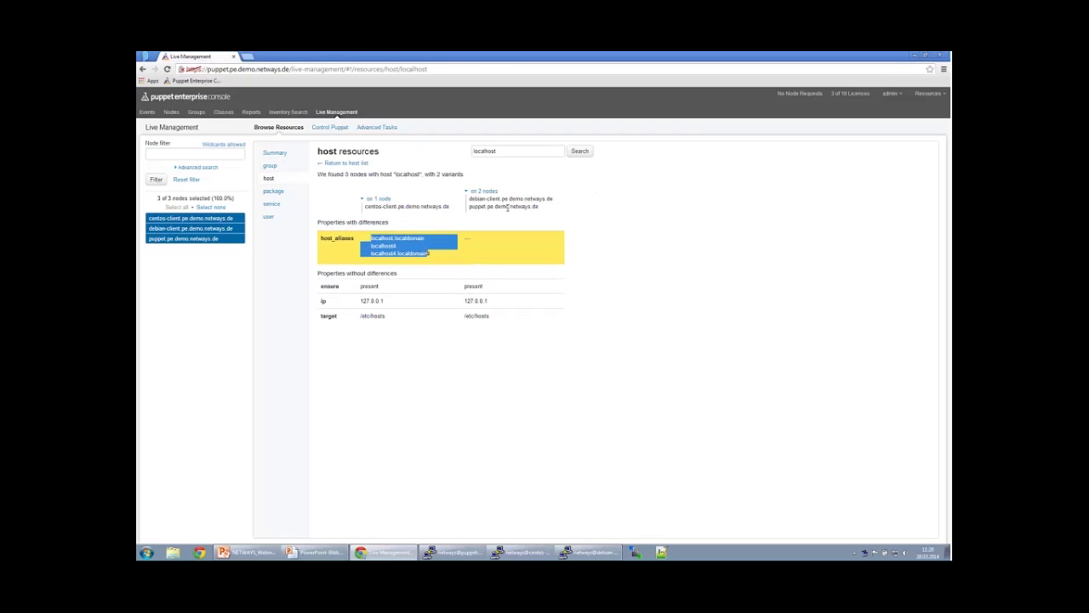
pyautogui.click(428, 253)
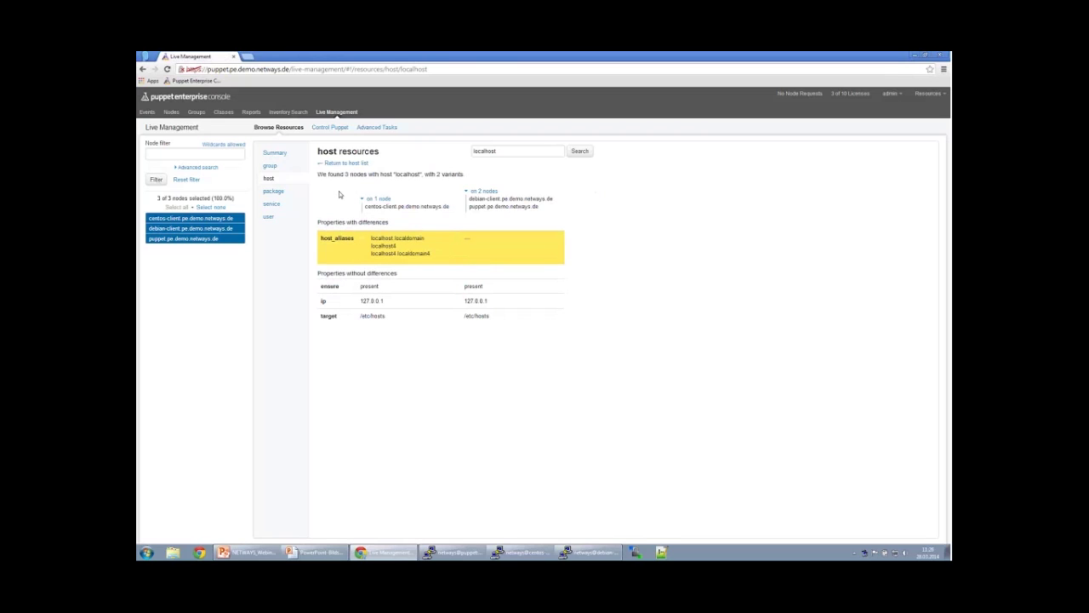
# Run the runonce Puppet action on all three nodes and list the 3 signalled nodes.
pyautogui.click(330, 128)
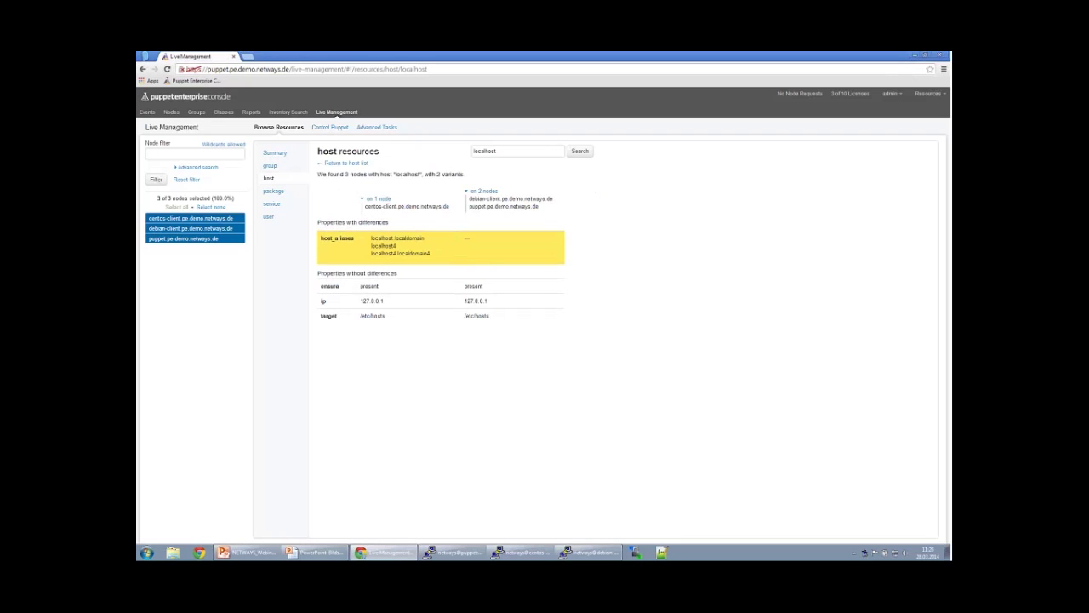
pyautogui.click(328, 128)
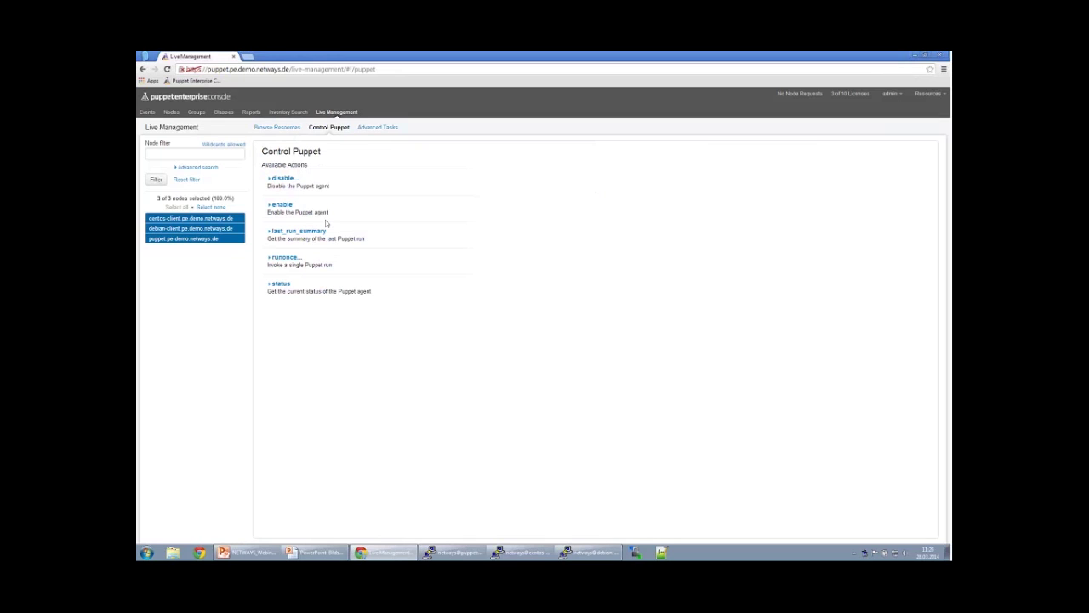
pyautogui.doubleClick(280, 258)
pyautogui.moveTo(281, 257); pyautogui.dragTo(342, 265)
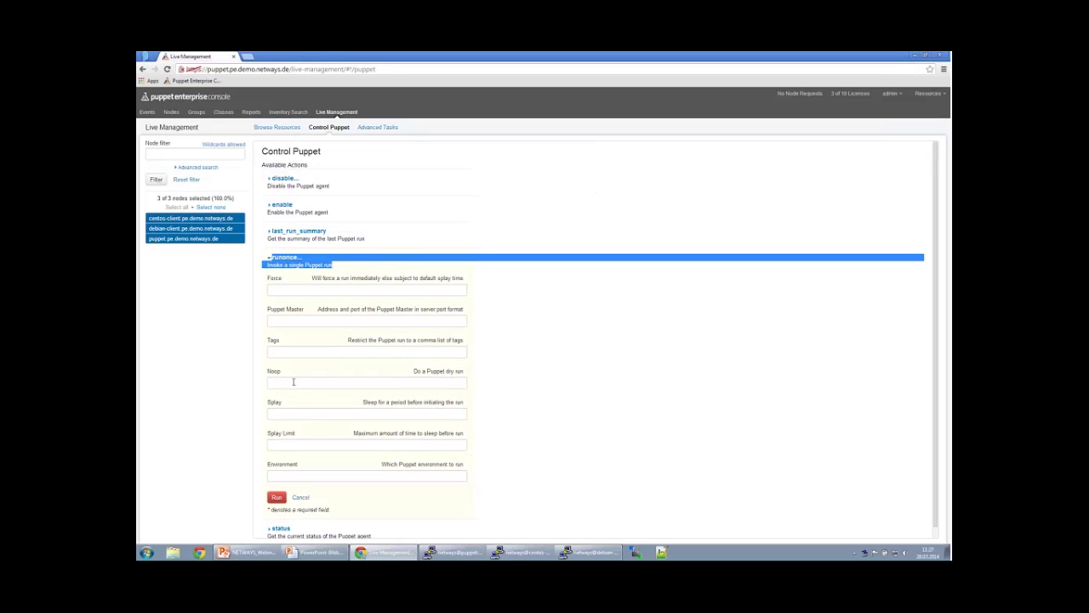
pyautogui.click(294, 382)
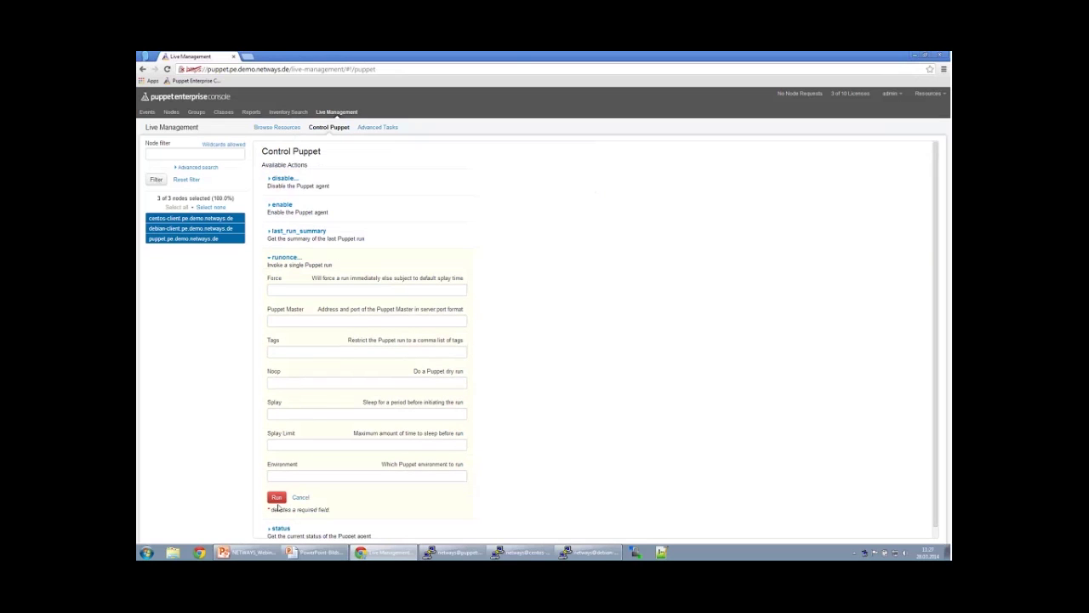
pyautogui.click(277, 497)
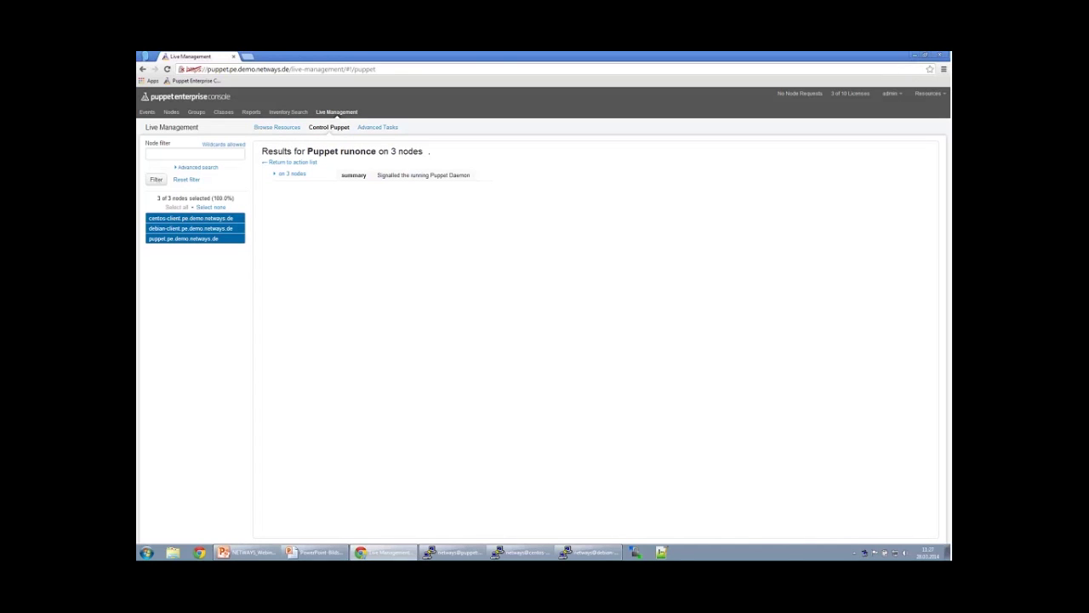
pyautogui.click(291, 174)
pyautogui.moveTo(276, 181); pyautogui.dragTo(346, 197)
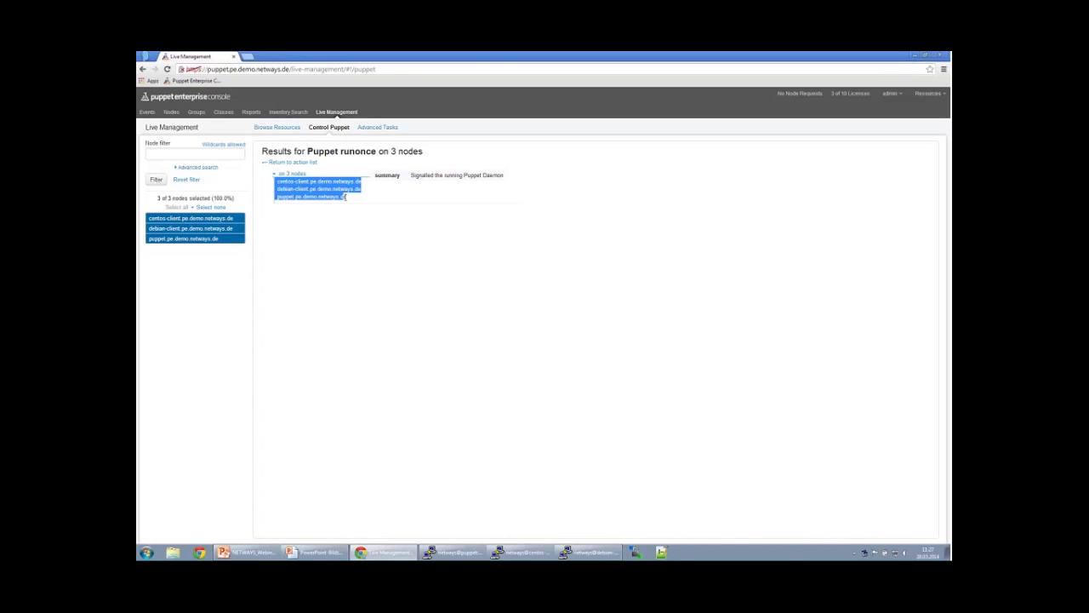
pyautogui.click(381, 208)
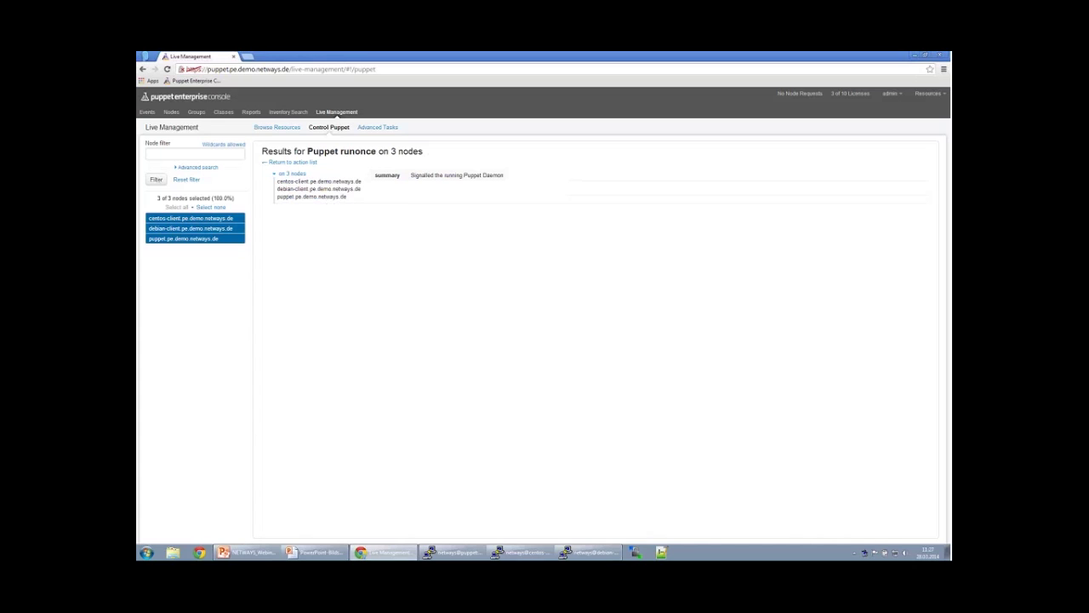
# Refresh the Nodes overview until all show Unchanged, then return to Live Management.
pyautogui.click(171, 113)
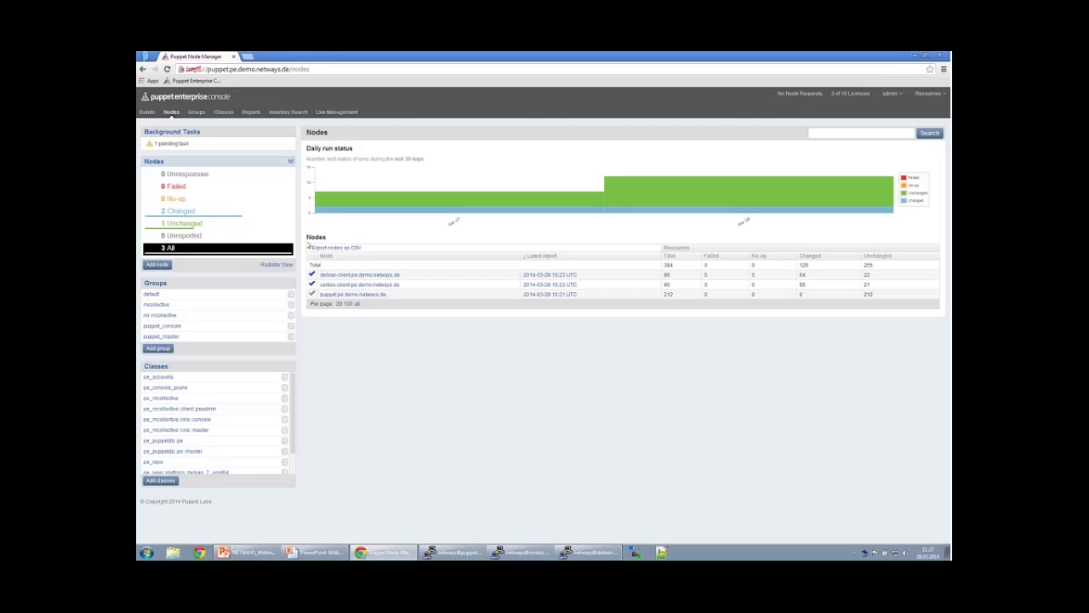
pyautogui.click(174, 116)
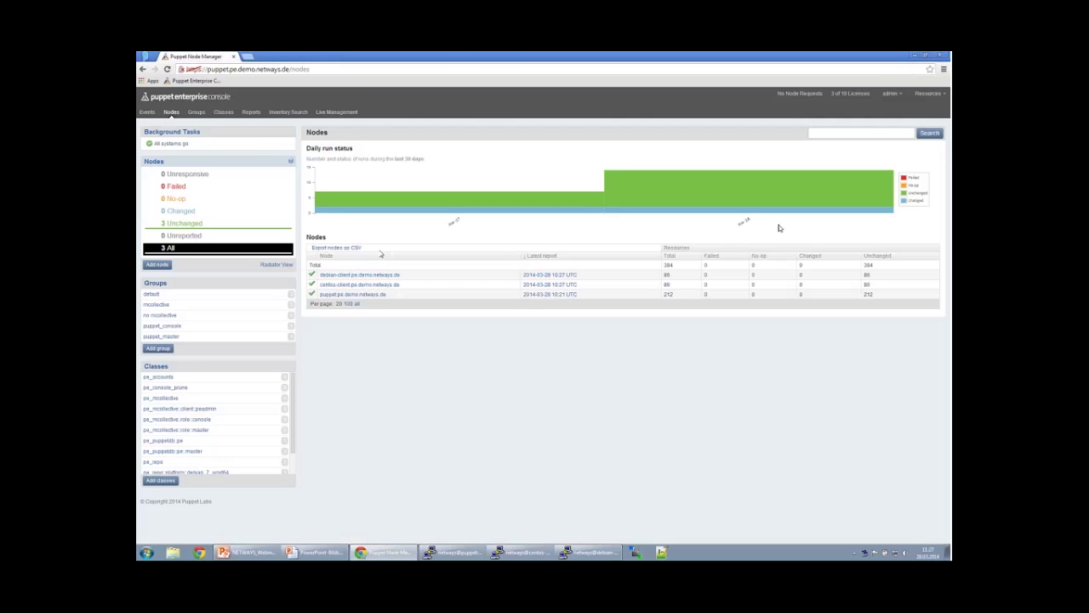
pyautogui.click(332, 114)
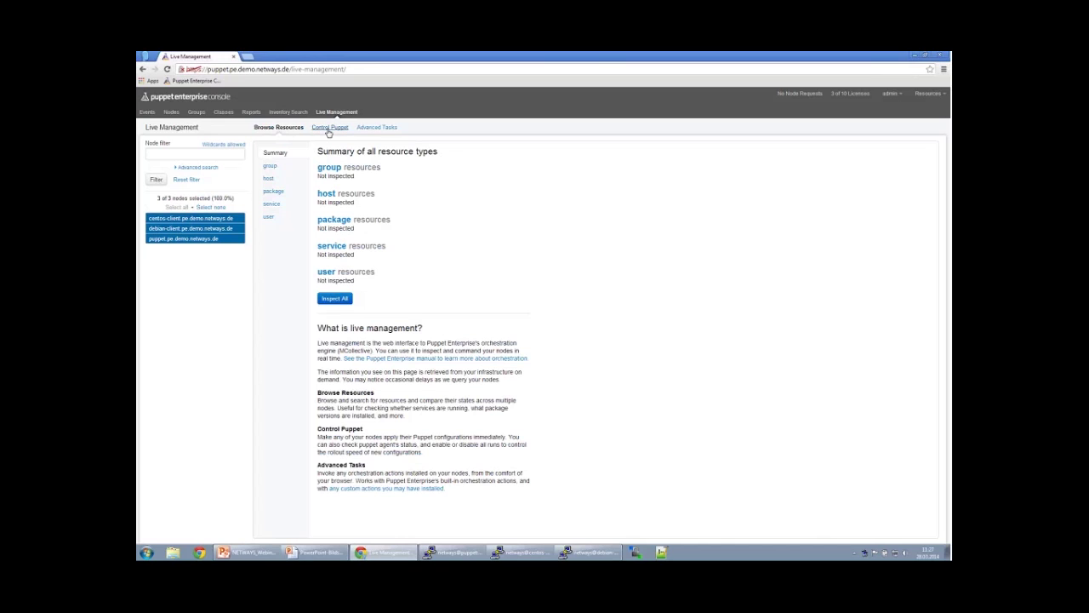
# Run the Advanced Tasks package status action for ntp on all nodes.
pyautogui.click(375, 128)
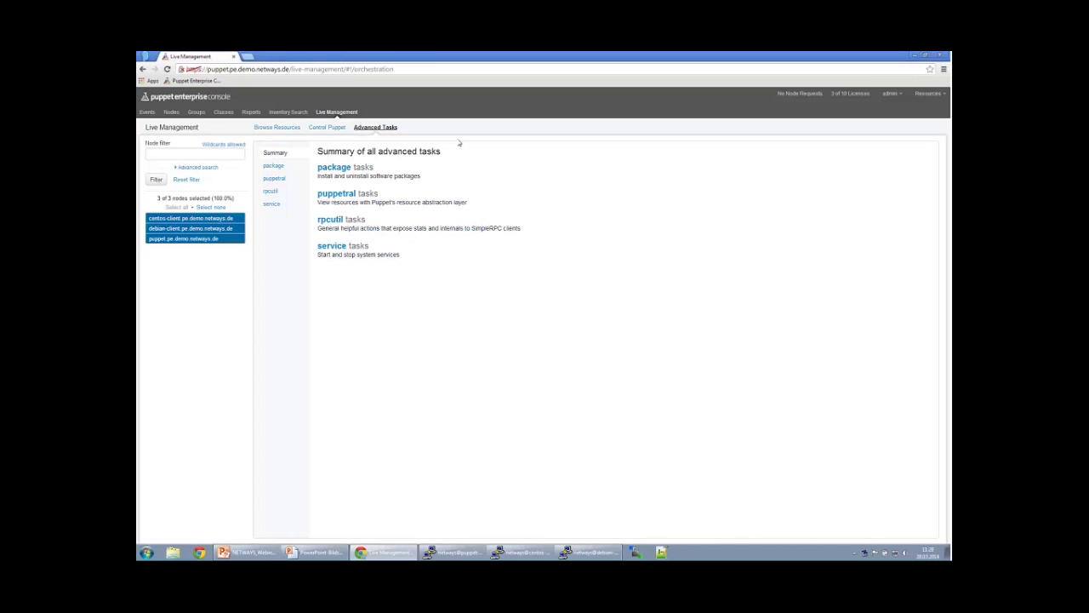
pyautogui.click(273, 167)
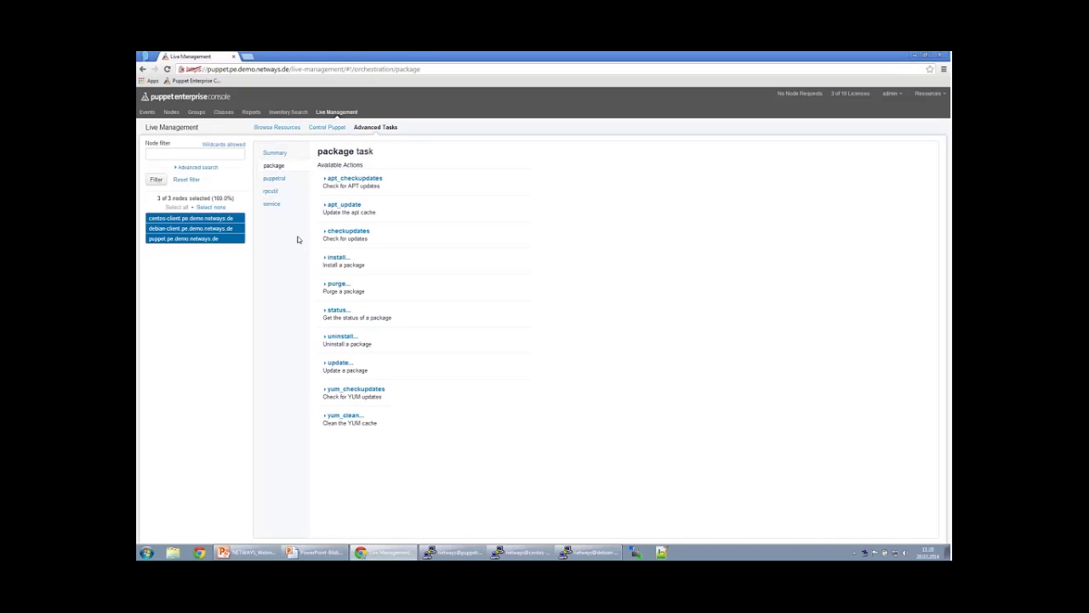
pyautogui.click(337, 310)
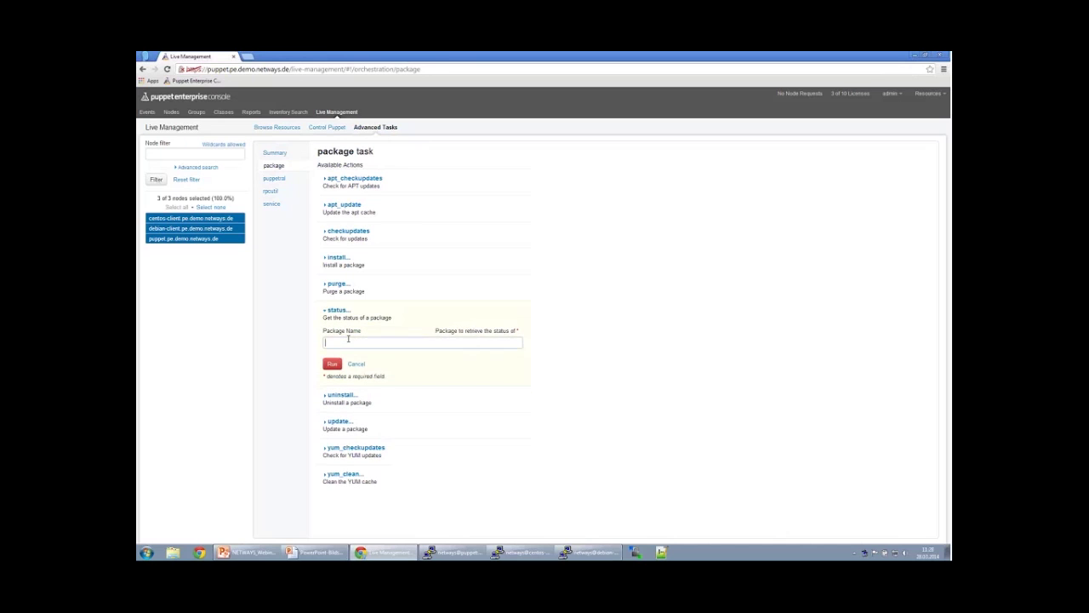
pyautogui.write('ntp')
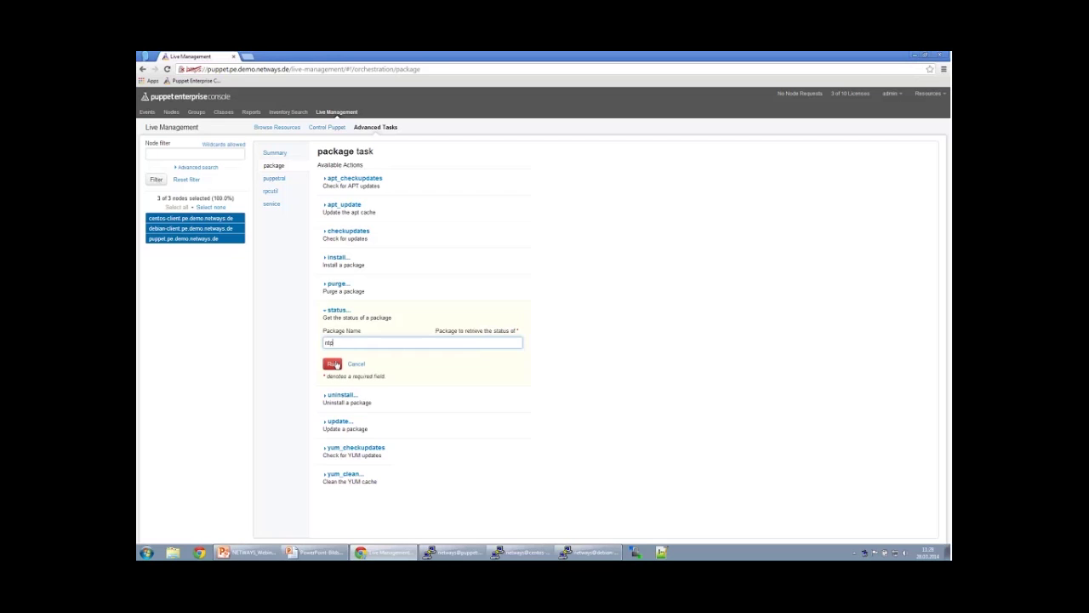
pyautogui.click(332, 364)
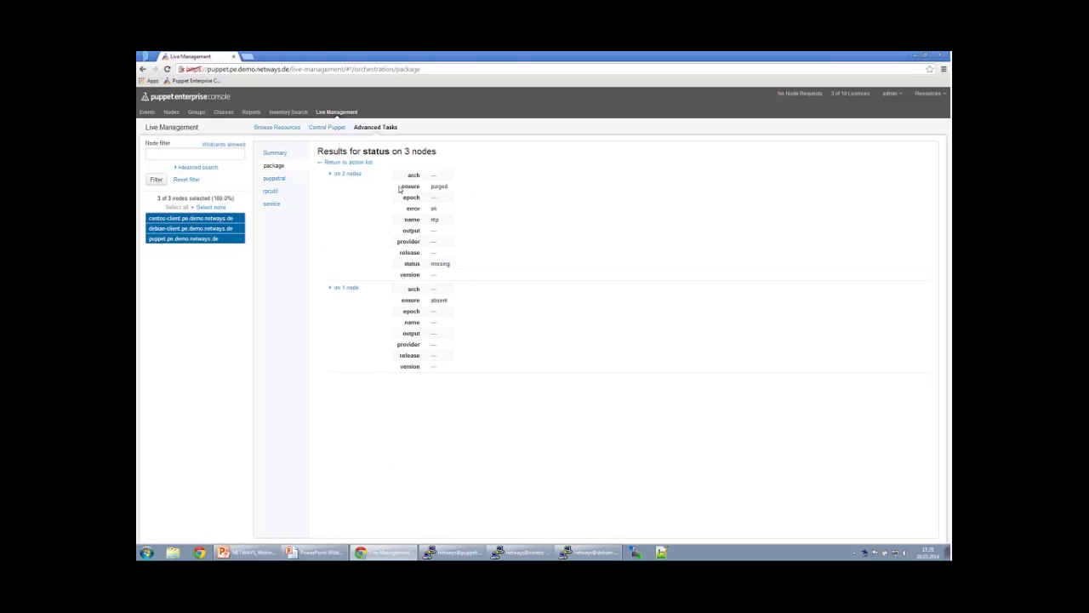
# Expand both status results: two nodes report ntp purged, centos-client reports it absent.
pyautogui.moveTo(398, 187); pyautogui.dragTo(451, 185)
pyautogui.click(403, 299)
pyautogui.click(351, 174)
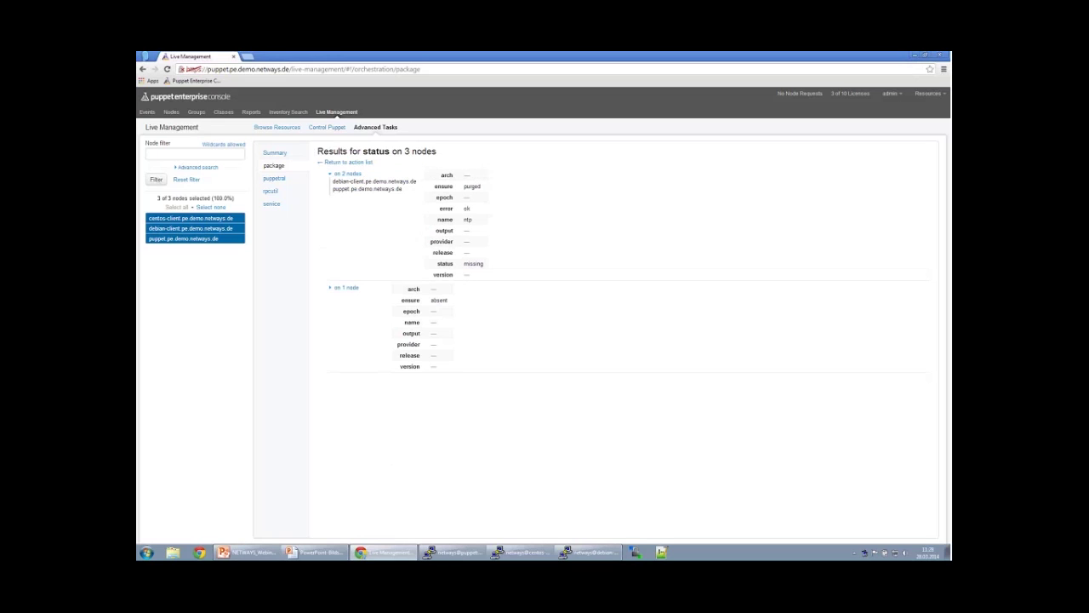
pyautogui.click(350, 287)
pyautogui.moveTo(333, 295); pyautogui.dragTo(408, 297)
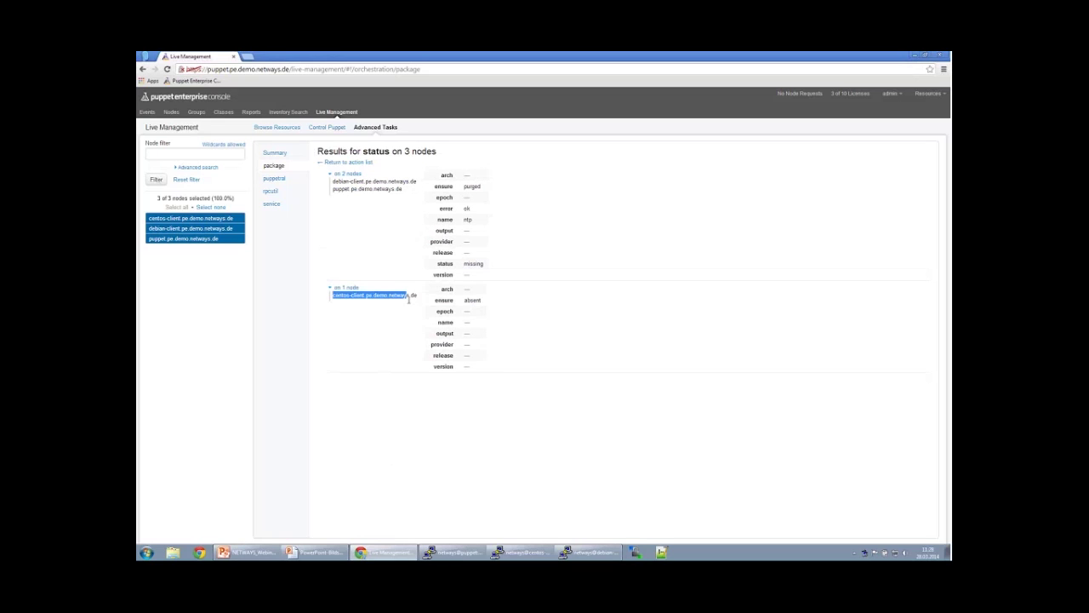
pyautogui.click(411, 298)
# Compare the ensure purged and ensure absent rows, then return to the package actions list.
pyautogui.moveTo(433, 186); pyautogui.dragTo(484, 189)
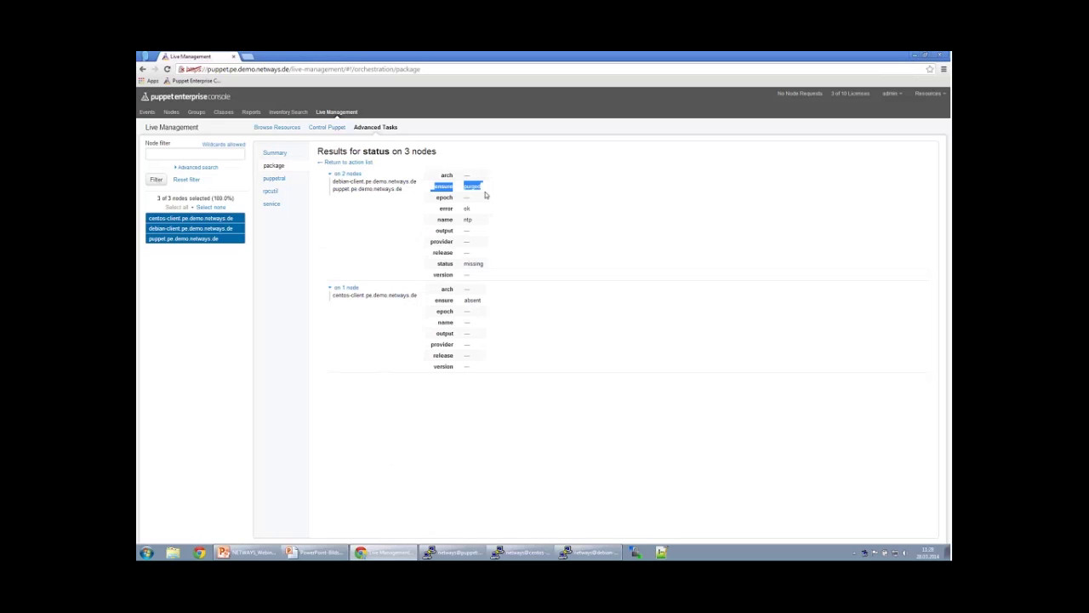
pyautogui.moveTo(434, 300); pyautogui.dragTo(482, 299)
pyautogui.click(481, 298)
pyautogui.click(274, 167)
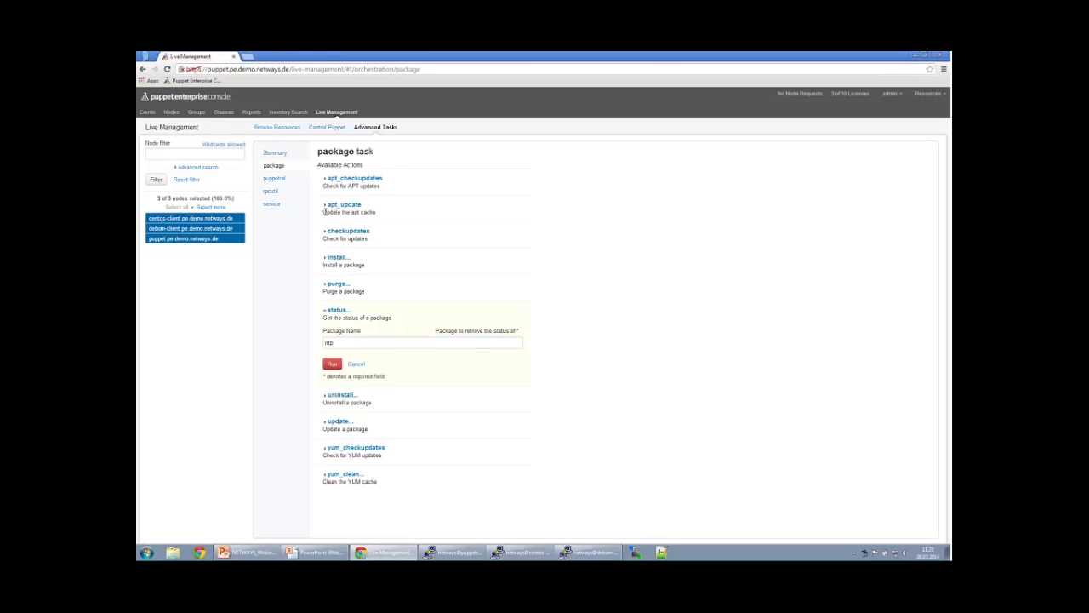
pyautogui.moveTo(324, 211); pyautogui.dragTo(386, 217)
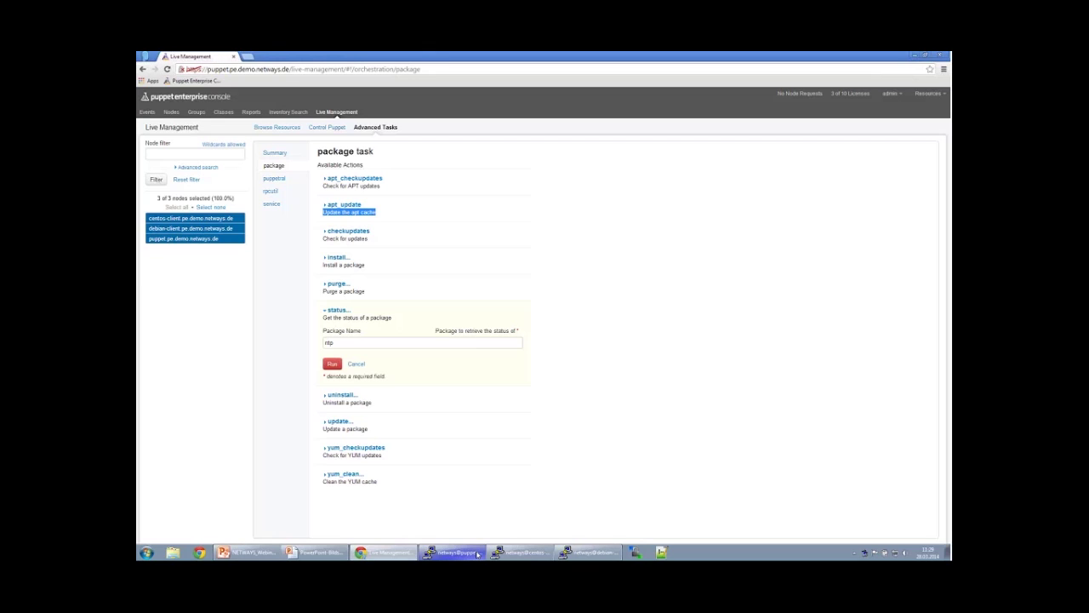
pyautogui.moveTo(477, 554)
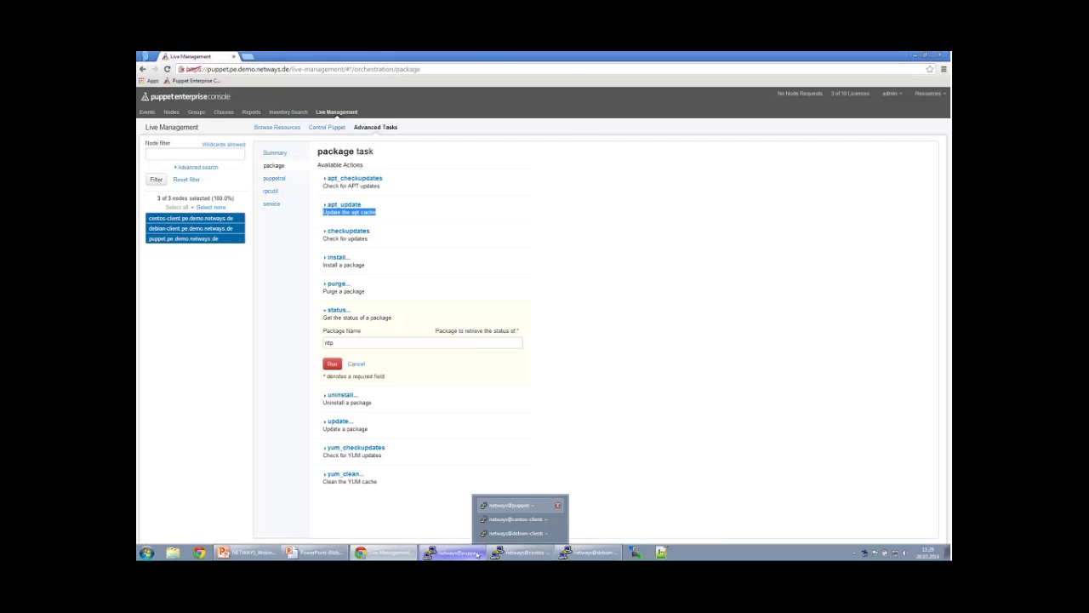
pyautogui.click(510, 506)
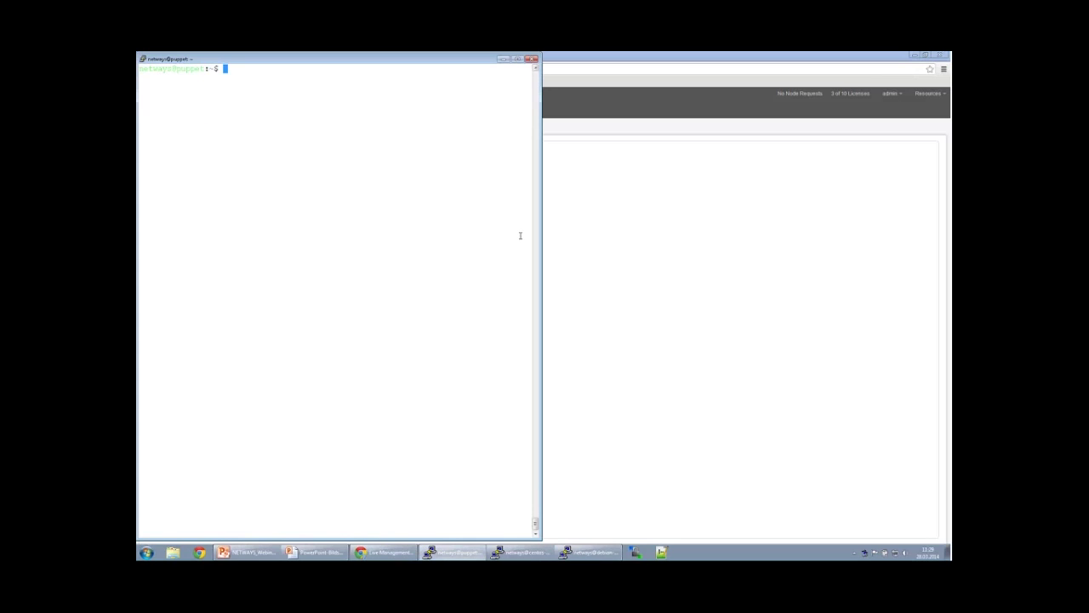
# Load forge.puppetlabs.com in a new browser tab.
pyautogui.click(599, 217)
pyautogui.hotkey('ctrl', 't')
pyautogui.write('forge.p')
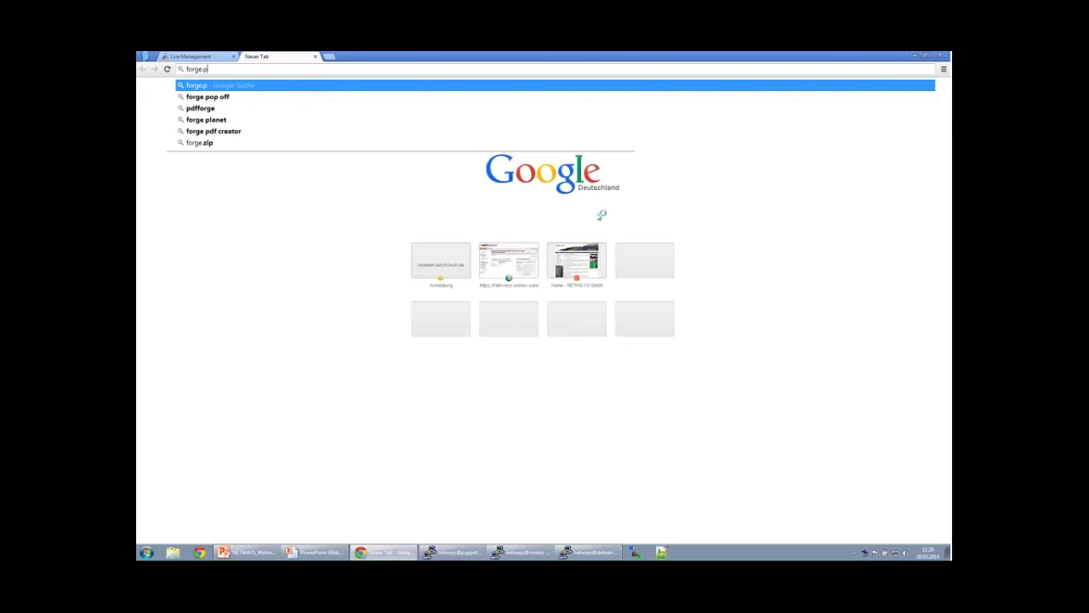
pyautogui.write('uppetlabs.com')
pyautogui.press('Return')
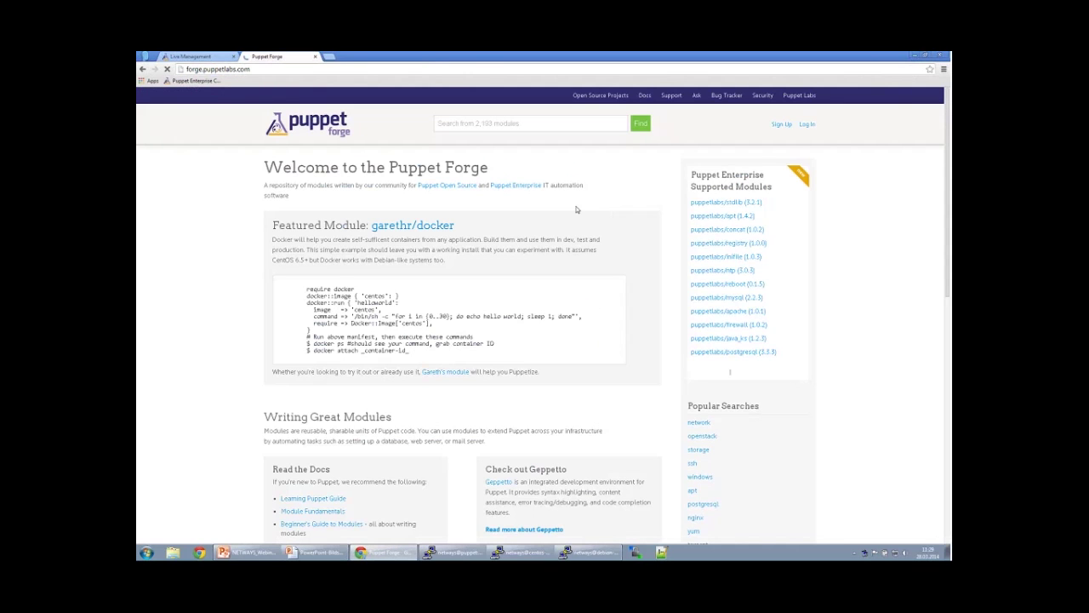
# Open the puppetlabs/ntp page from Supported Modules and select its install command.
pyautogui.moveTo(692, 189)
pyautogui.mouseDown()
pyautogui.moveTo(727, 179)
pyautogui.moveTo(770, 187)
pyautogui.mouseUp()
pyautogui.click(766, 186)
pyautogui.moveTo(756, 270); pyautogui.dragTo(691, 274)
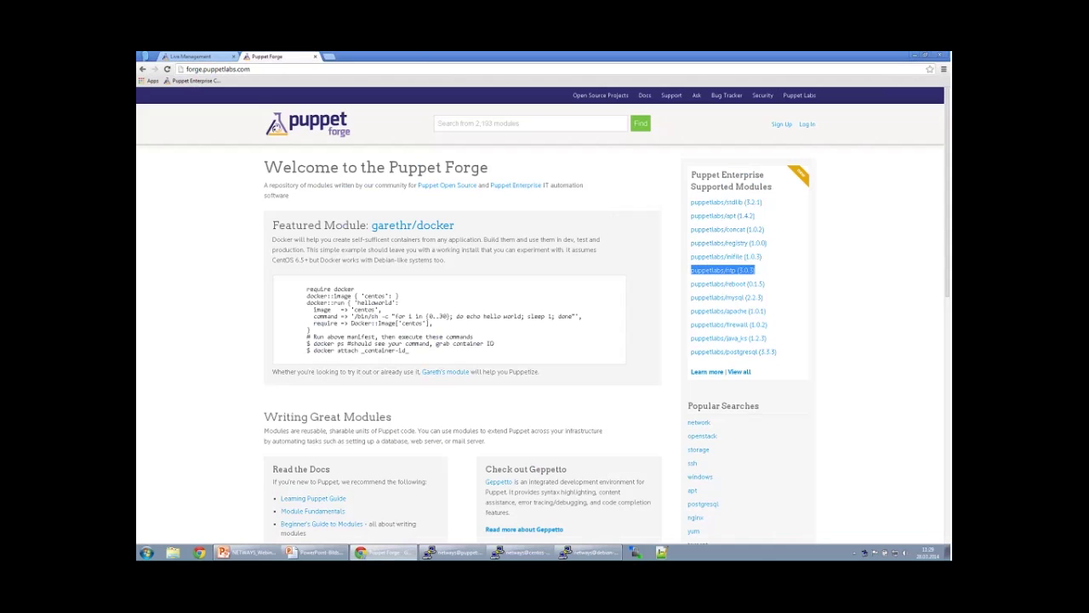
pyautogui.moveTo(763, 297); pyautogui.dragTo(699, 302)
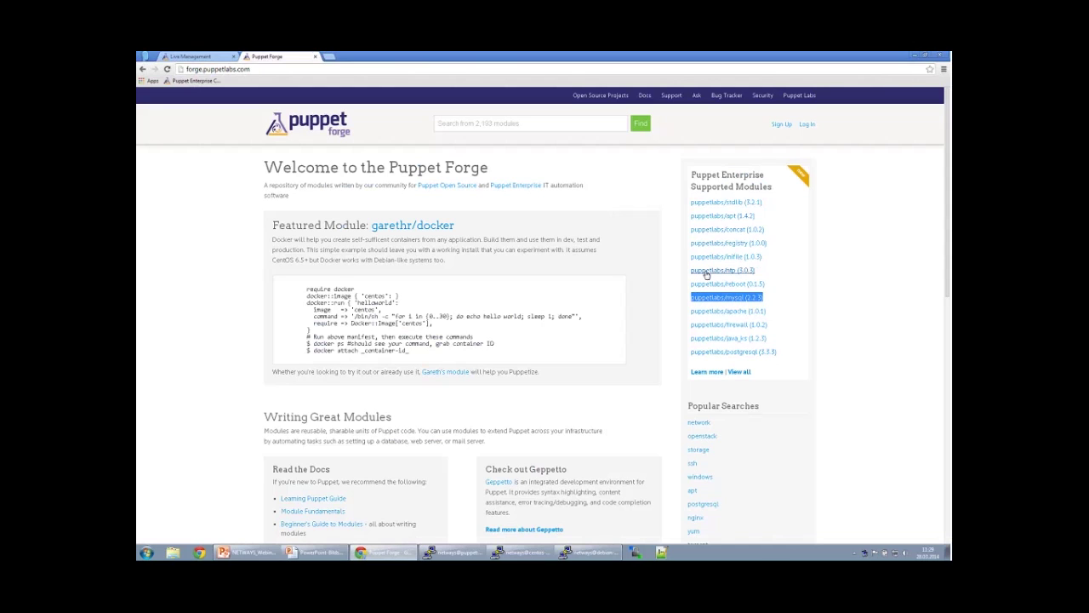
pyautogui.click(706, 270)
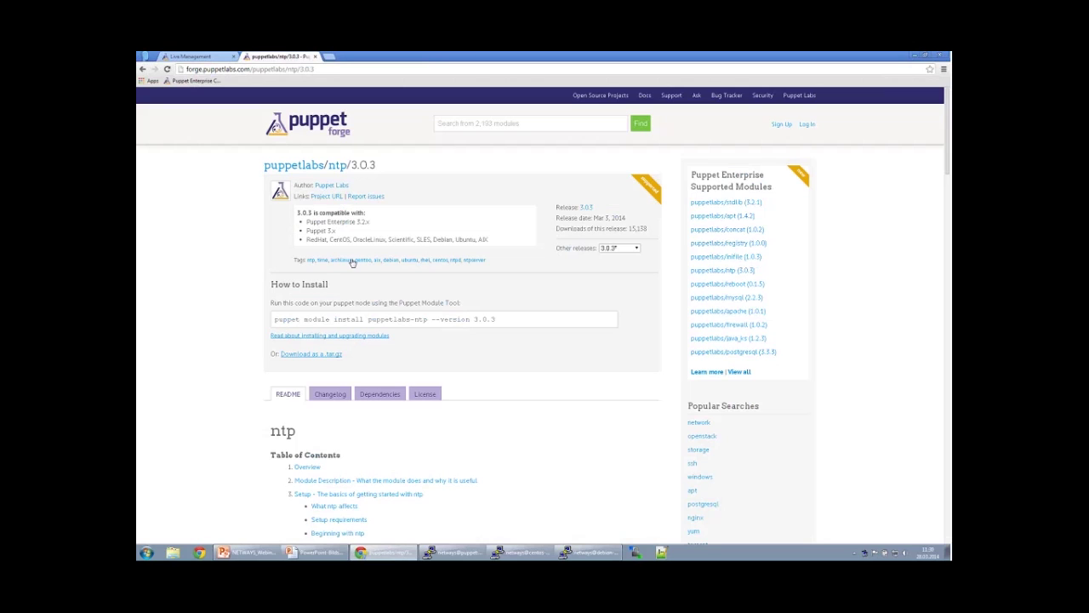
pyautogui.moveTo(274, 319); pyautogui.dragTo(497, 320)
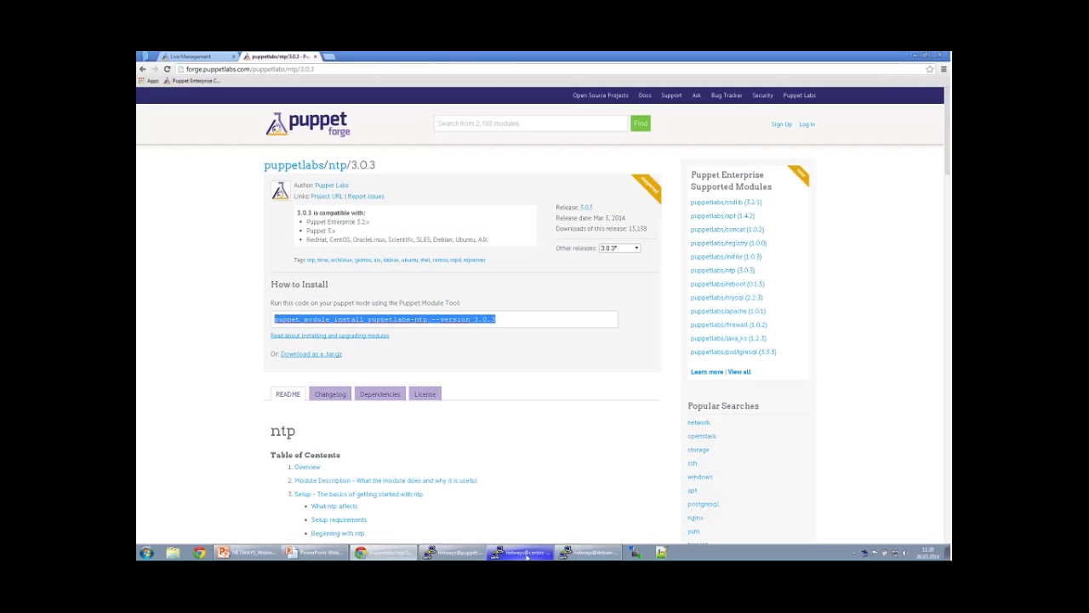
pyautogui.click(451, 552)
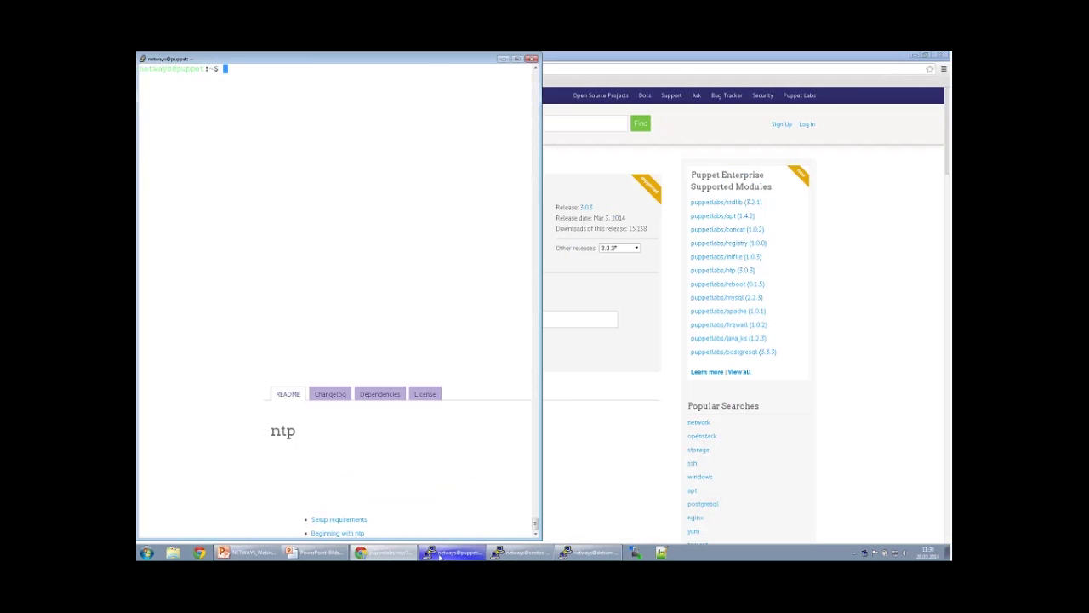
# Install puppetlabs-ntp with sudo puppet module install, correcting the mistyped 'modules' subcommand.
pyautogui.write('sudo pup')
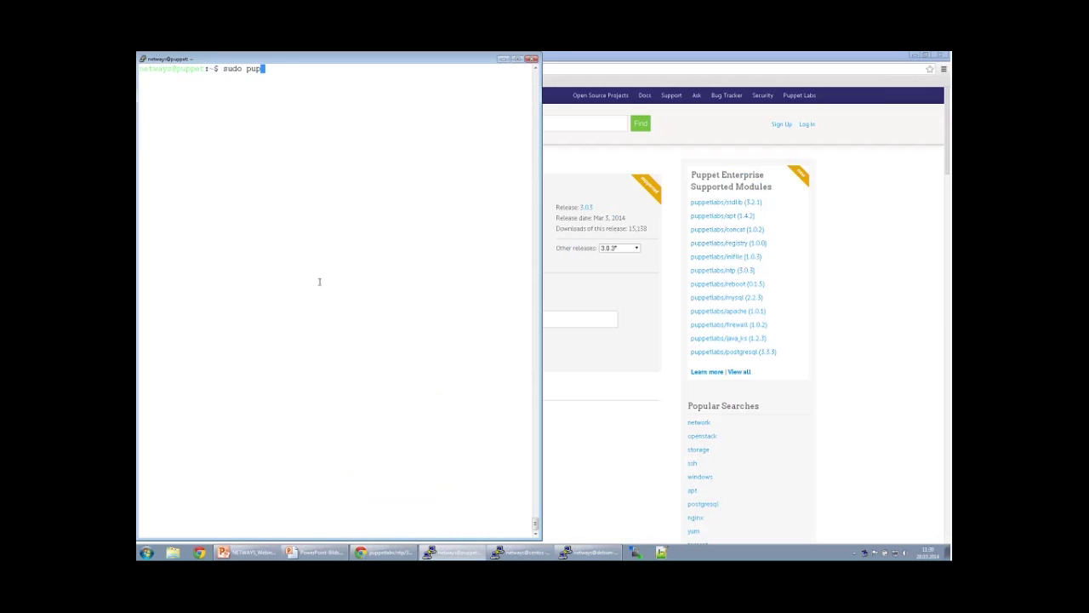
pyautogui.write('pet modules install puppetlabs')
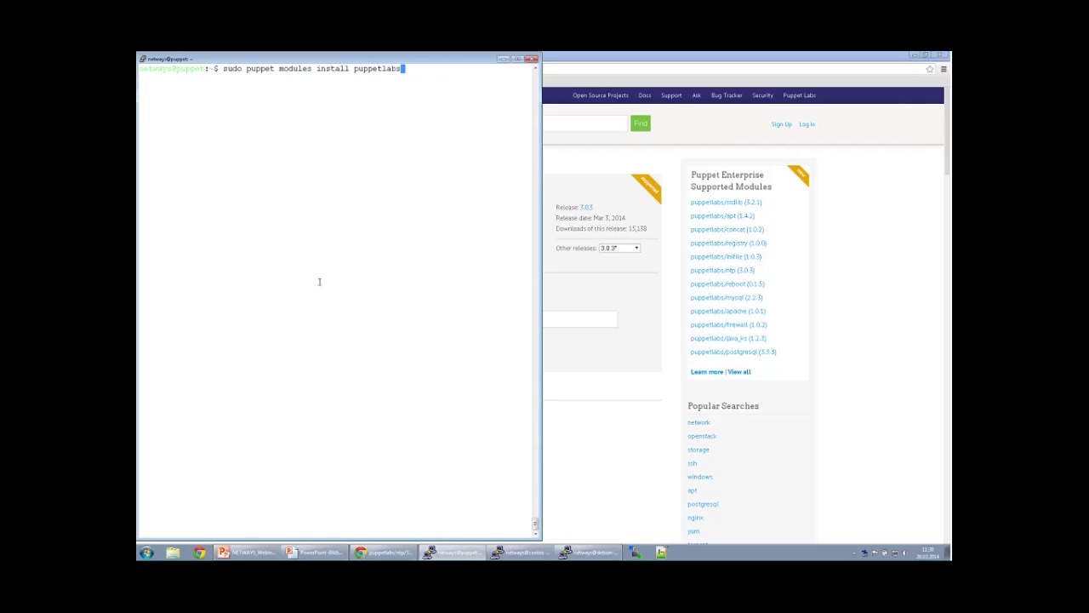
pyautogui.write('-ntp')
pyautogui.press('Return')
pyautogui.press('Up')
pyautogui.press('Left')
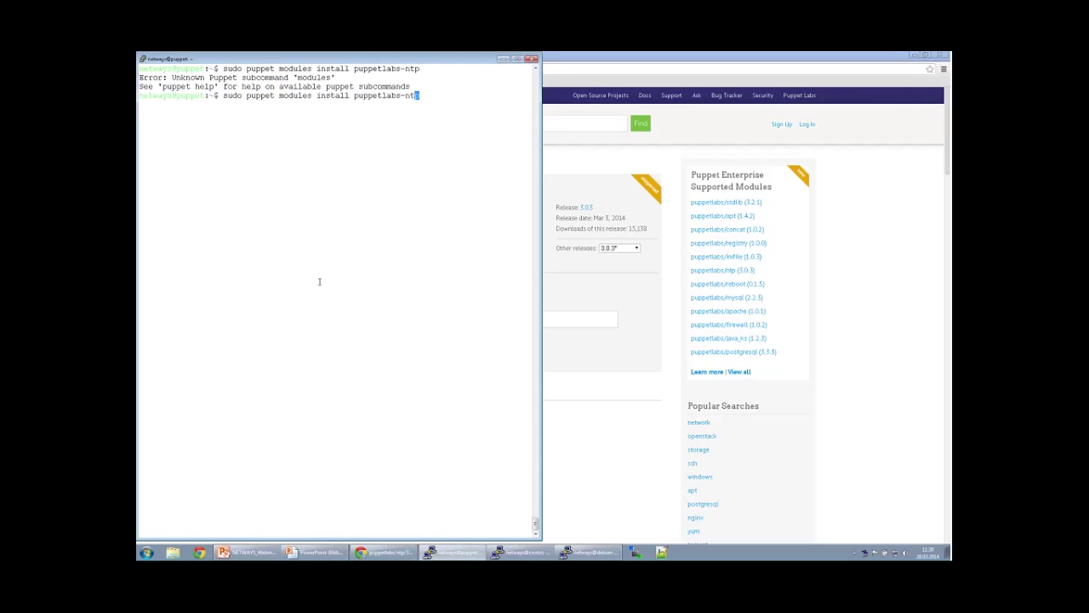
pyautogui.press('Left')
pyautogui.press('Left')
pyautogui.press('Left')
pyautogui.press('Left')
pyautogui.press('Left')
pyautogui.press('Left')
pyautogui.press('Left')
pyautogui.press('Left')
pyautogui.press('Left')
pyautogui.press('Left')
pyautogui.press('Left')
pyautogui.press('Left')
pyautogui.press('Left')
pyautogui.press('Left')
pyautogui.press('Left')
pyautogui.press('Left')
pyautogui.press('Left')
pyautogui.press('Left')
pyautogui.press('Left')
pyautogui.press('Left')
pyautogui.press('Left')
pyautogui.press('Left')
pyautogui.press('BackSpace')
pyautogui.press('Return')
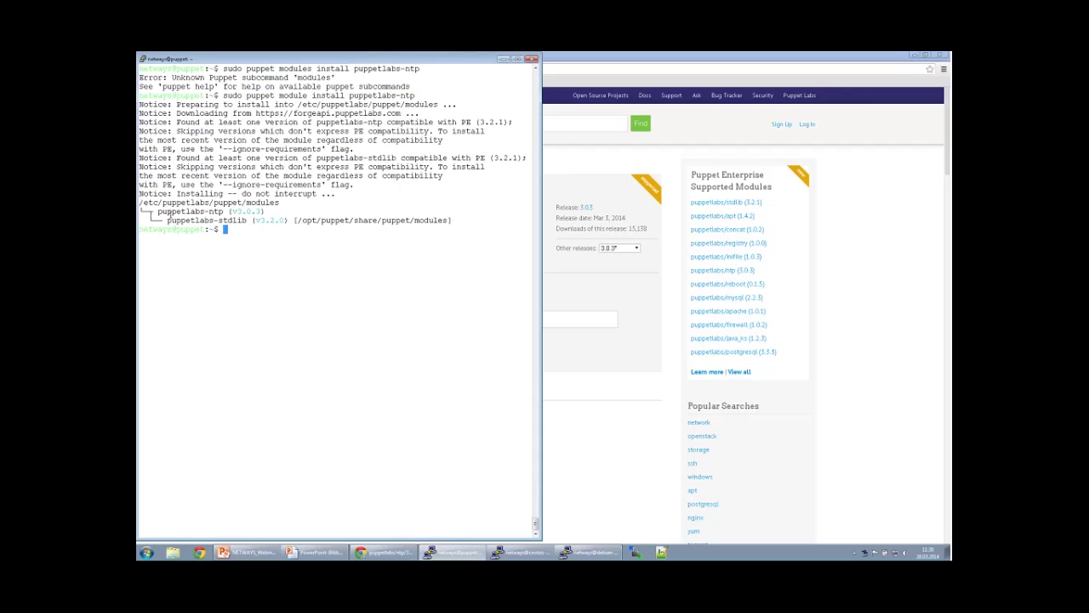
# Install puppetlabs-mysql by changing the recalled command's module name to mysql.
pyautogui.press('Up')
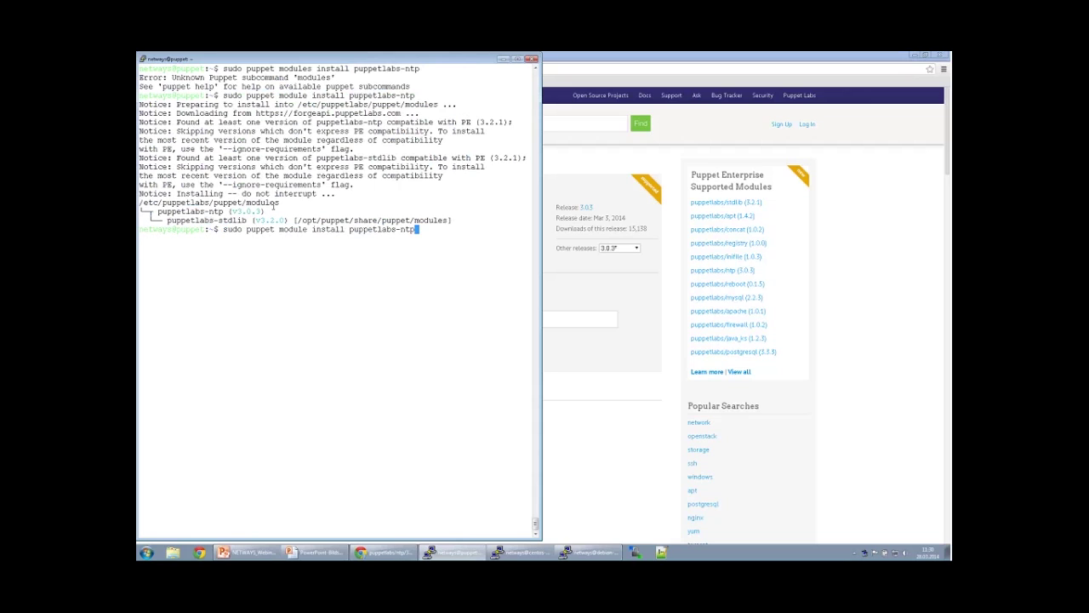
pyautogui.press('BackSpace')
pyautogui.press('BackSpace')
pyautogui.press('BackSpace')
pyautogui.write('mysql')
pyautogui.press('Return')
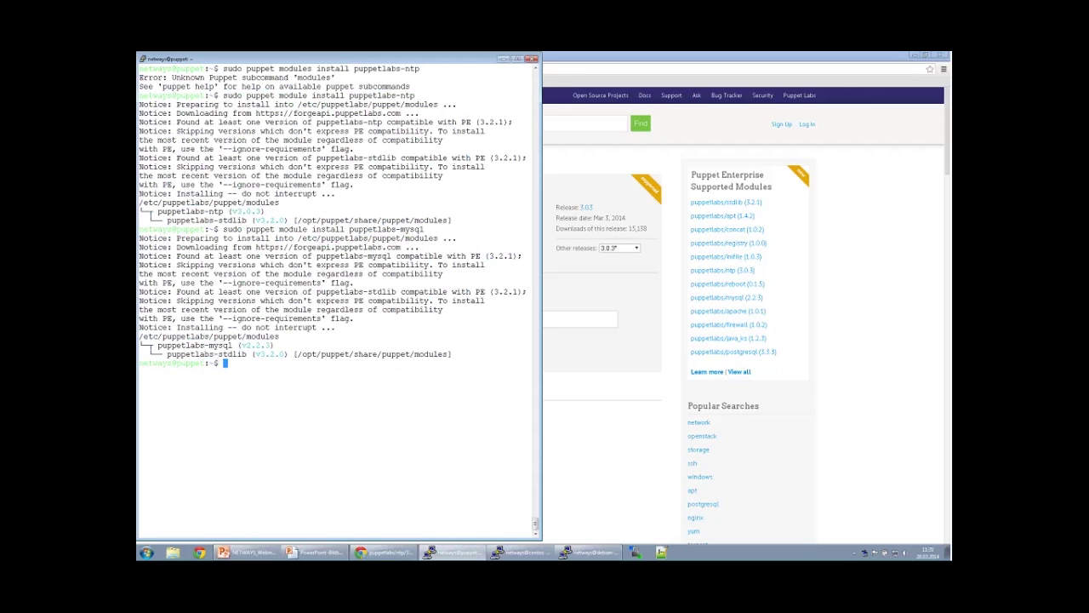
pyautogui.click(596, 262)
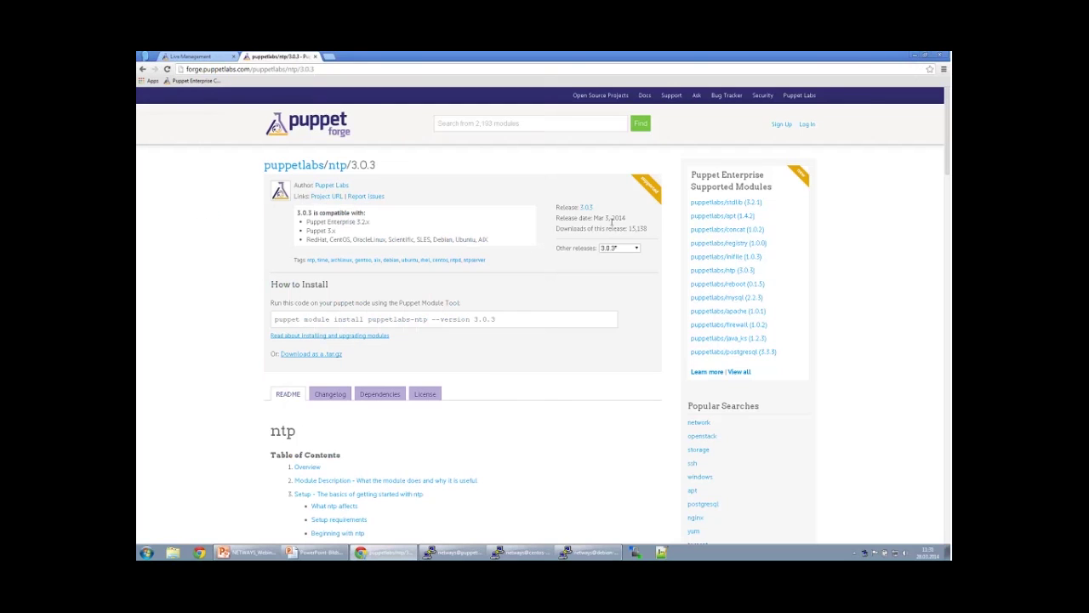
# Go to the console's Classes list and start adding new classes.
pyautogui.click(213, 59)
pyautogui.click(171, 111)
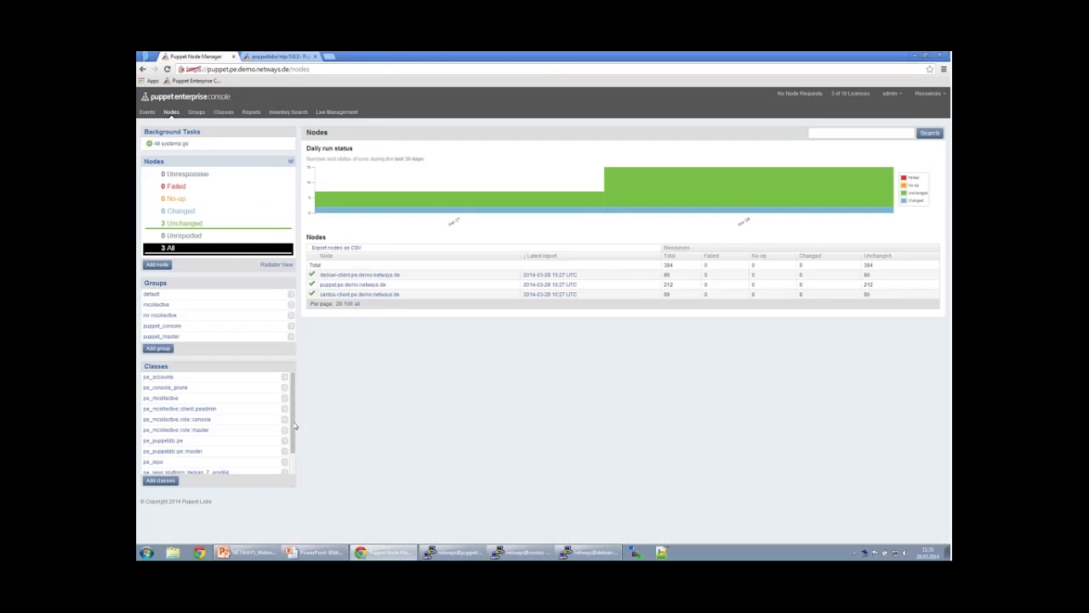
pyautogui.scroll(-2, 296, 453)
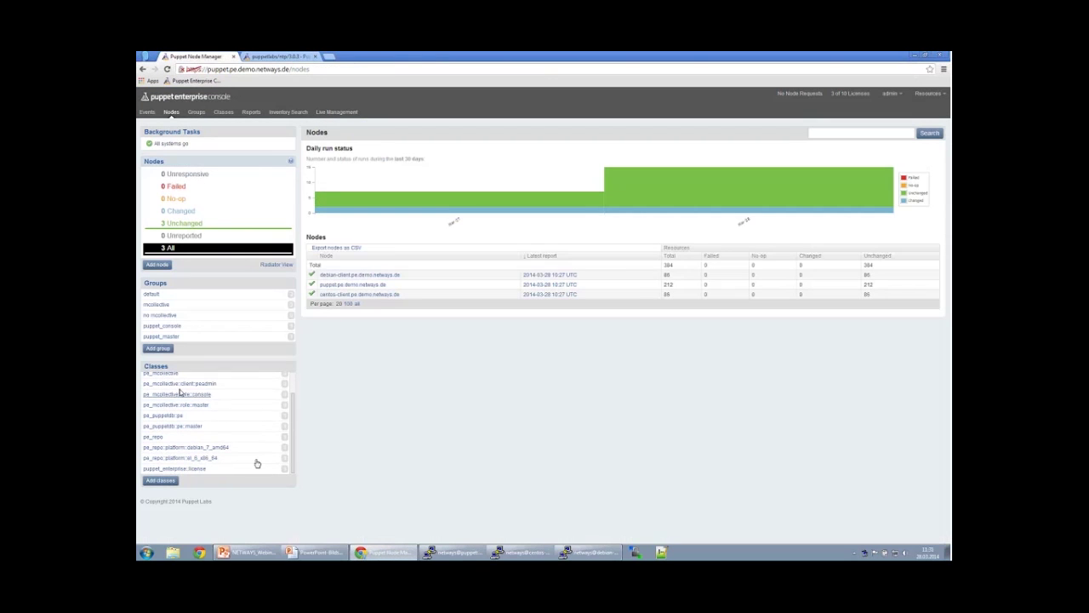
pyautogui.click(156, 366)
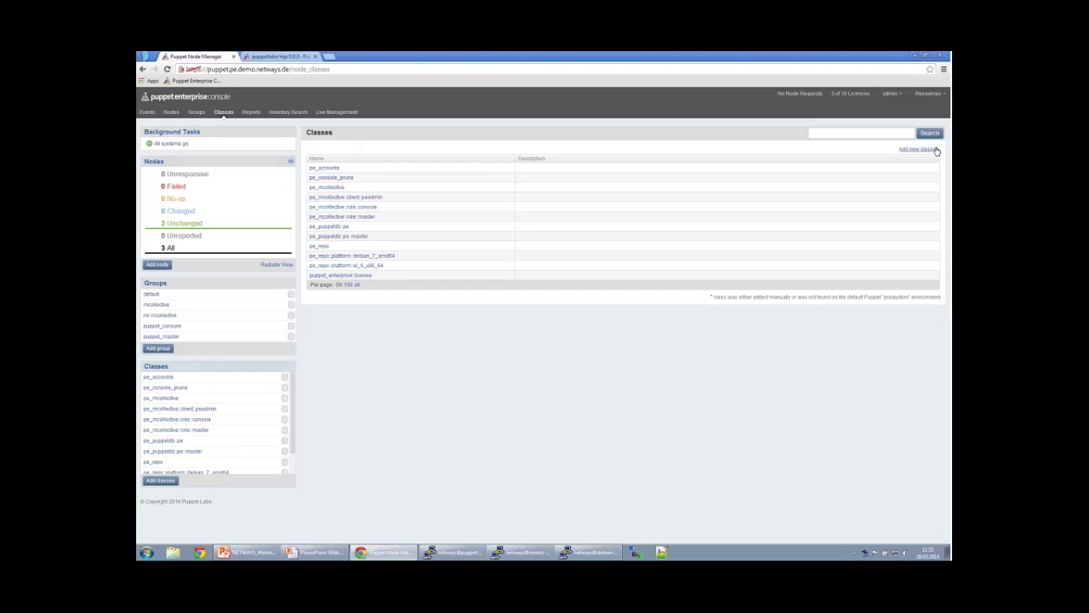
pyautogui.click(920, 151)
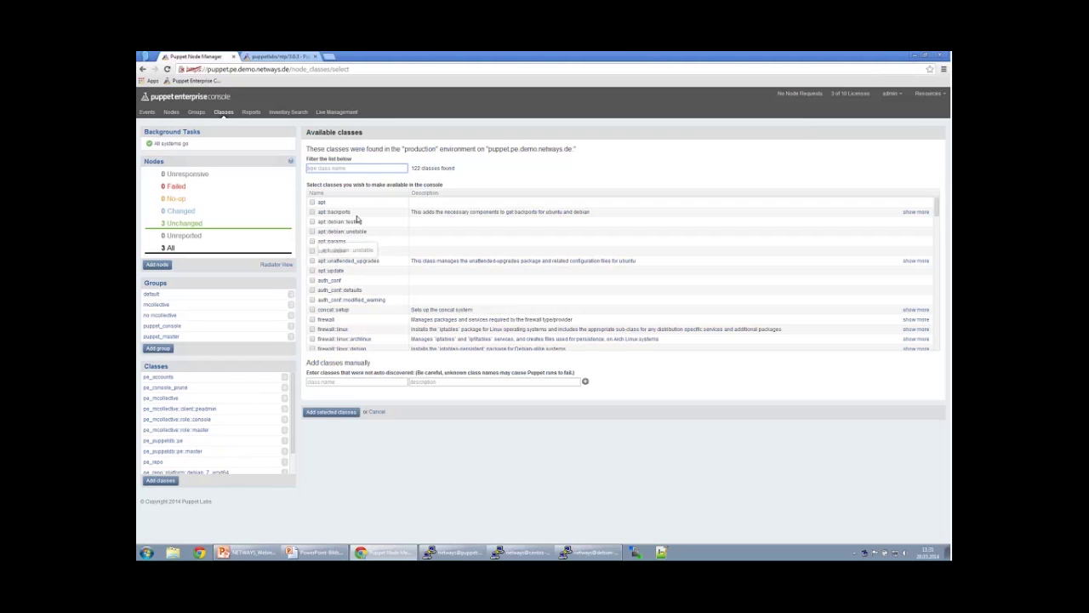
# Check mysql::client, mysql::server and ntp and add the selected classes.
pyautogui.scroll(-3, 354, 235)
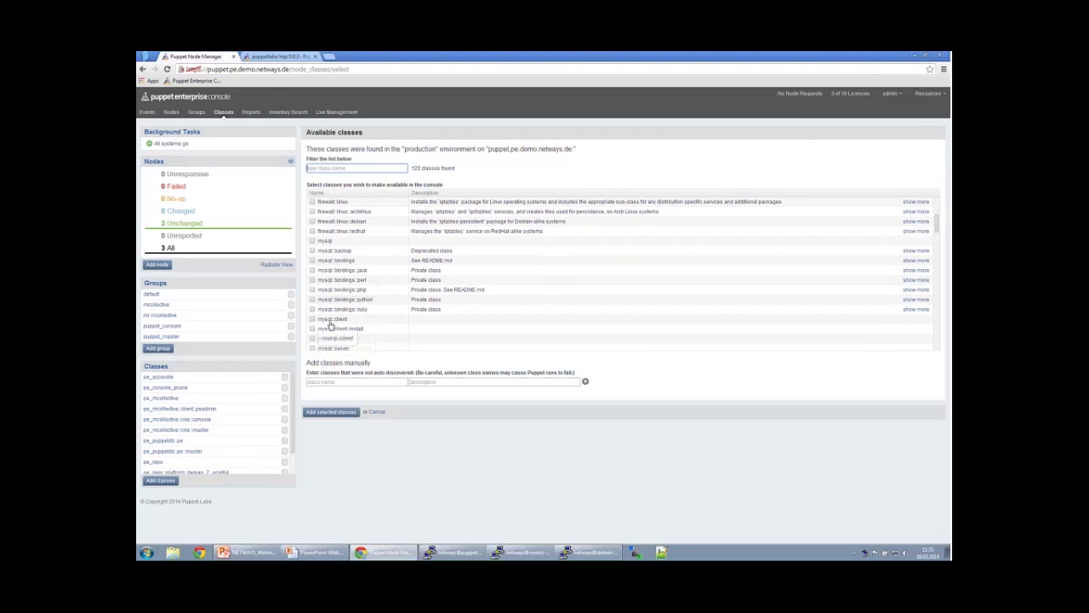
pyautogui.scroll(-1, 450, 330)
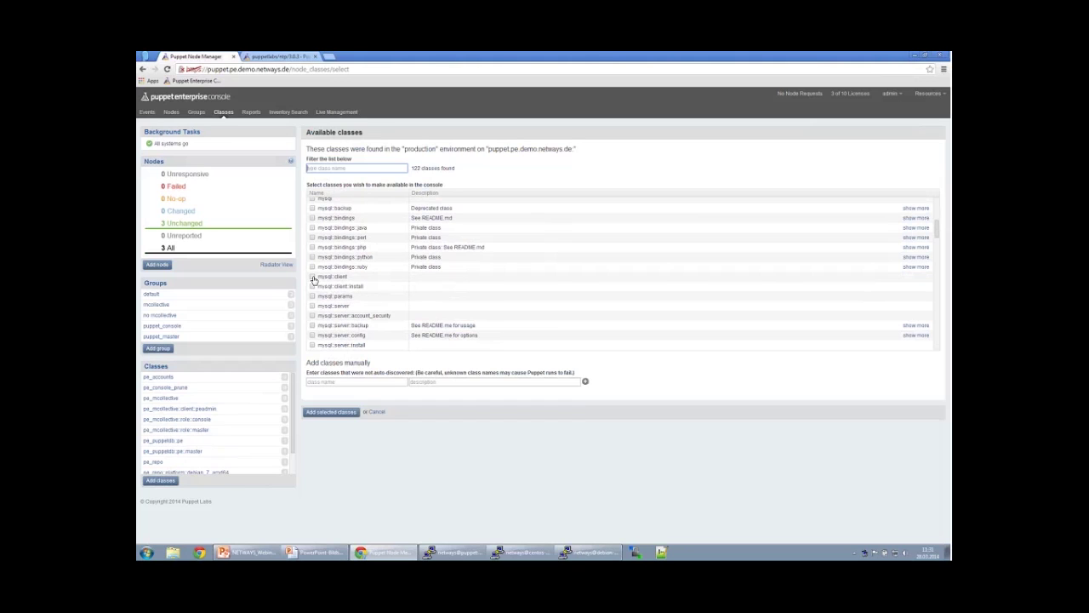
pyautogui.click(317, 279)
pyautogui.click(314, 306)
pyautogui.scroll(-1, 434, 303)
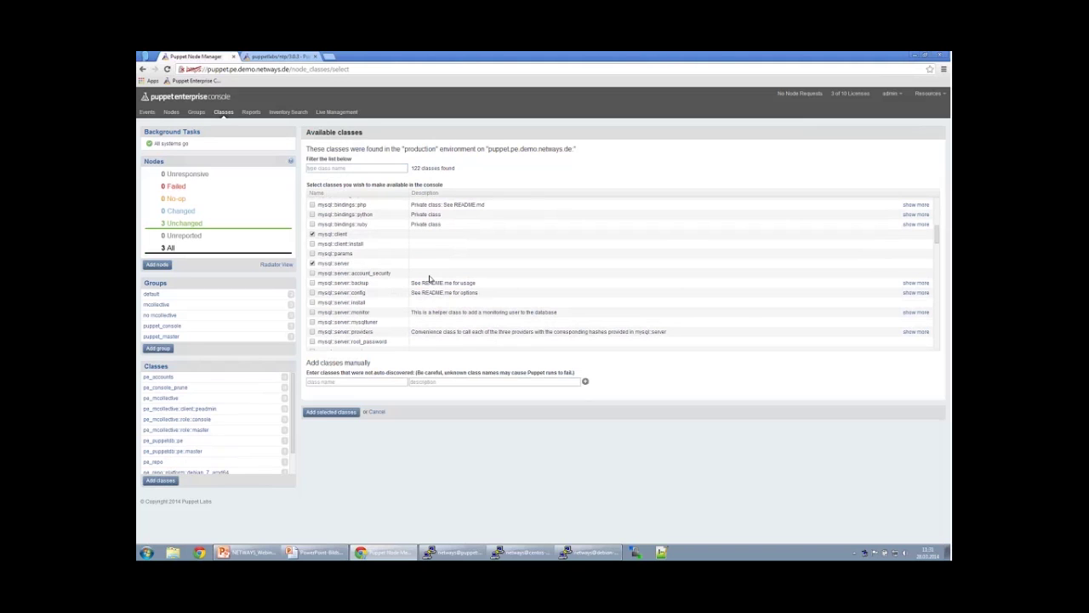
pyautogui.scroll(-1, 430, 276)
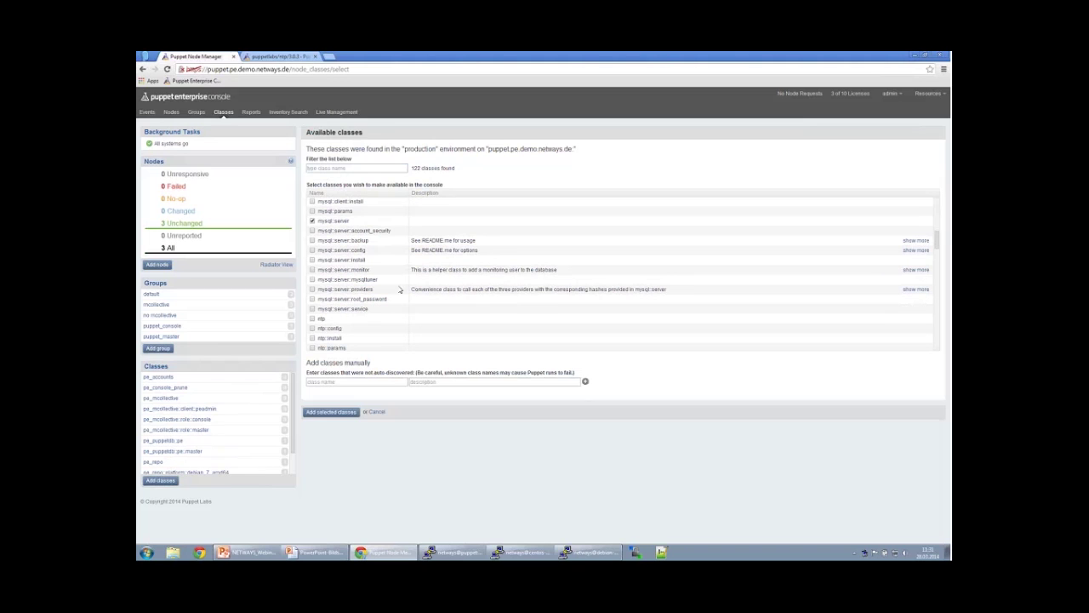
pyautogui.click(312, 318)
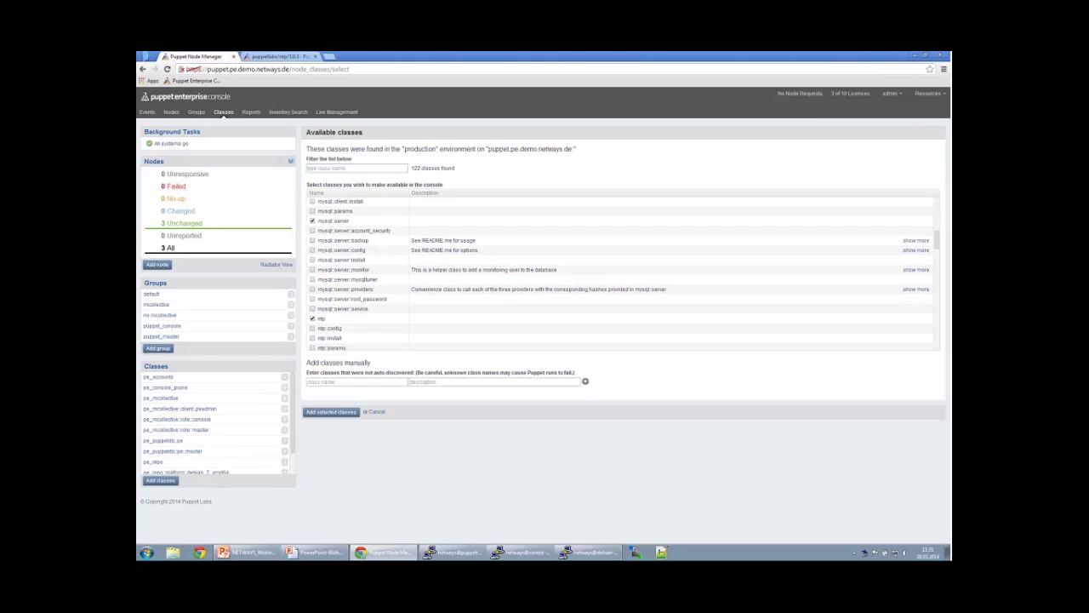
pyautogui.click(353, 413)
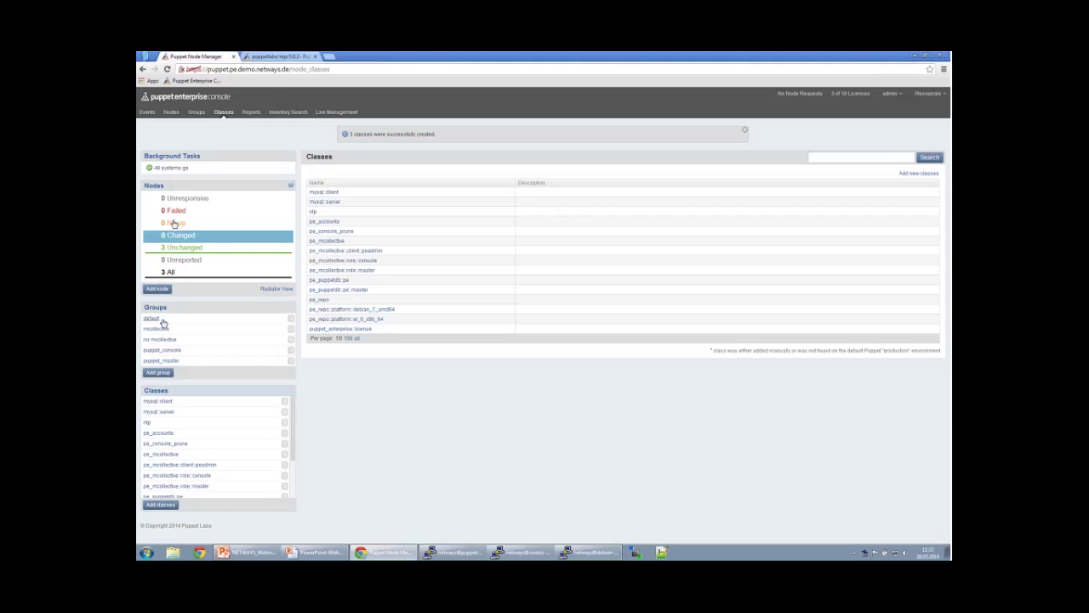
# Add the ntp class to the default group, save it, and open debian-client.pe.demo.netways.de.
pyautogui.click(170, 113)
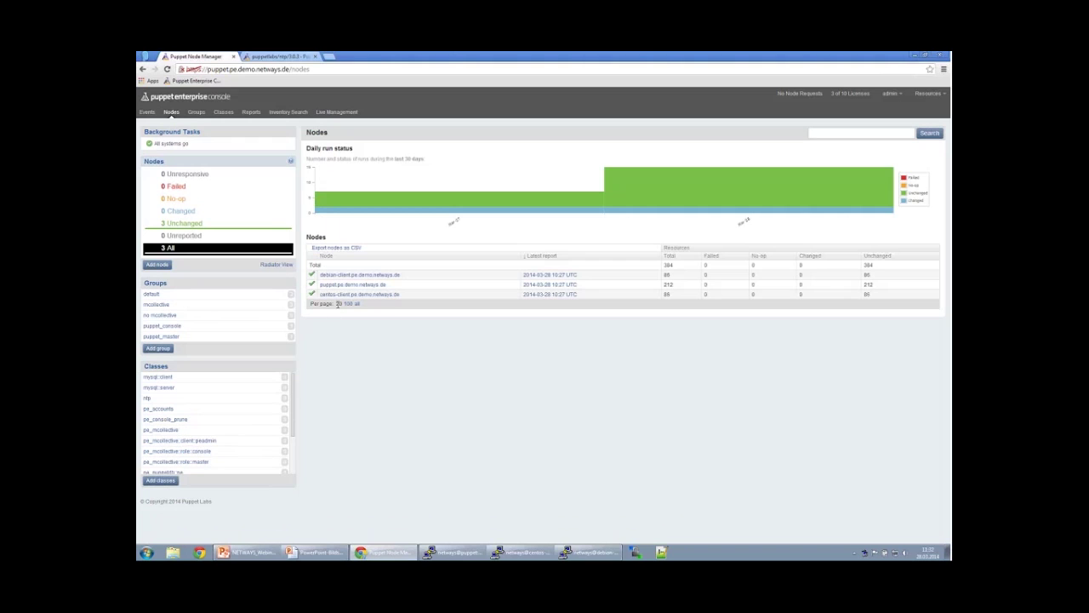
pyautogui.click(153, 293)
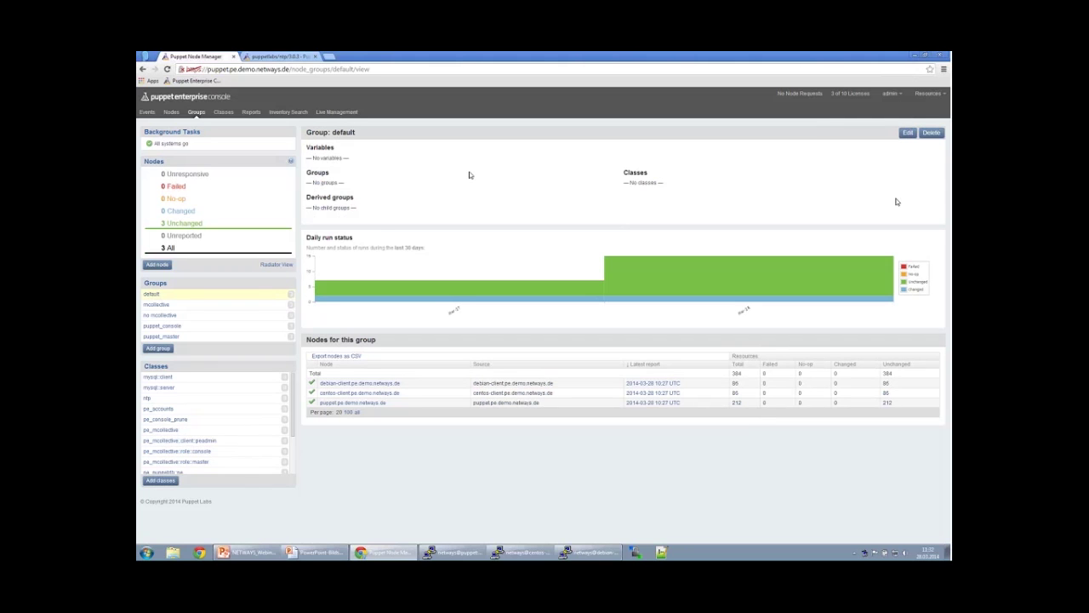
pyautogui.click(907, 133)
pyautogui.click(332, 281)
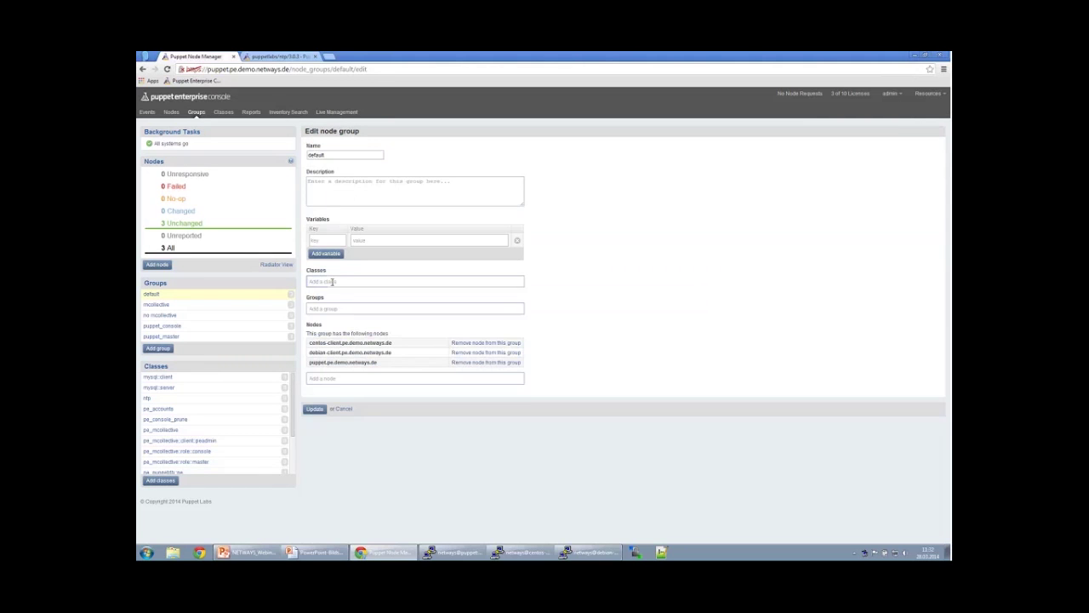
pyautogui.write('ntp')
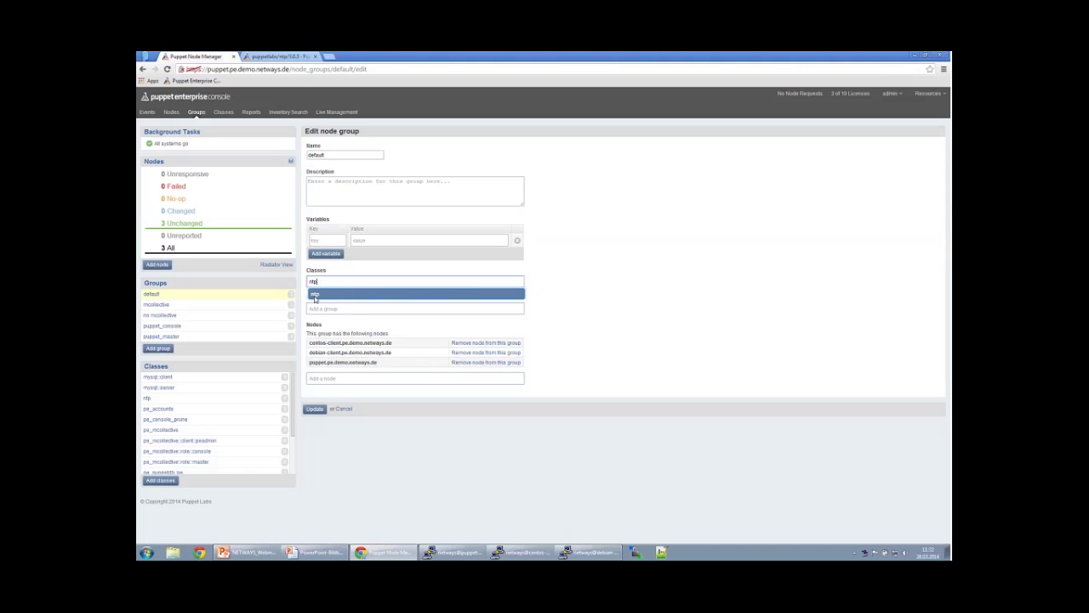
pyautogui.click(315, 294)
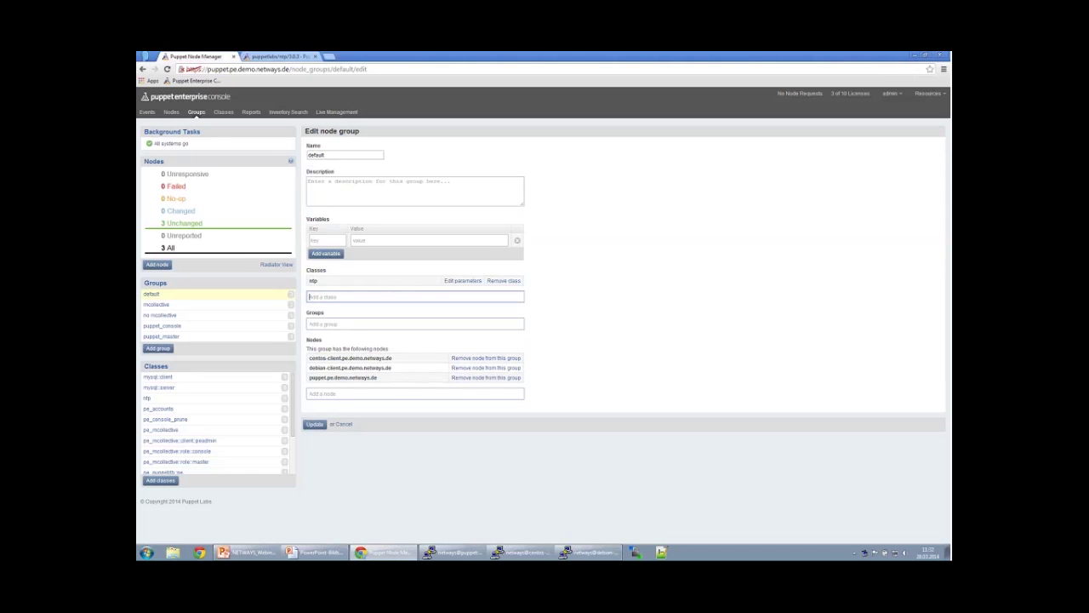
pyautogui.click(314, 423)
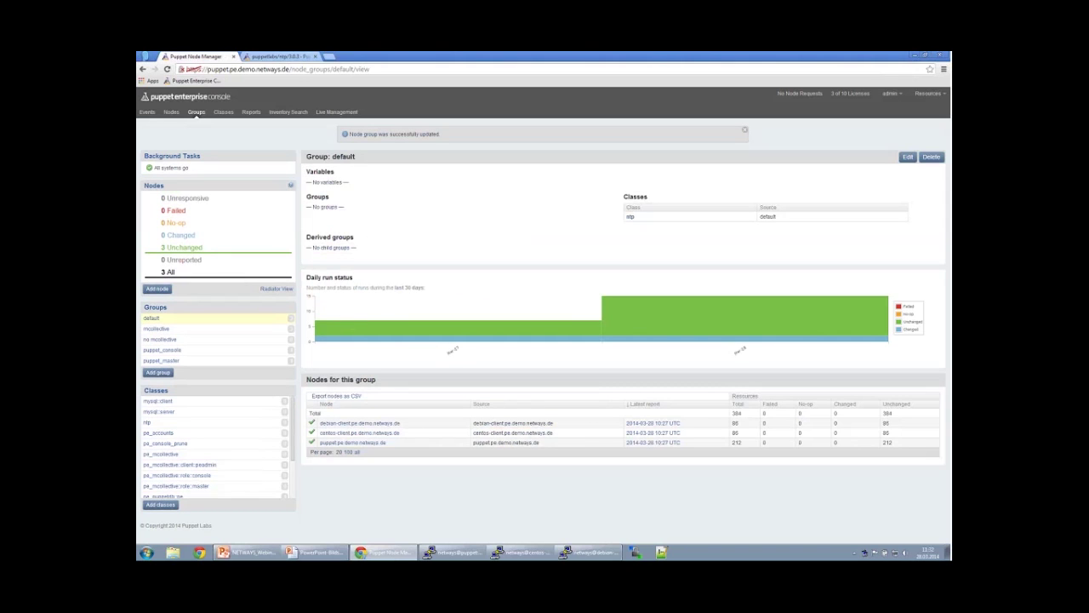
pyautogui.click(346, 425)
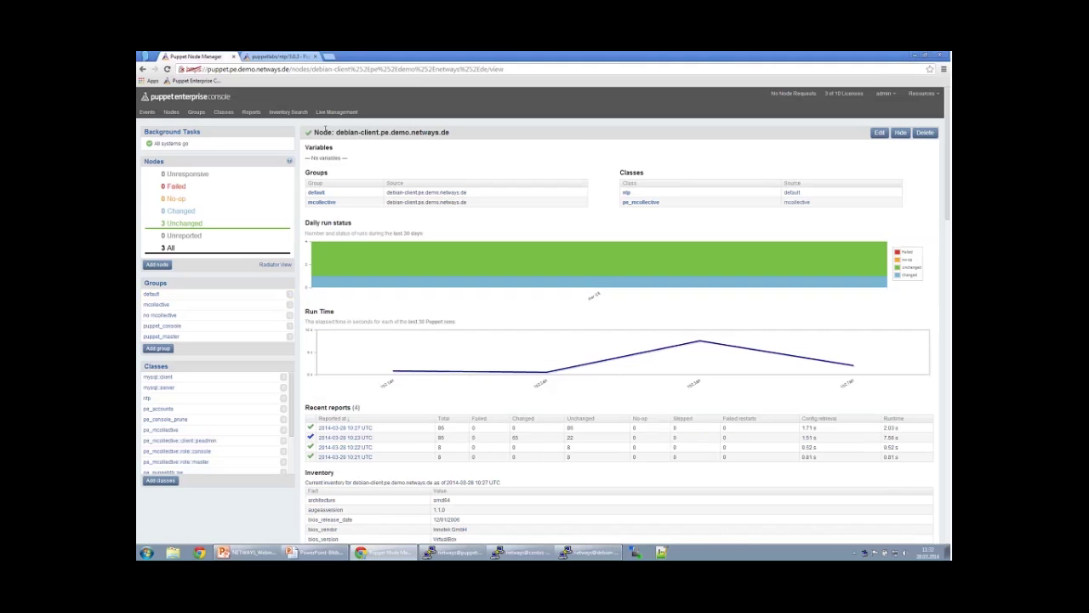
# Assign mysql::client and mysql::server directly to debian-client and save, then go to Live Management.
pyautogui.click(879, 142)
pyautogui.click(341, 287)
pyautogui.write('mysql')
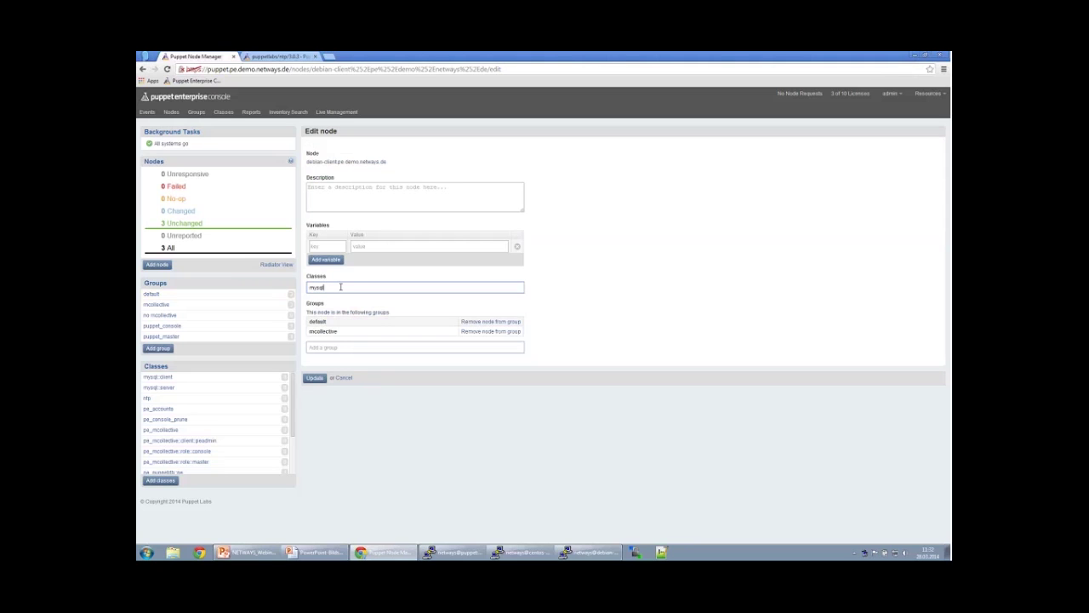
pyautogui.click(328, 298)
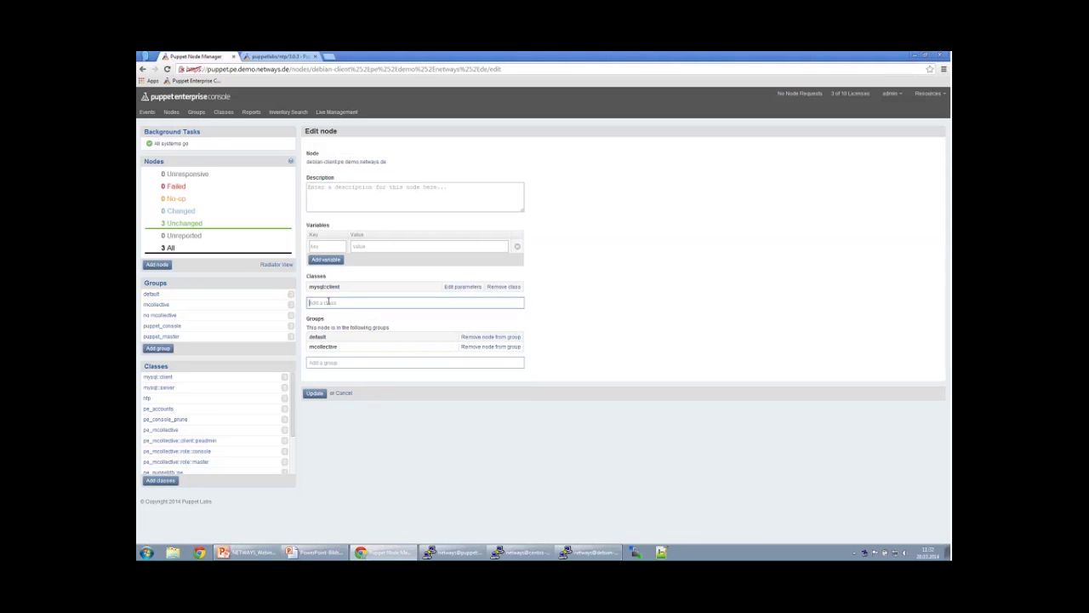
pyautogui.write('mysql')
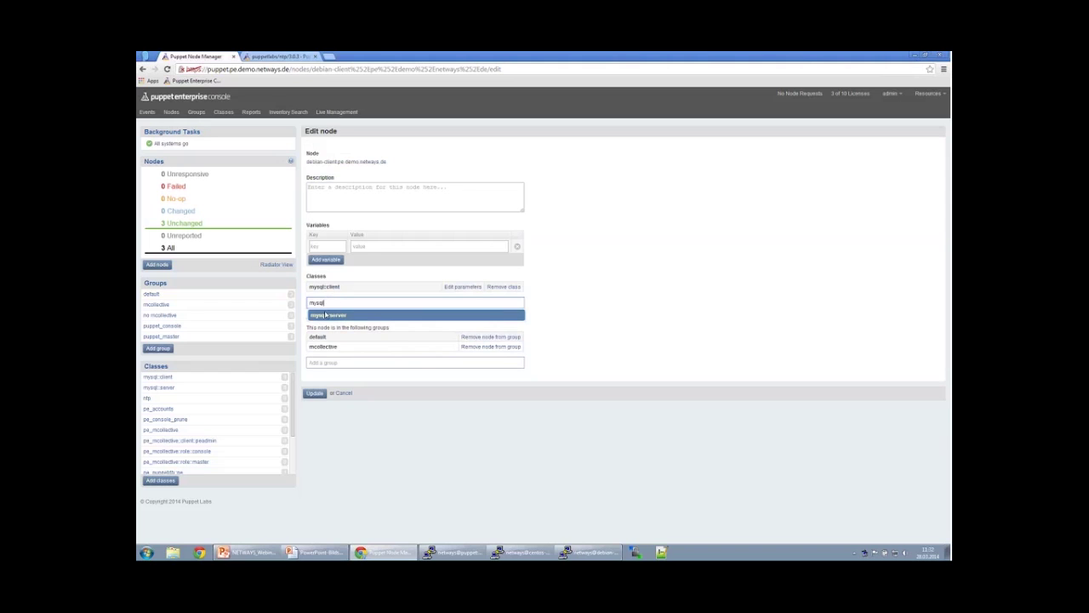
pyautogui.click(324, 312)
pyautogui.click(315, 402)
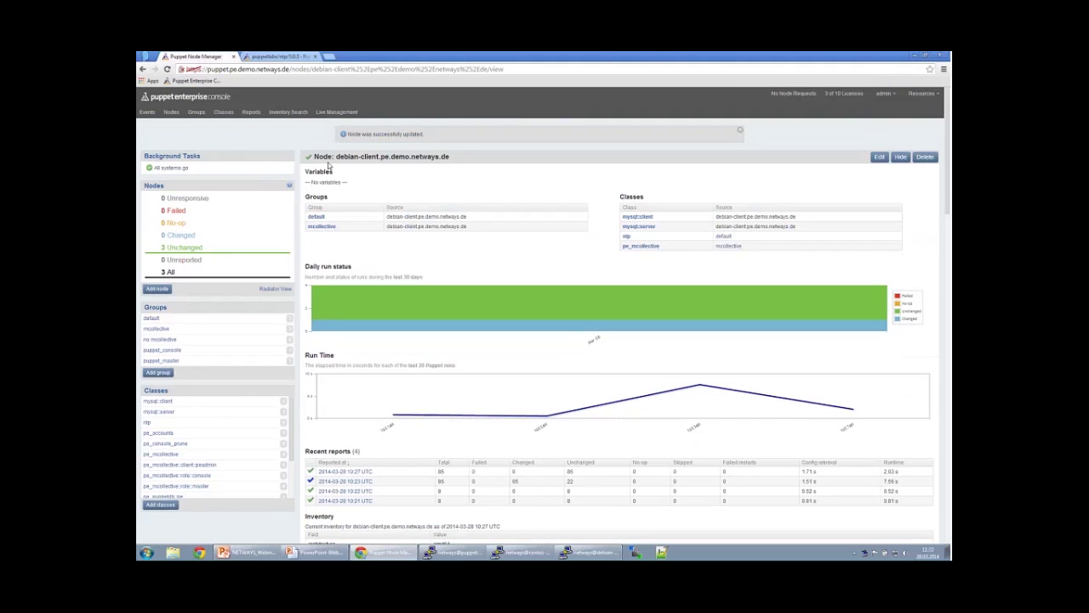
pyautogui.click(337, 113)
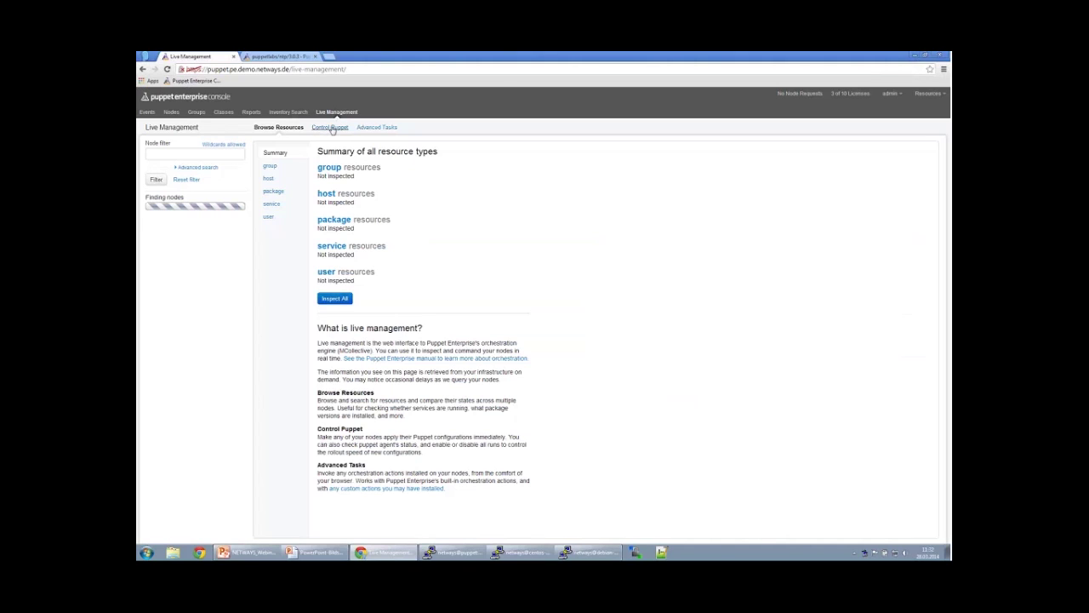
# Run Puppet runonce on debian-client and the puppet master, excluding centos-client, and check the results.
pyautogui.click(331, 127)
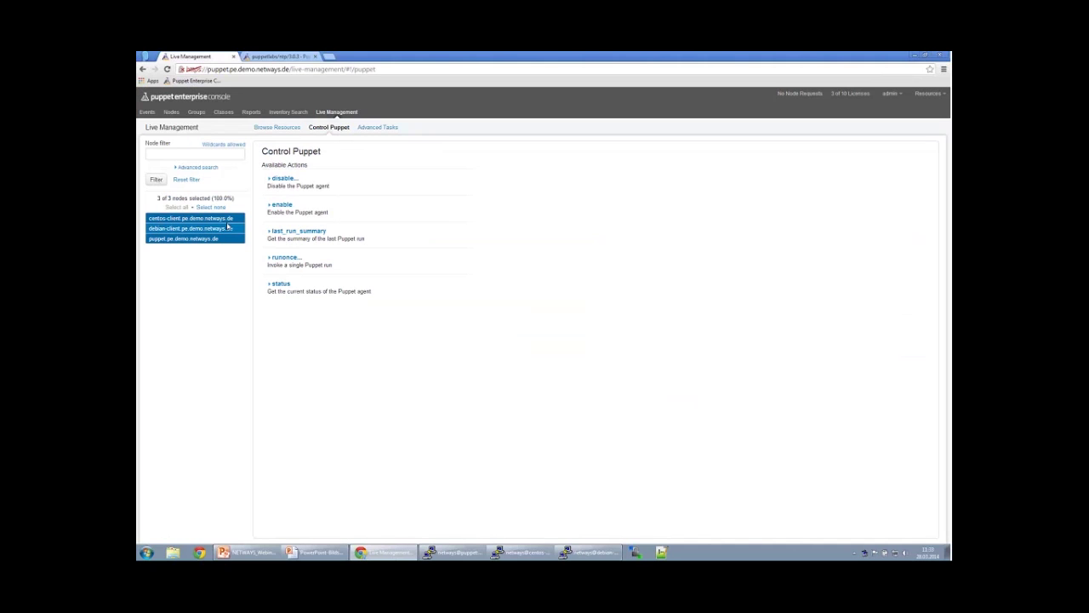
pyautogui.click(227, 221)
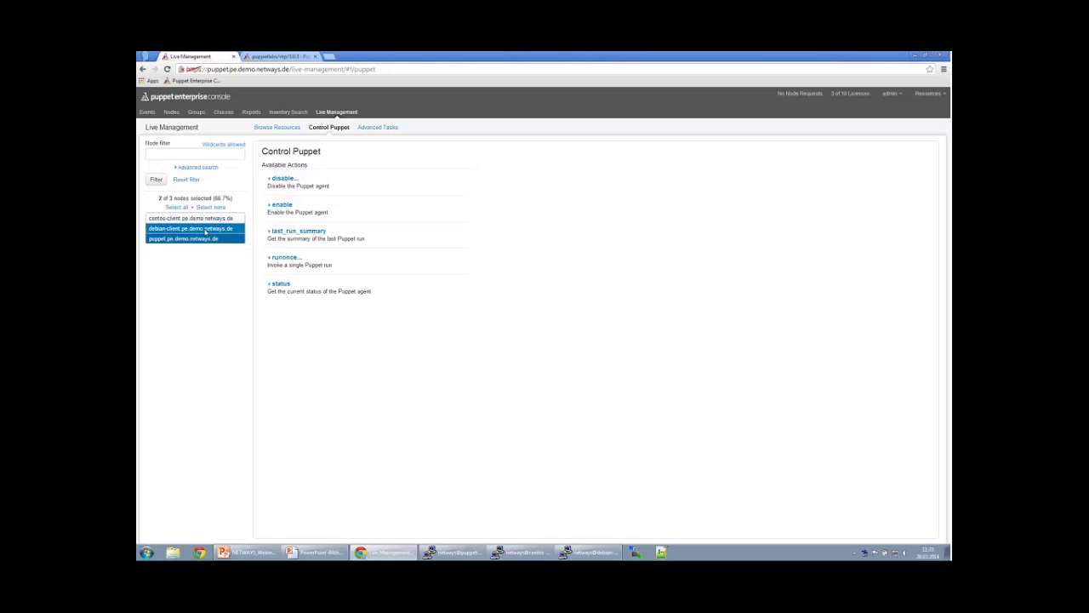
pyautogui.click(281, 257)
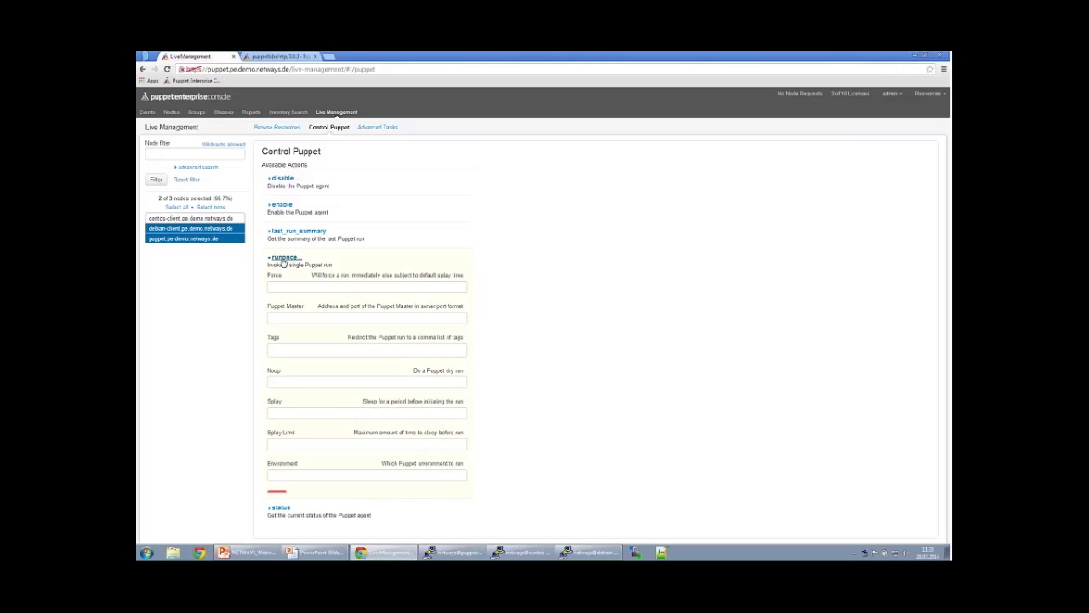
pyautogui.click(277, 498)
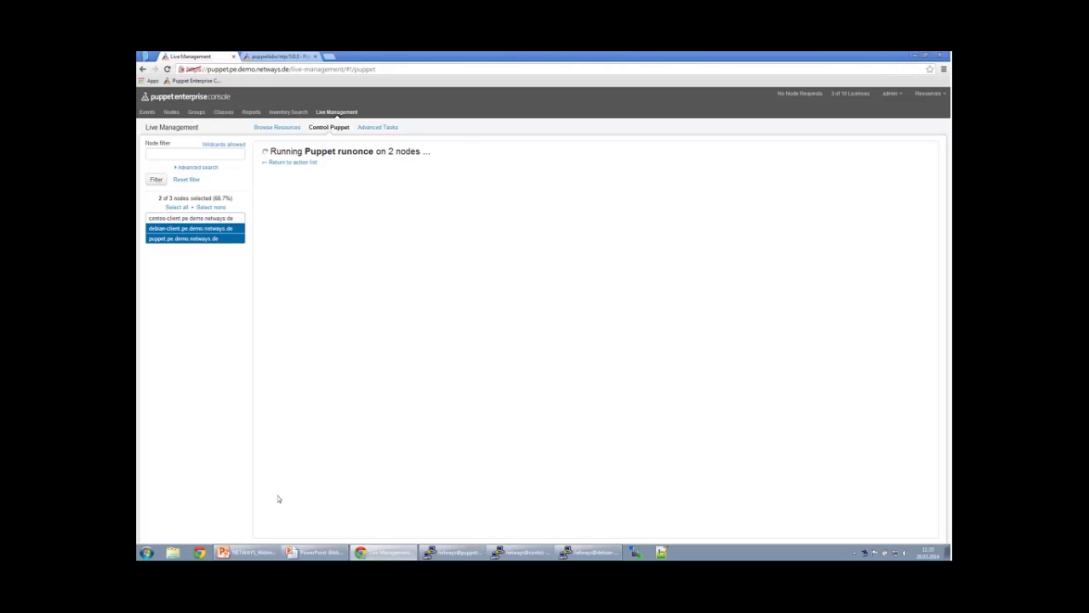
pyautogui.click(292, 174)
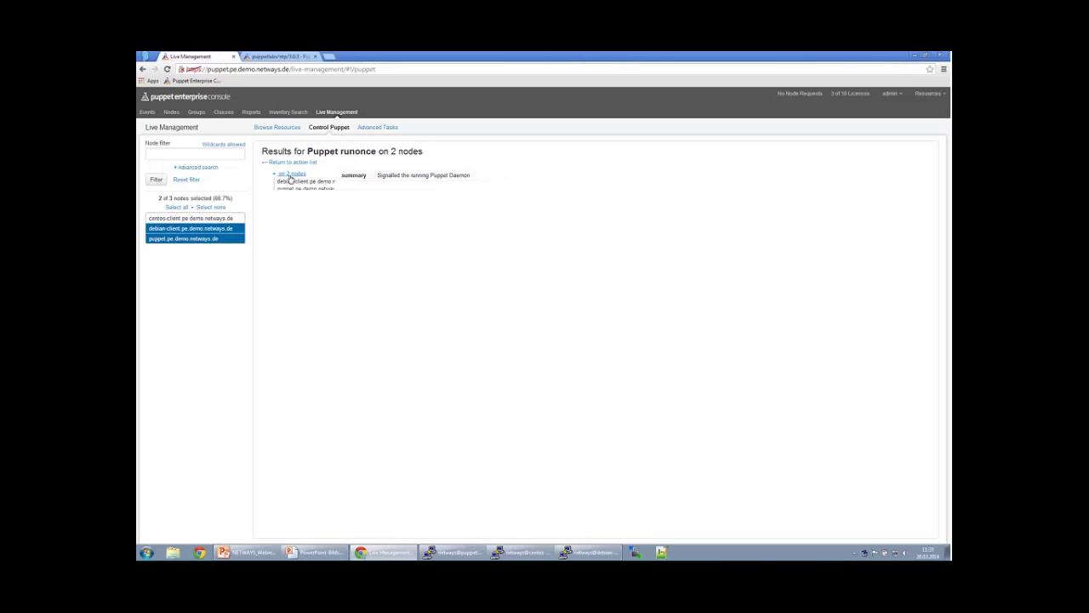
pyautogui.click(172, 114)
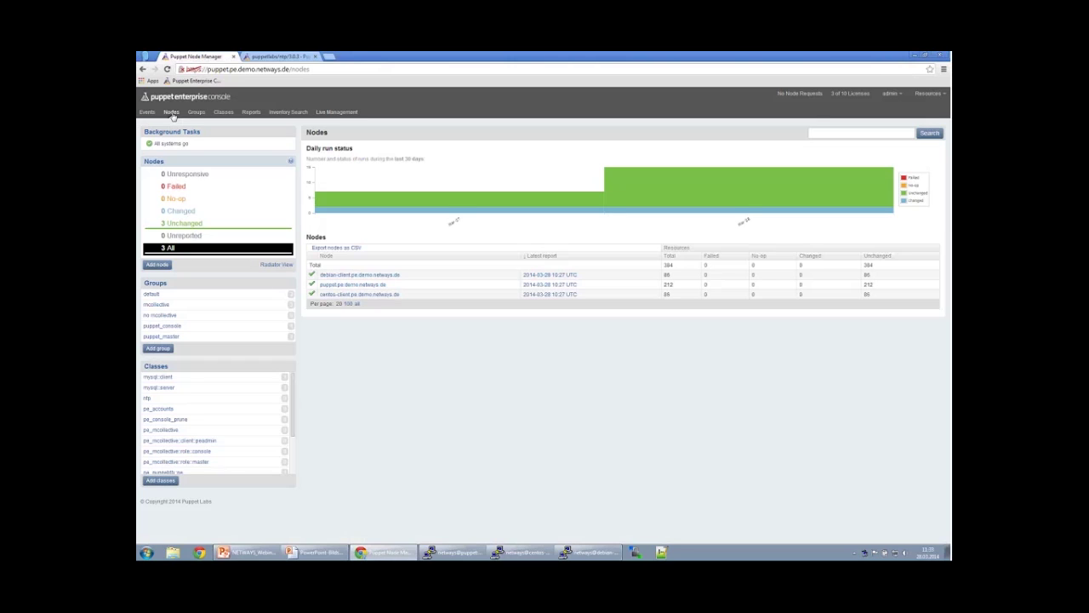
# Refresh the nodes overview repeatedly while waiting for the new run results.
pyautogui.click(171, 113)
pyautogui.click(171, 112)
pyautogui.click(171, 112)
pyautogui.click(171, 112)
pyautogui.click(171, 112)
# Open debian-client, reload until the 10:33 run appears, and open that report.
pyautogui.click(336, 278)
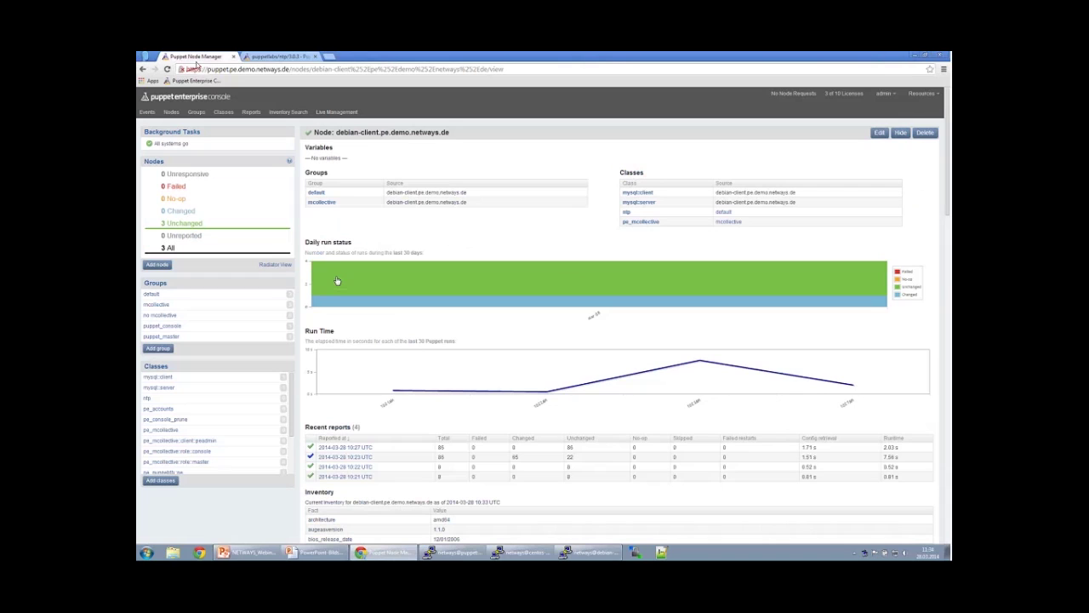
pyautogui.click(168, 69)
pyautogui.click(168, 69)
pyautogui.click(167, 69)
pyautogui.click(168, 69)
pyautogui.click(168, 69)
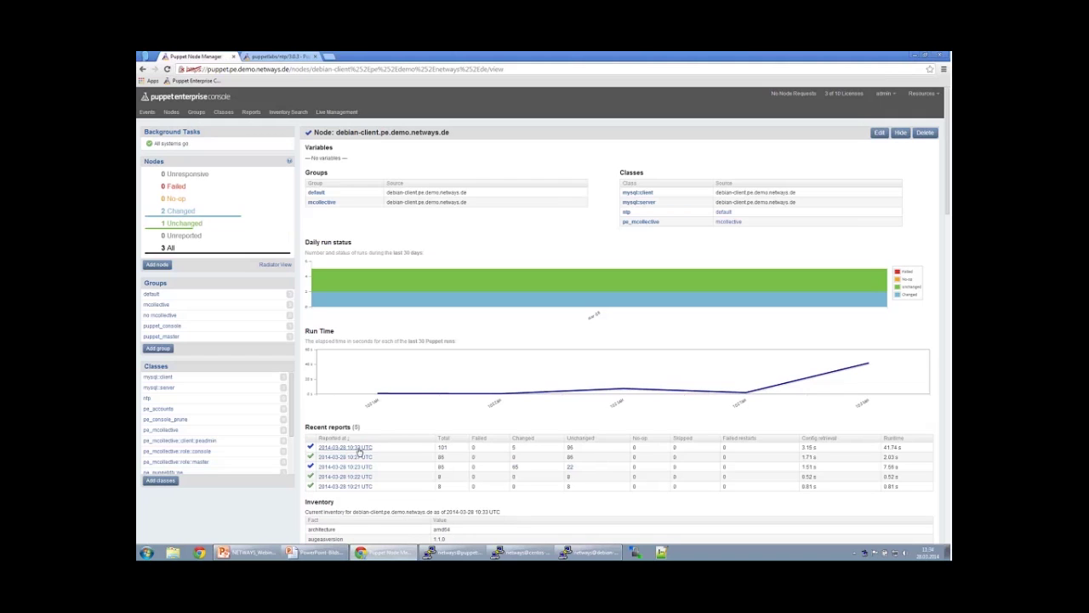
pyautogui.click(331, 450)
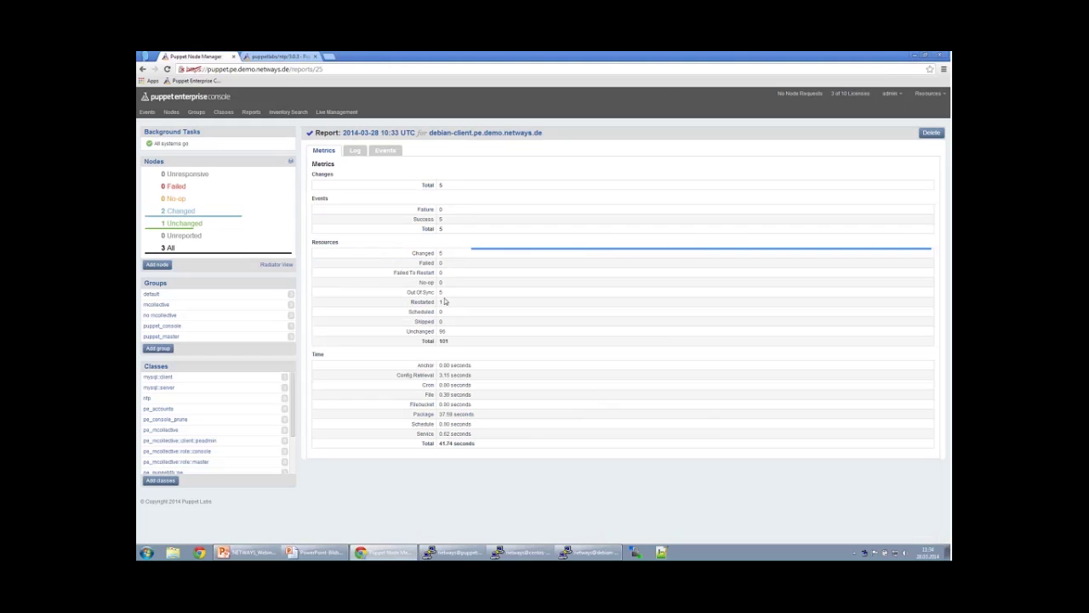
# Review the report's events and log, pointing out the ntp package, ntp.conf md5 hashes and Service[ntp].
pyautogui.click(377, 152)
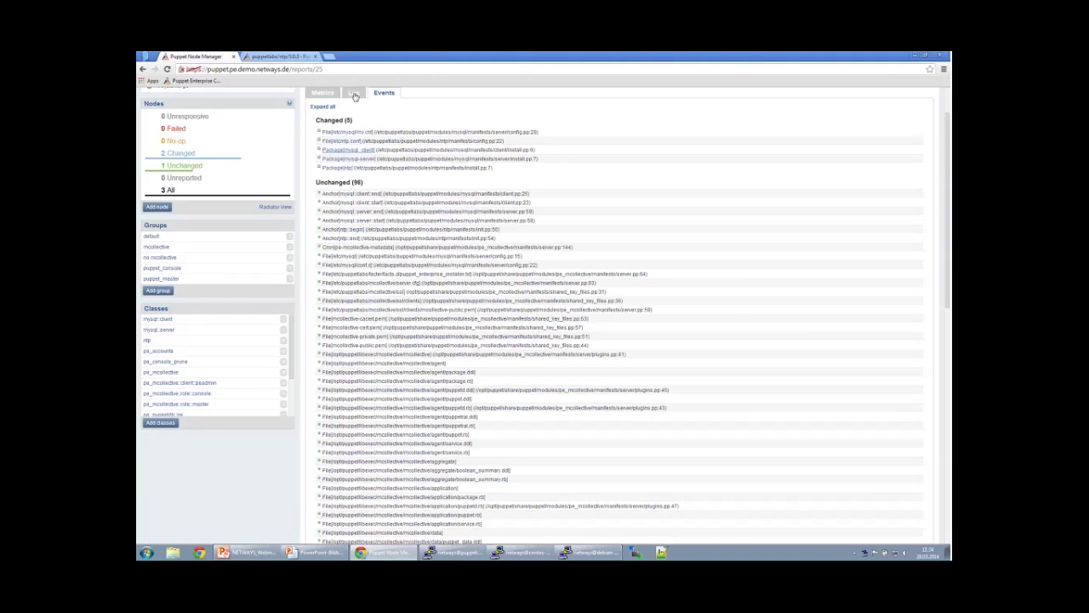
pyautogui.click(354, 93)
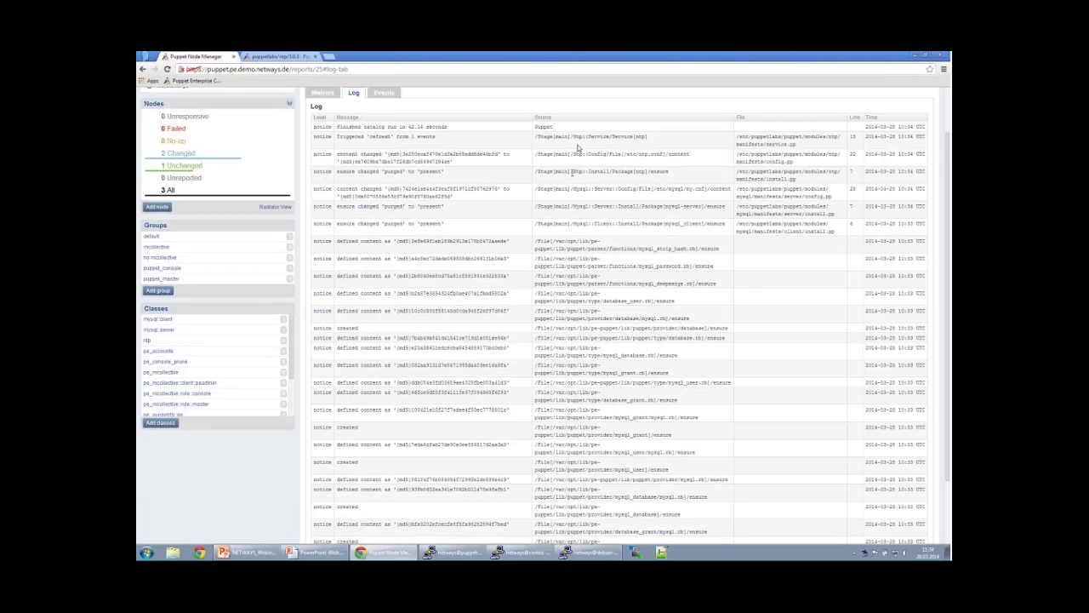
pyautogui.moveTo(573, 171); pyautogui.dragTo(668, 173)
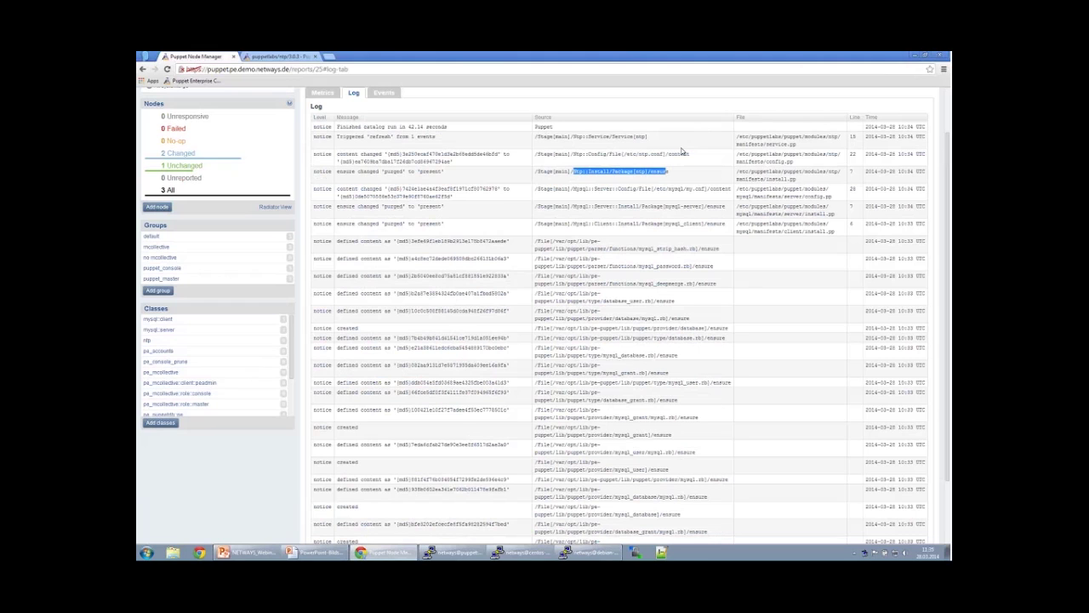
pyautogui.click(655, 172)
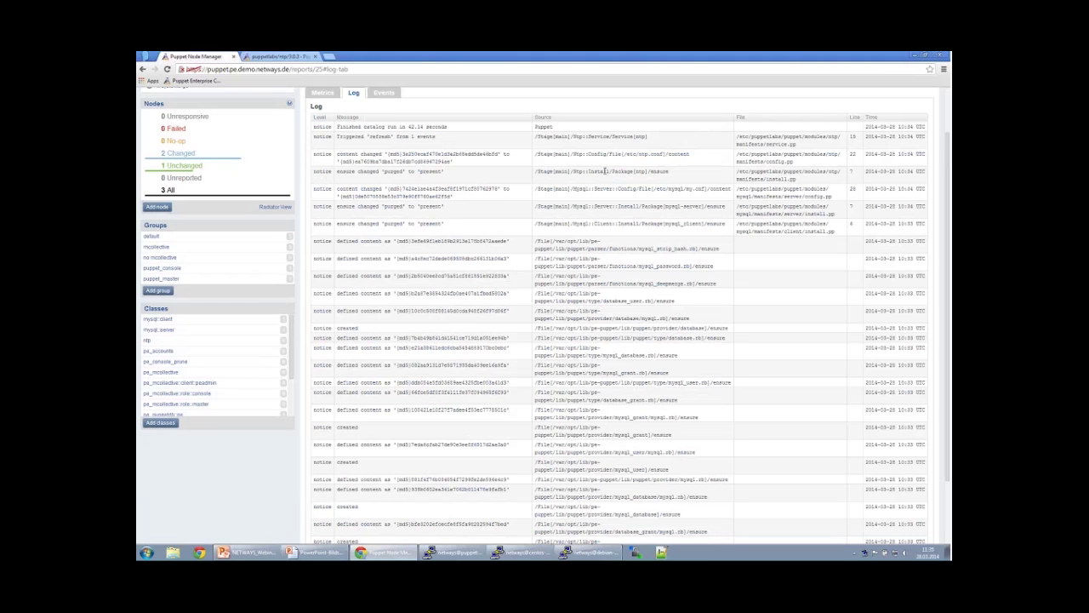
pyautogui.moveTo(604, 171); pyautogui.dragTo(693, 173)
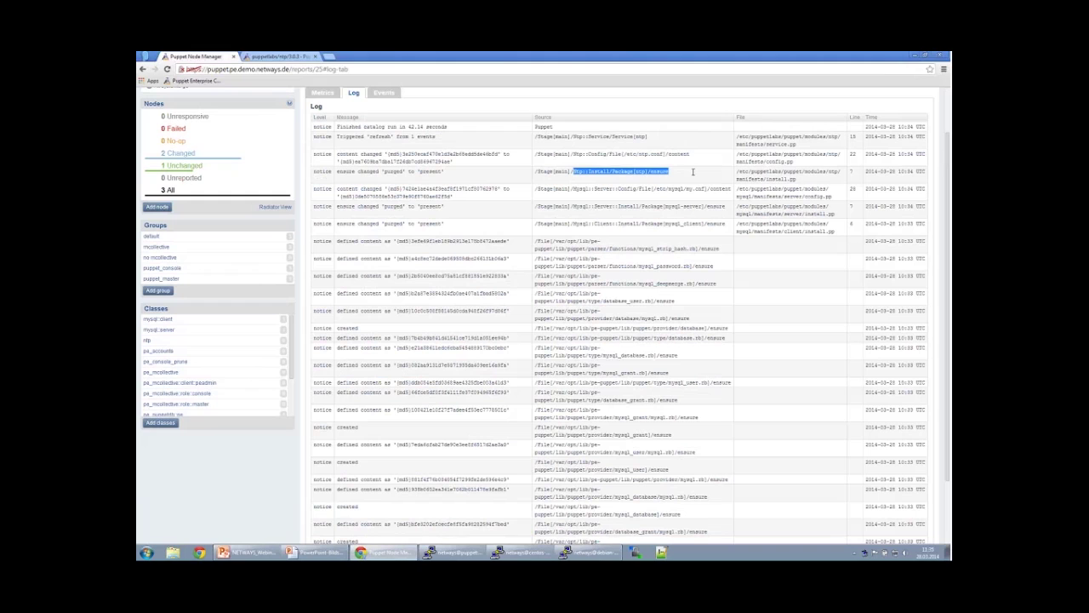
pyautogui.click(694, 158)
pyautogui.moveTo(695, 159); pyautogui.dragTo(572, 154)
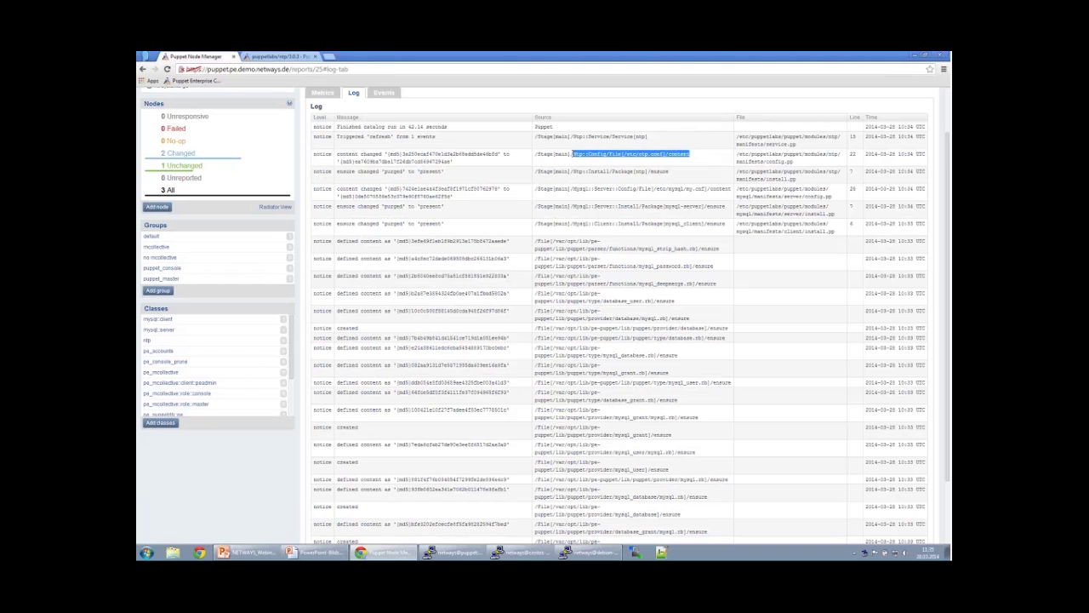
pyautogui.moveTo(398, 154); pyautogui.dragTo(418, 154)
pyautogui.doubleClick(418, 154)
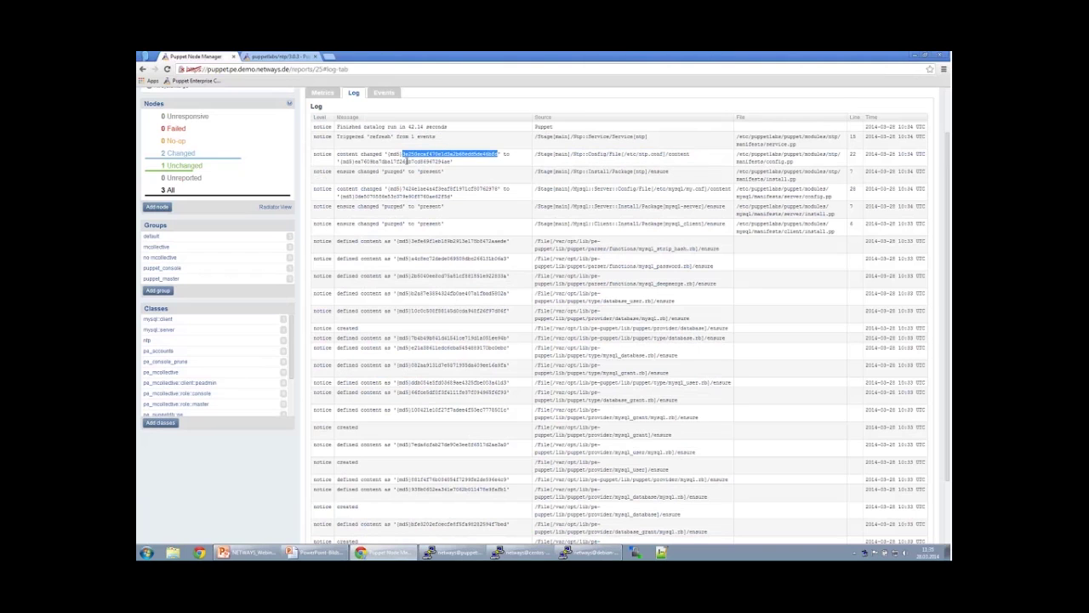
pyautogui.doubleClick(406, 160)
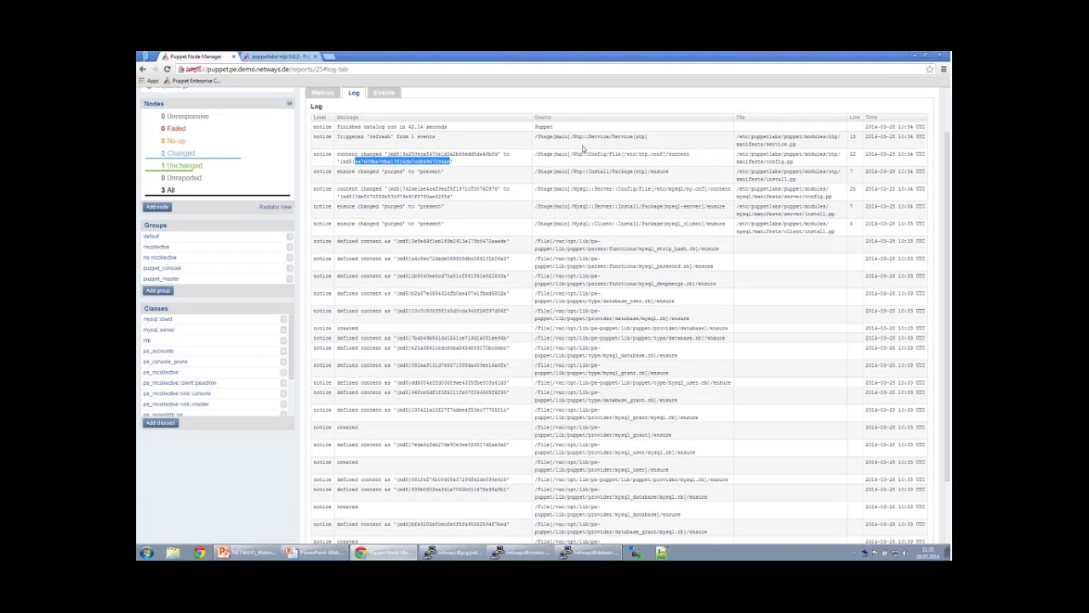
pyautogui.moveTo(614, 136); pyautogui.dragTo(658, 137)
pyautogui.click(658, 138)
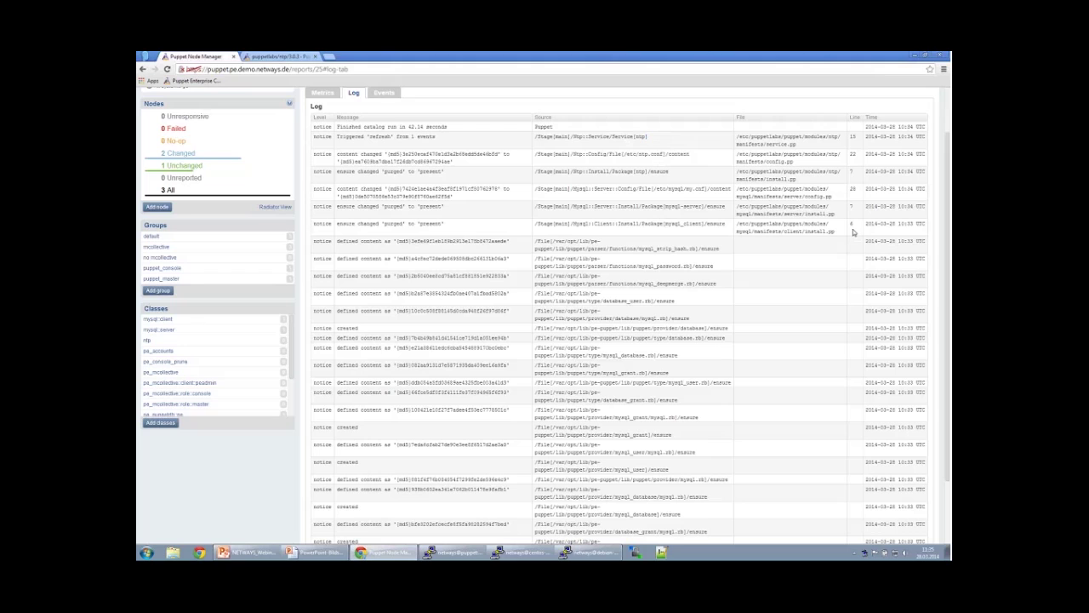
# Point out the mysql_client, Package[mysql-server] and File[/etc/mysql/my.cnf] log entries.
pyautogui.moveTo(853, 232); pyautogui.dragTo(672, 223)
pyautogui.doubleClick(659, 223)
pyautogui.doubleClick(663, 207)
pyautogui.moveTo(663, 209); pyautogui.dragTo(642, 207)
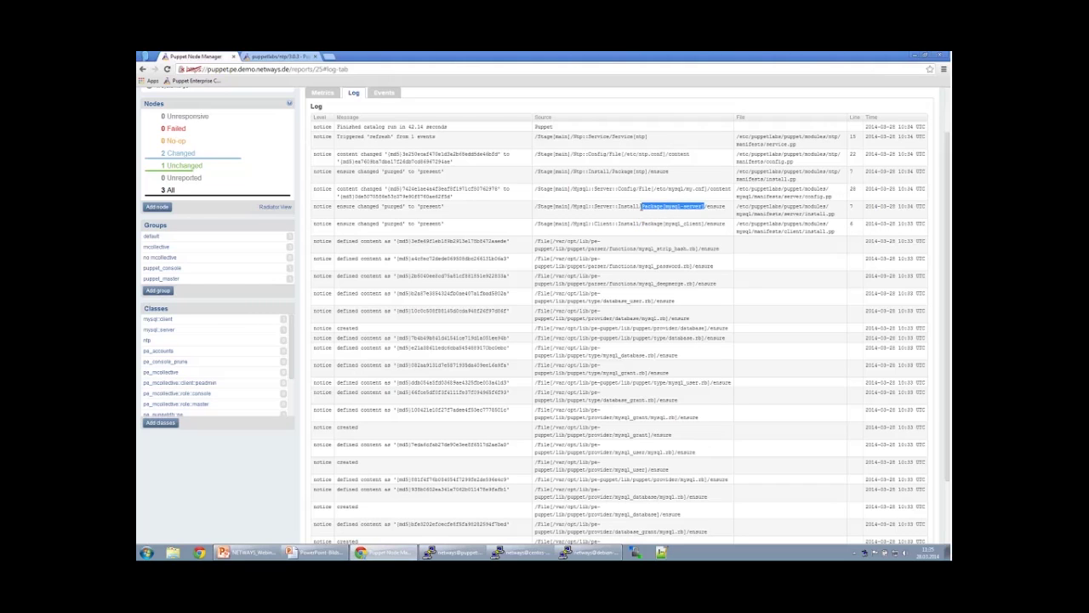
pyautogui.click(639, 188)
pyautogui.moveTo(639, 188); pyautogui.dragTo(709, 189)
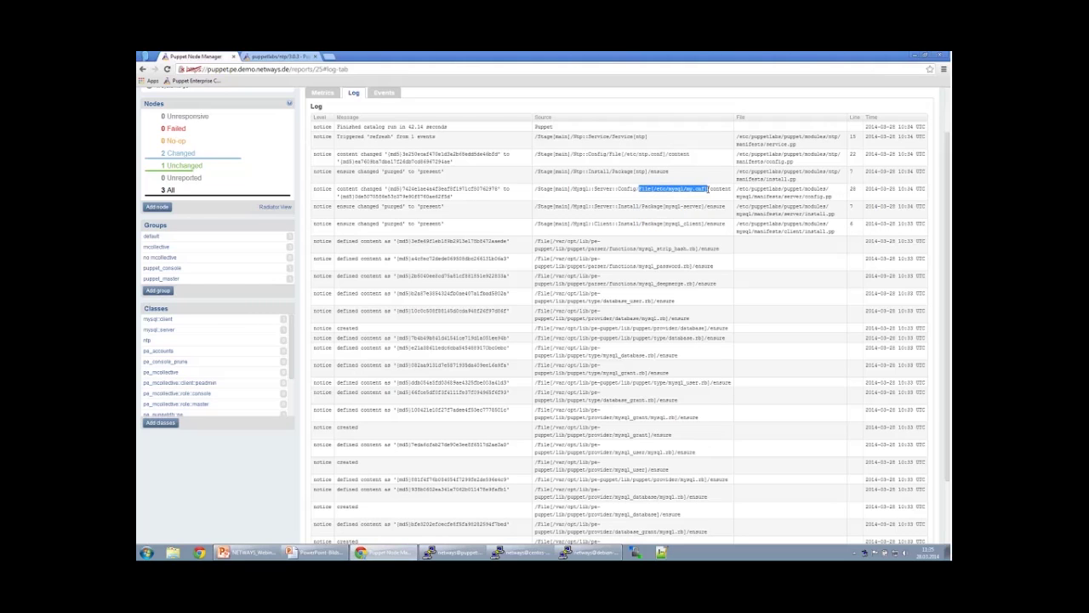
pyautogui.click(719, 191)
pyautogui.scroll(2, 683, 236)
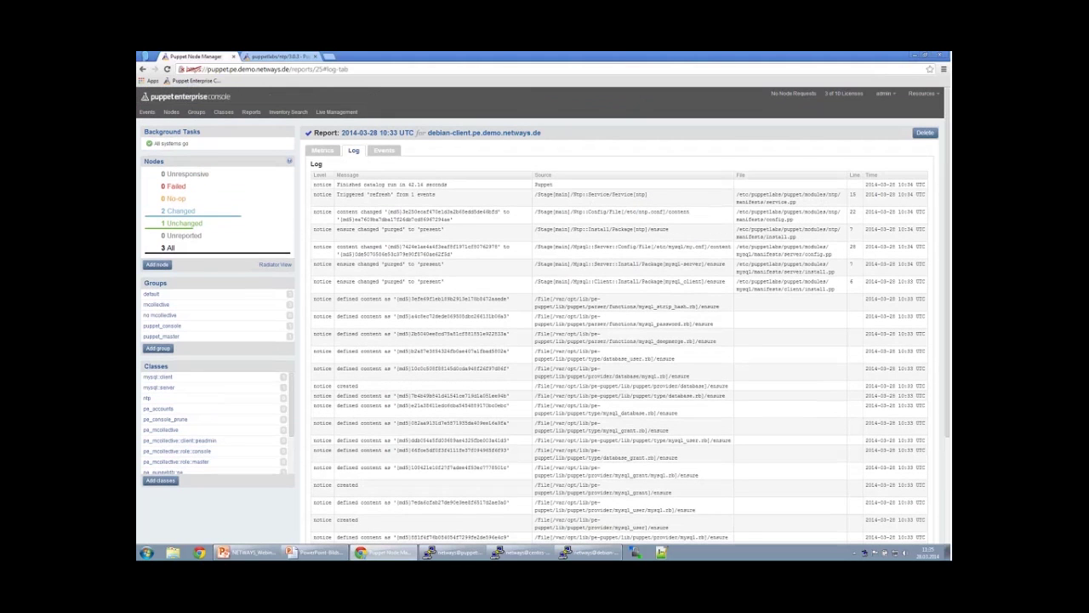
pyautogui.scroll(-2, 635, 270)
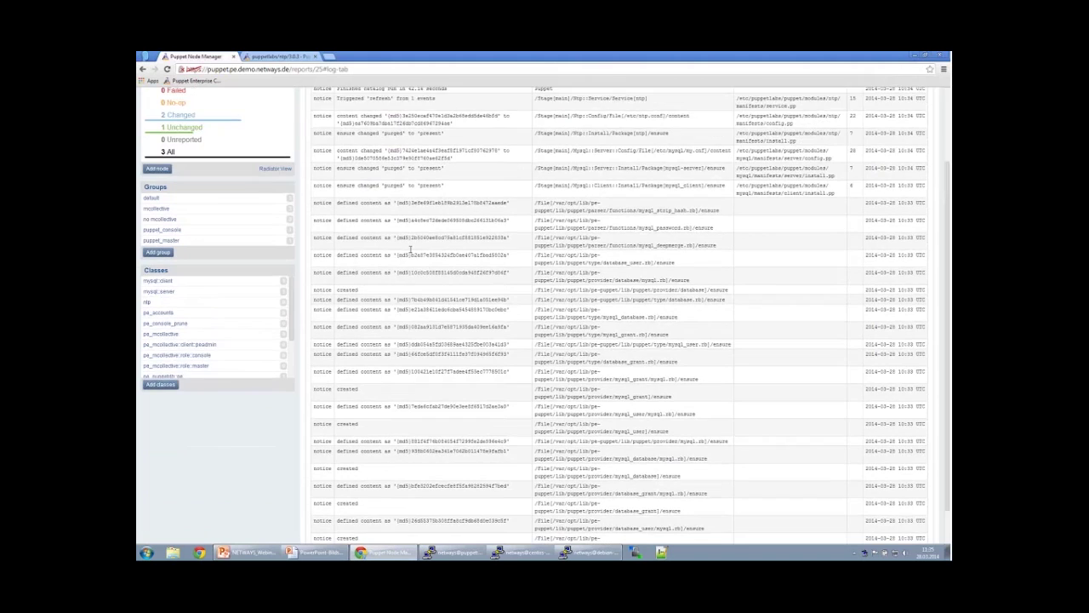
pyautogui.scroll(2, 510, 255)
pyautogui.click(165, 109)
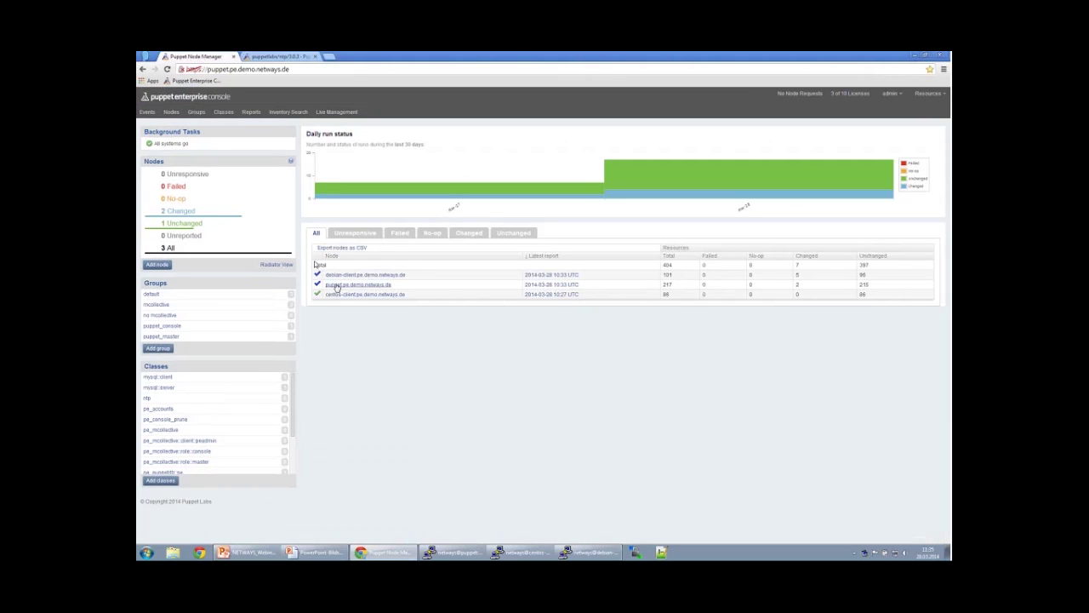
# Scroll through puppet.pe.demo.netways.de's newest report log, then return to the LIVE DEMO slideshow.
pyautogui.click(336, 285)
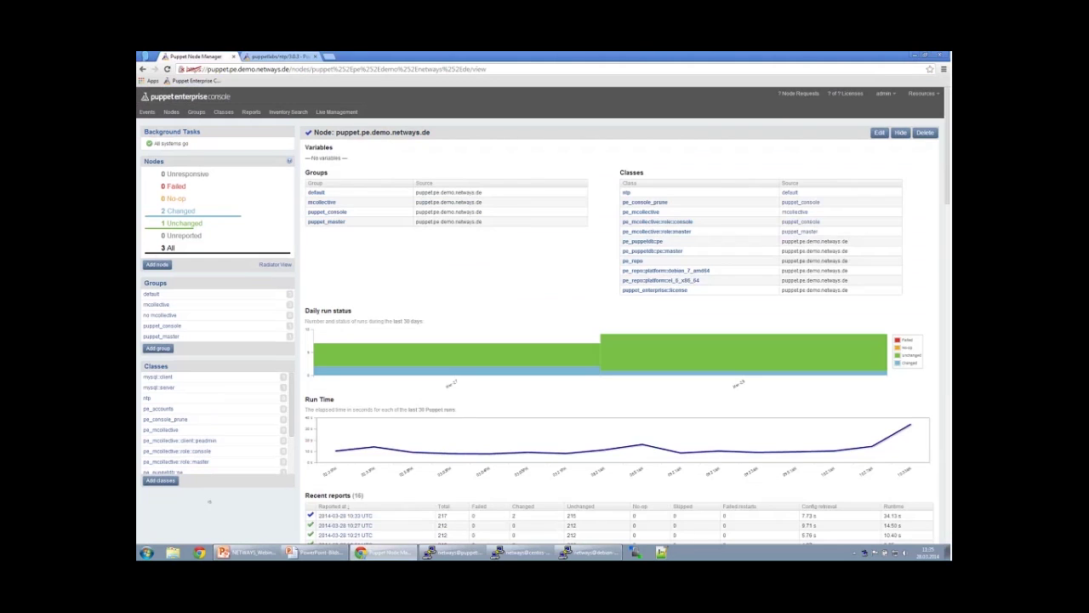
pyautogui.click(345, 516)
pyautogui.click(359, 152)
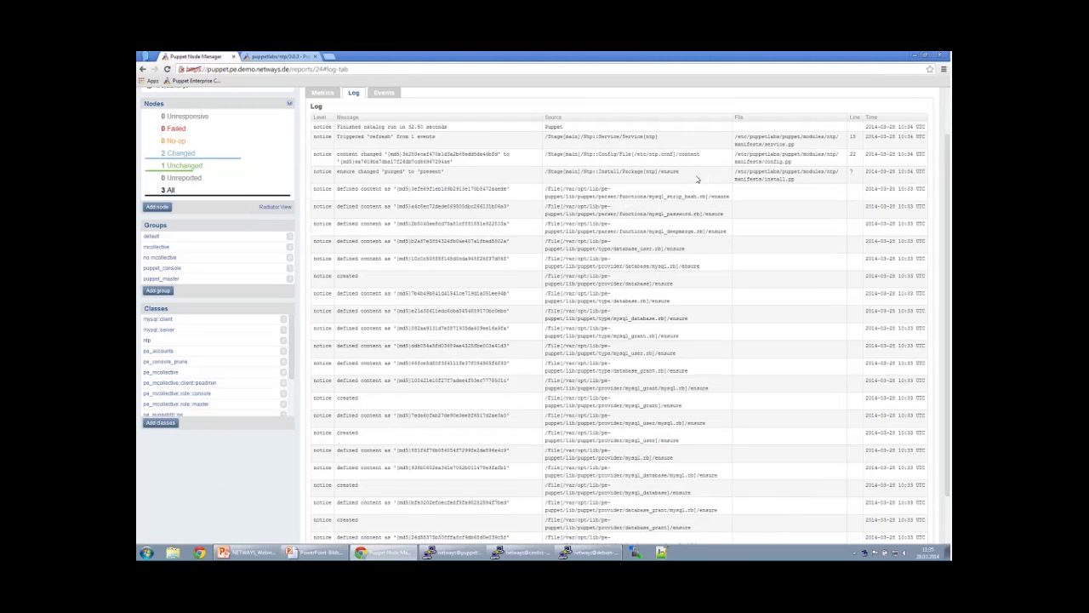
pyautogui.moveTo(697, 179); pyautogui.dragTo(630, 136)
pyautogui.click(624, 147)
pyautogui.scroll(-1, 662, 468)
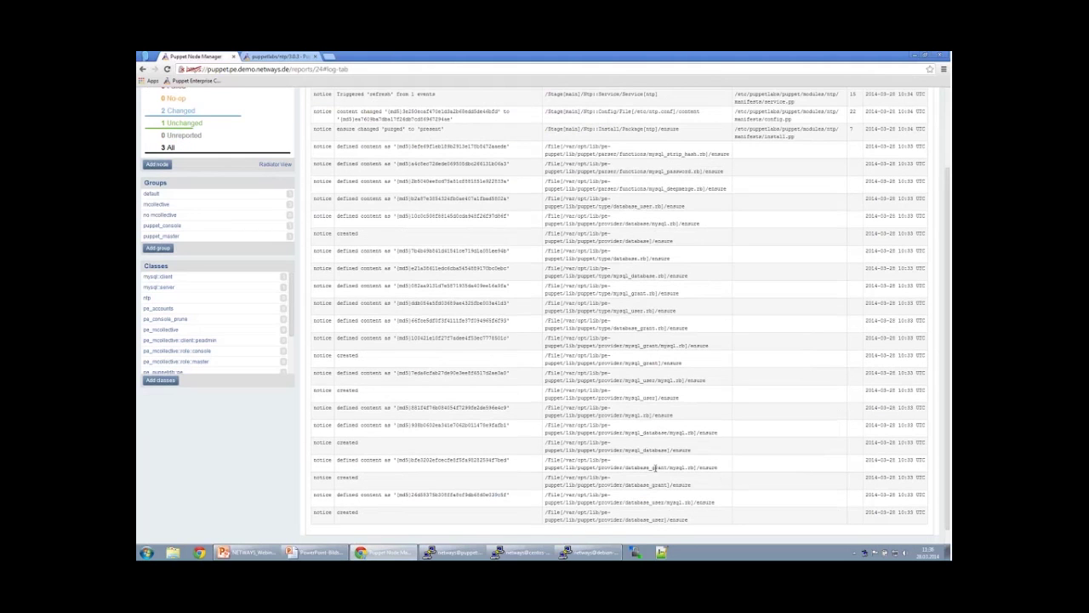
pyautogui.scroll(-1, 662, 468)
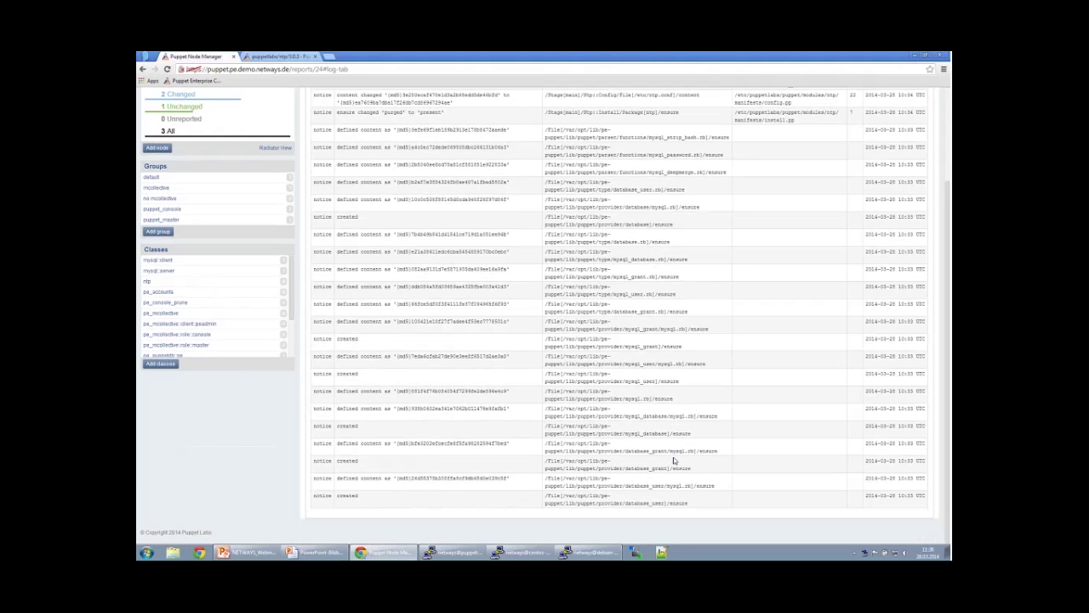
pyautogui.scroll(1, 674, 460)
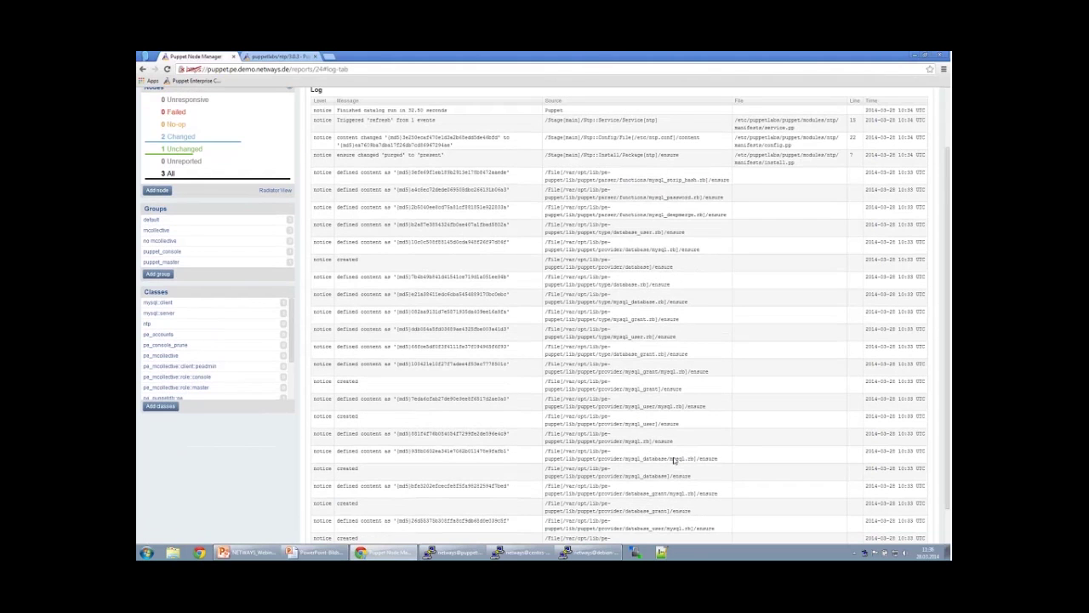
pyautogui.scroll(2, 674, 461)
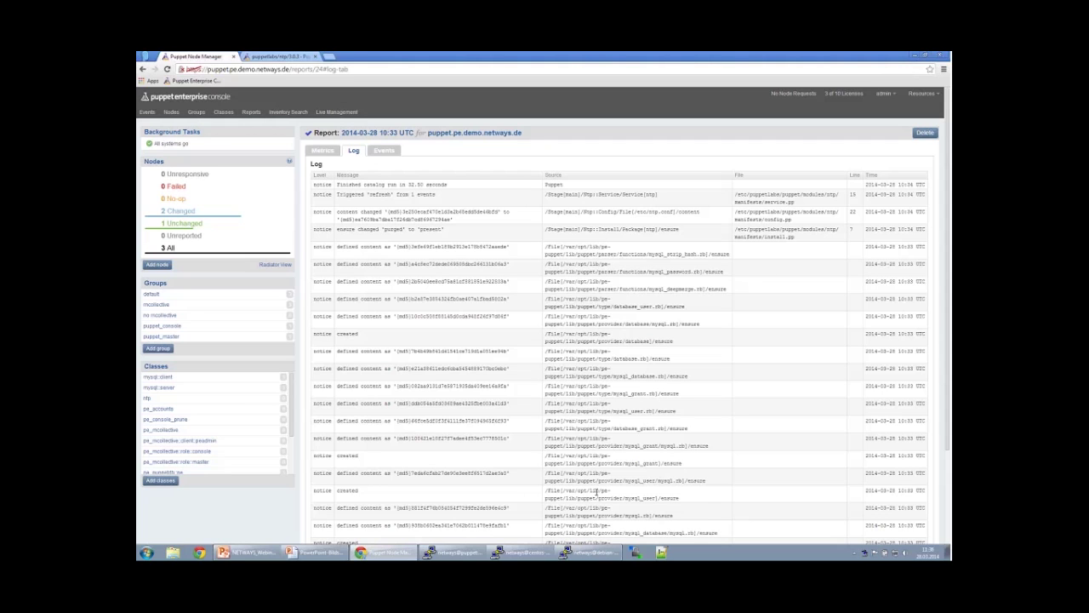
pyautogui.moveTo(300, 554)
pyautogui.click(280, 533)
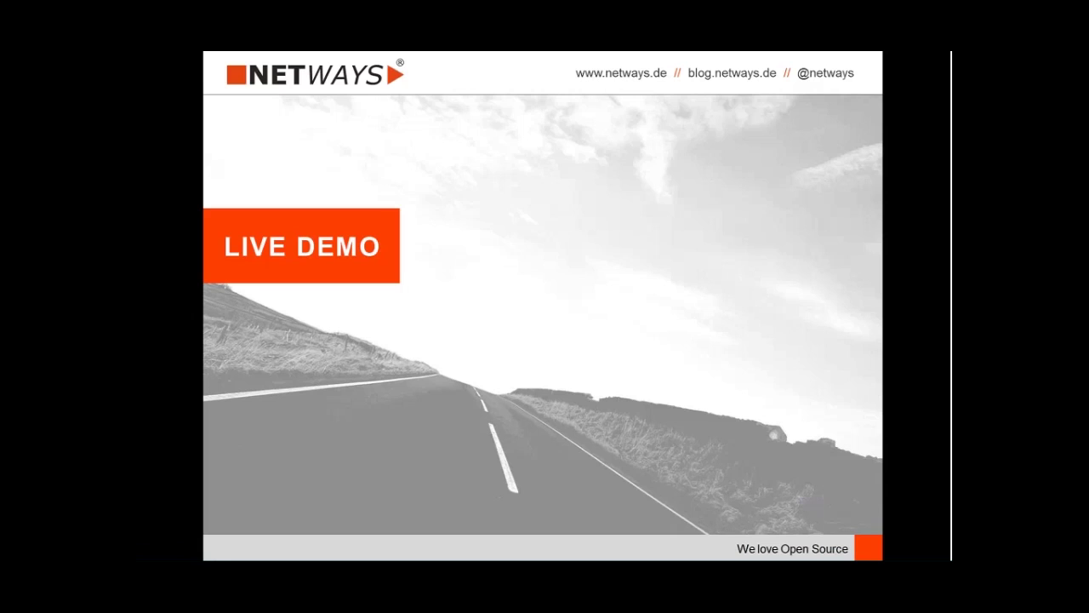
# Advance the slideshow through 'FRAGEN UND ANTWORTEN' to the closing 'KONTAKTDATEN' slide.
pyautogui.press('Right')
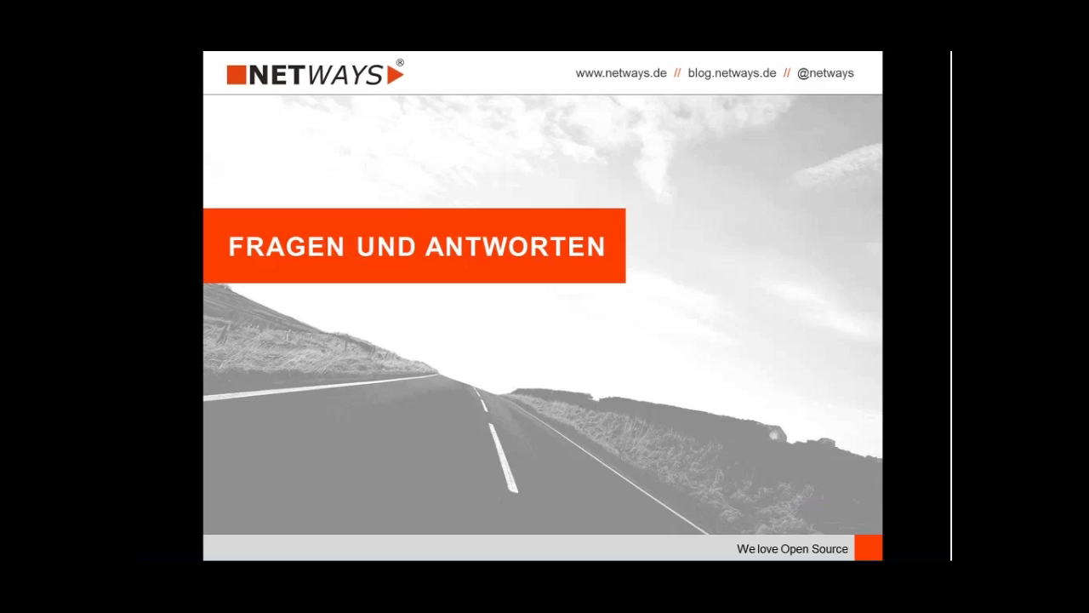
pyautogui.press('Right')
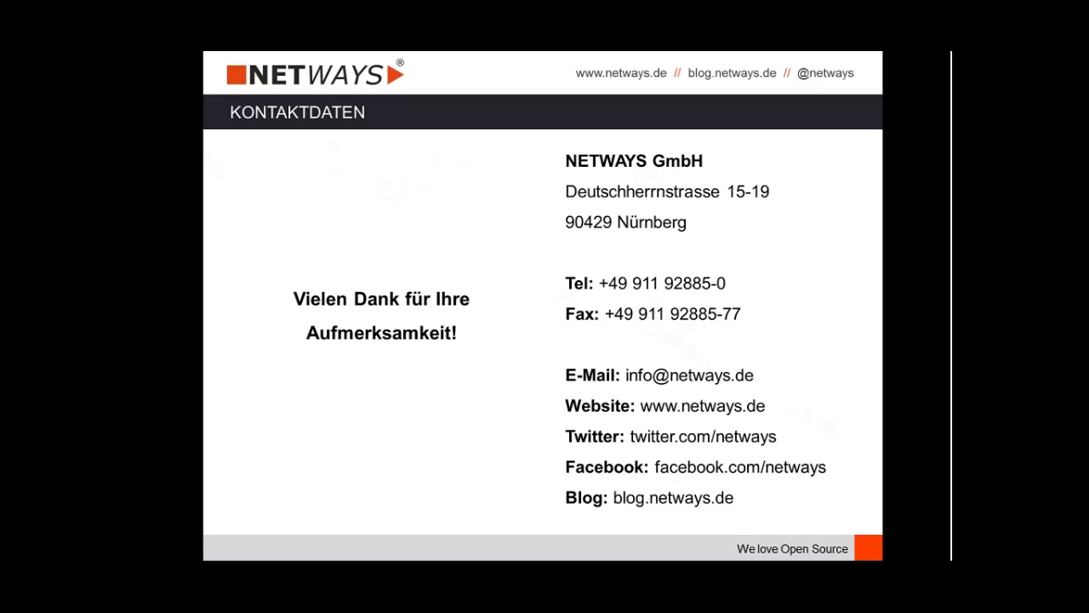